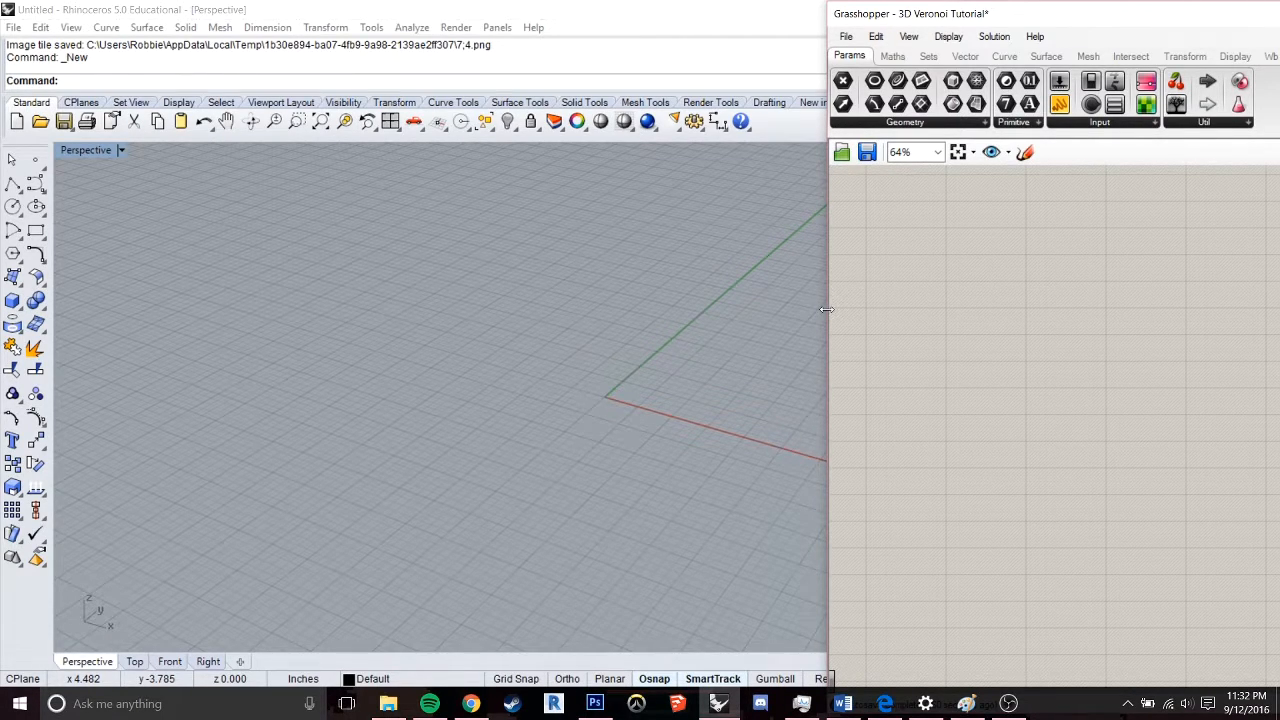
Enlarge the visible Grasshopper window area and add a Voronoi 3D component to the canvas
{"action": "left_click_drag", "start_coordinate": [826, 309], "coordinate": [618, 318]}
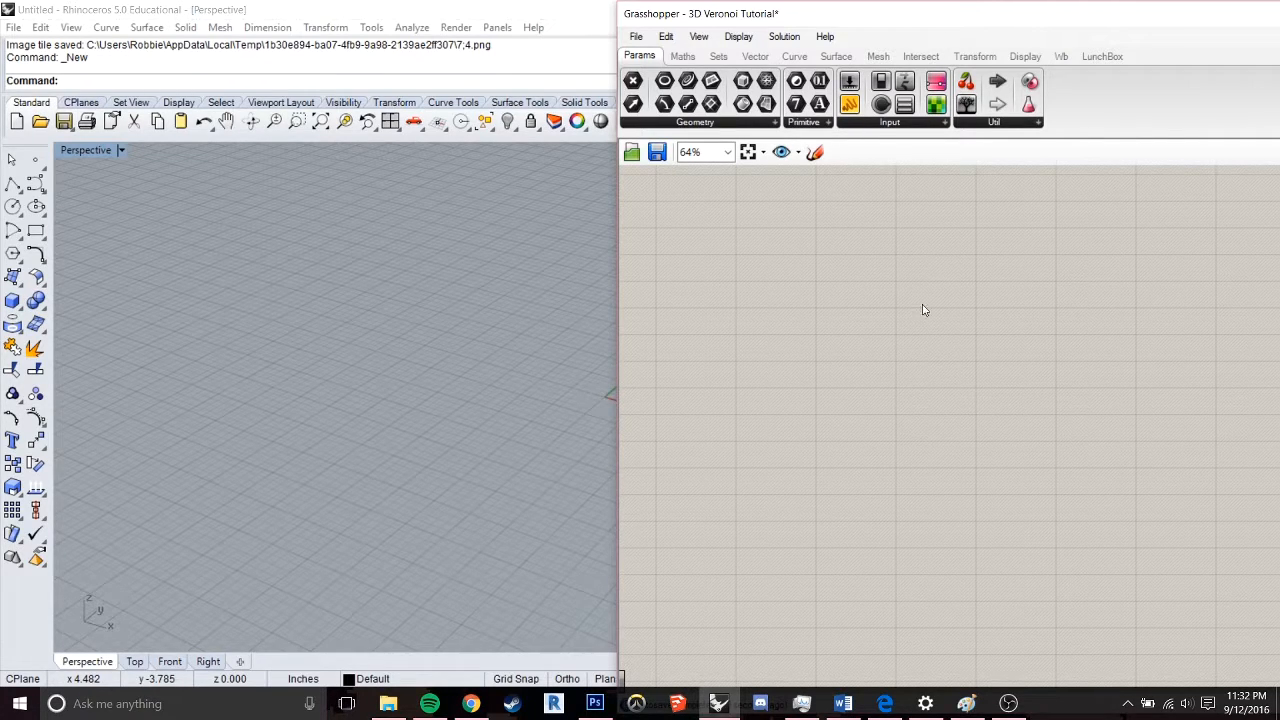
{"action": "left_click_drag", "start_coordinate": [896, 14], "coordinate": [424, 30]}
{"action": "double_click", "coordinate": [601, 397]}
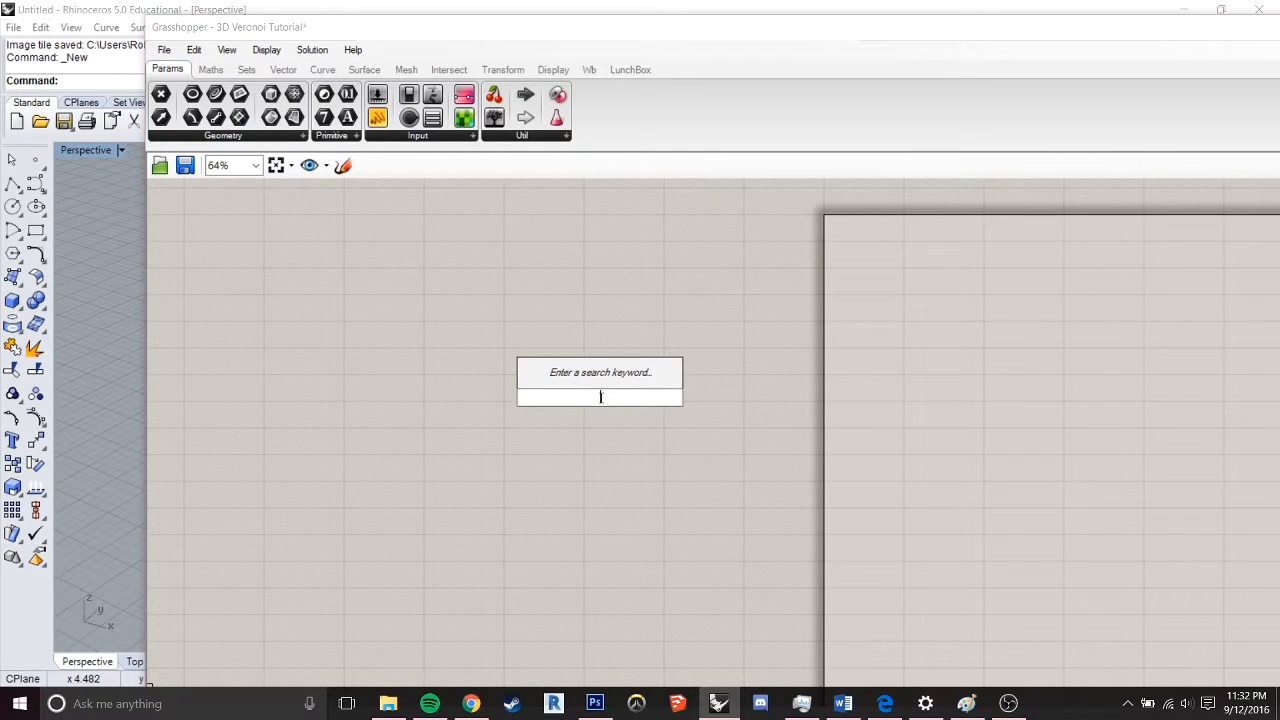
{"action": "type", "text": "veronoi"}
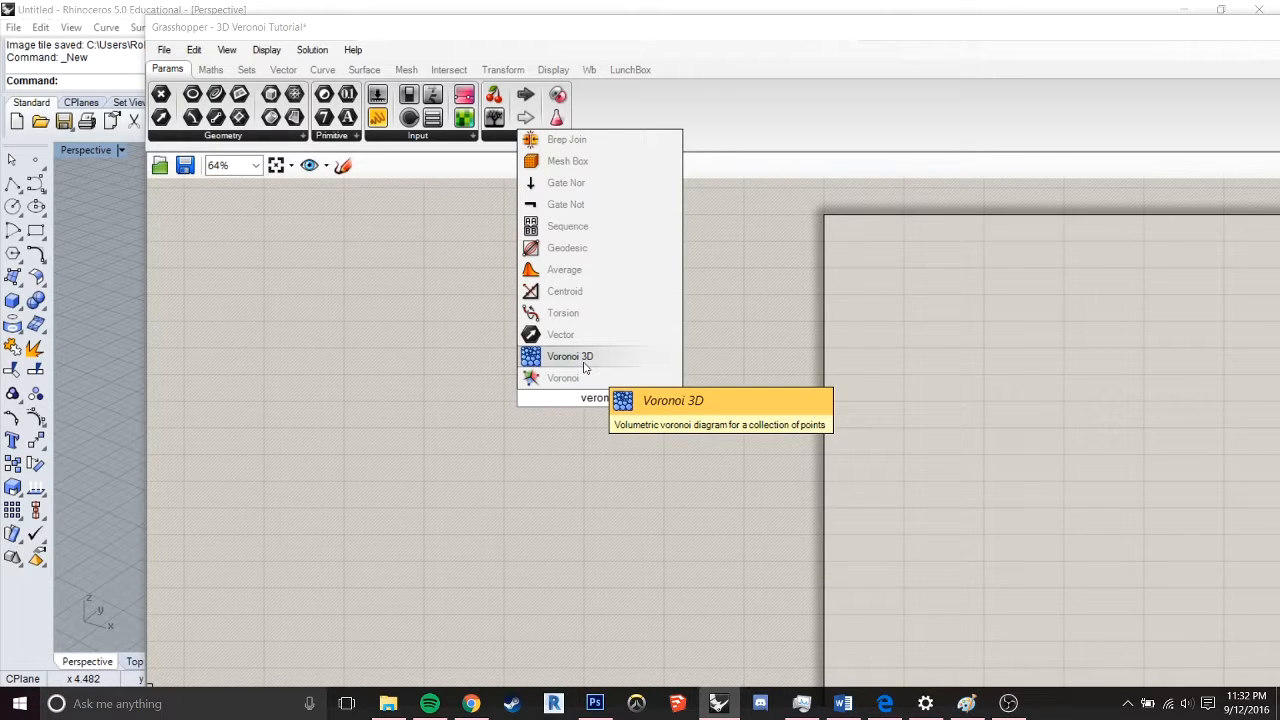
{"action": "left_click", "coordinate": [585, 360]}
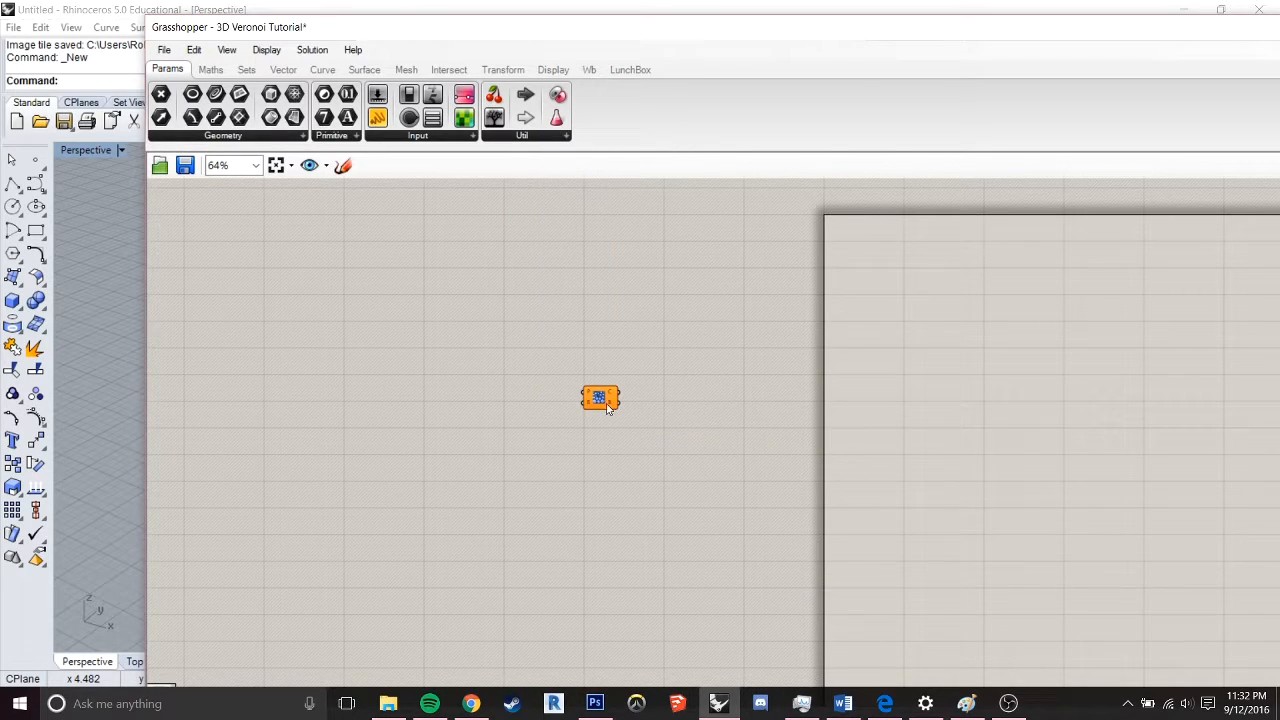
{"action": "left_click_drag", "start_coordinate": [604, 402], "coordinate": [742, 384]}
{"action": "scroll", "coordinate": [738, 385], "scroll_direction": "up", "scroll_amount": 3}
{"action": "scroll", "coordinate": [732, 387], "scroll_direction": "up", "scroll_amount": 3}
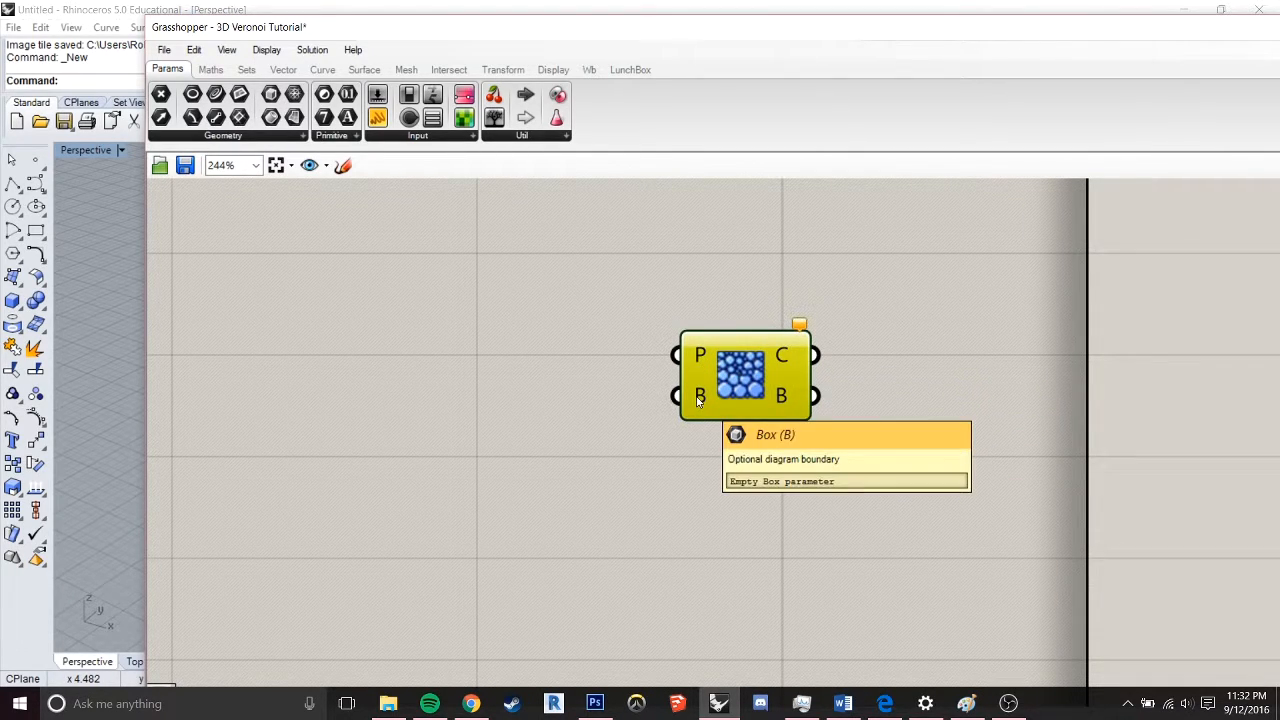
{"action": "scroll", "coordinate": [698, 400], "scroll_direction": "down", "scroll_amount": 3}
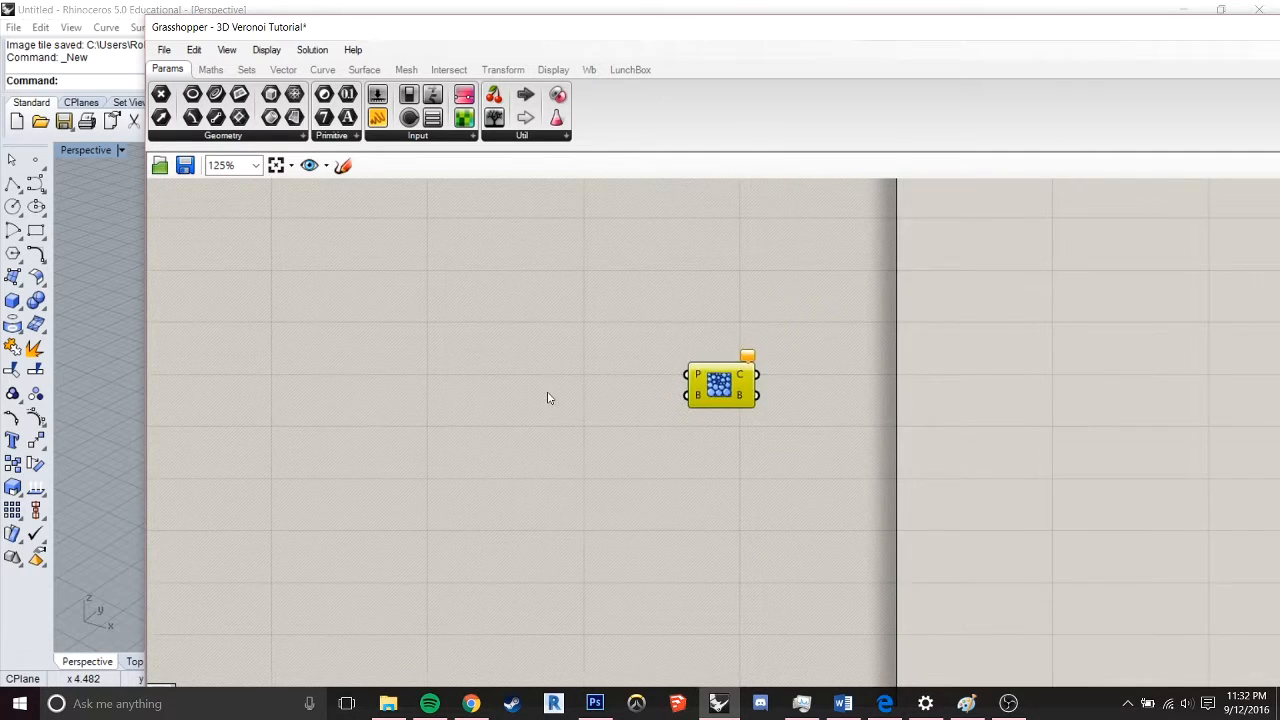
Add a Box Rectangle component to the left of the Voronoi 3D component
{"action": "right_click_drag", "start_coordinate": [548, 397], "coordinate": [714, 417]}
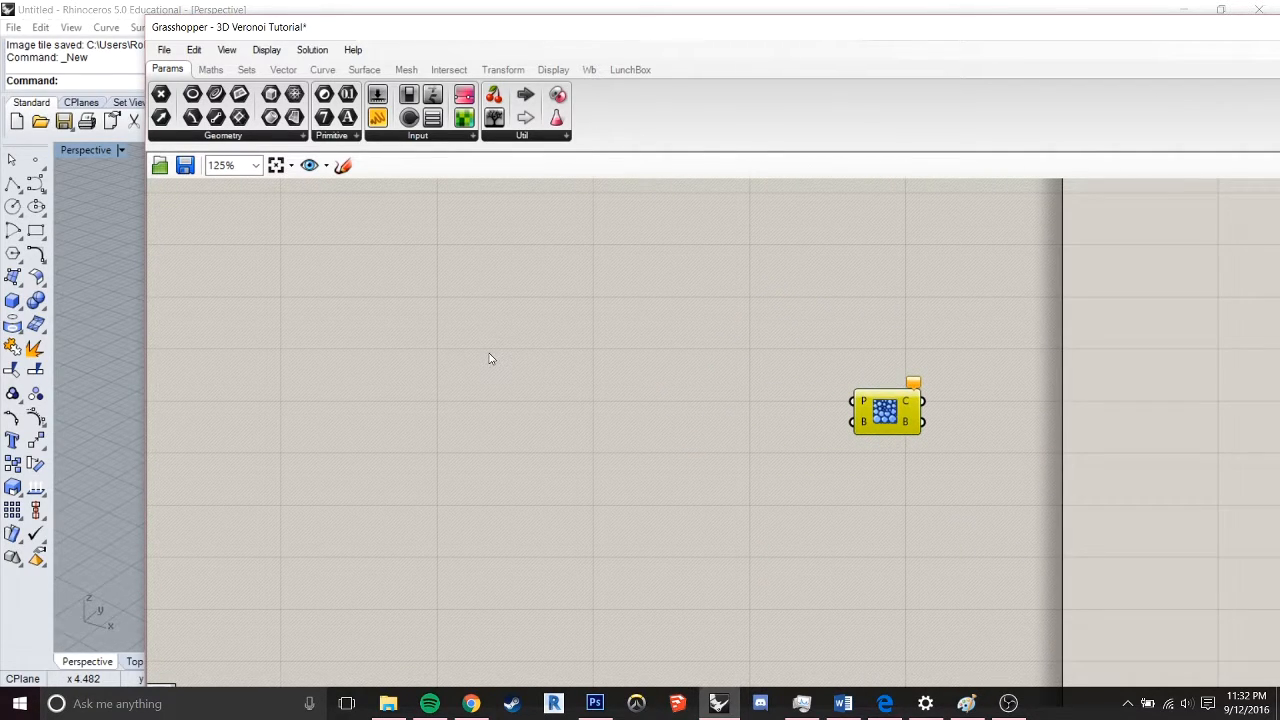
{"action": "double_click", "coordinate": [563, 370]}
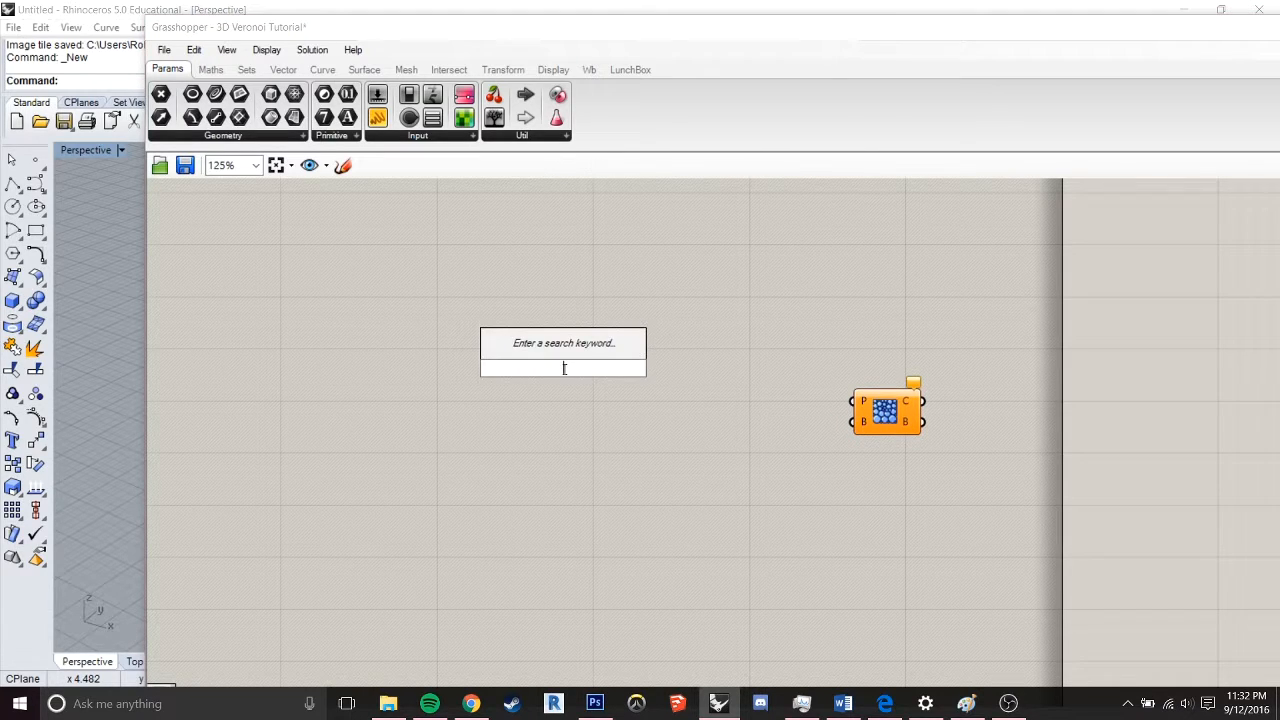
{"action": "type", "text": "box"}
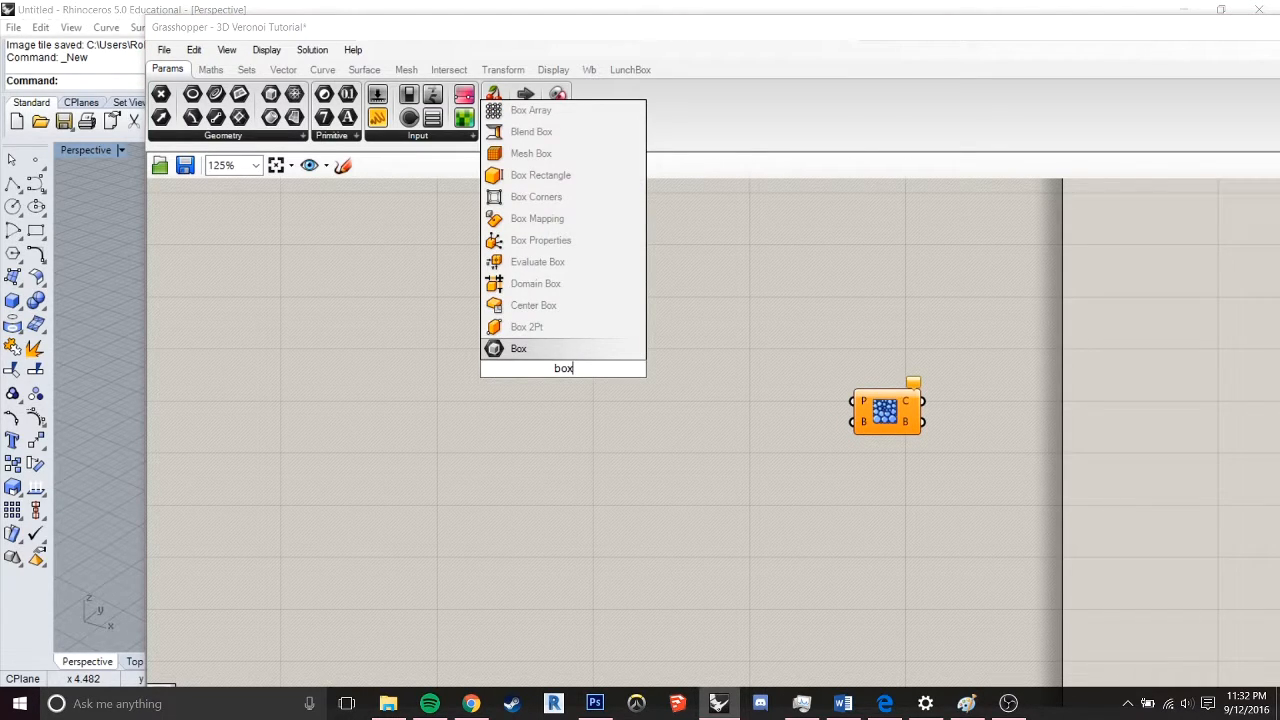
{"action": "left_click", "coordinate": [537, 175]}
{"action": "left_click_drag", "start_coordinate": [557, 371], "coordinate": [634, 373]}
{"action": "right_click_drag", "start_coordinate": [580, 409], "coordinate": [643, 414]}
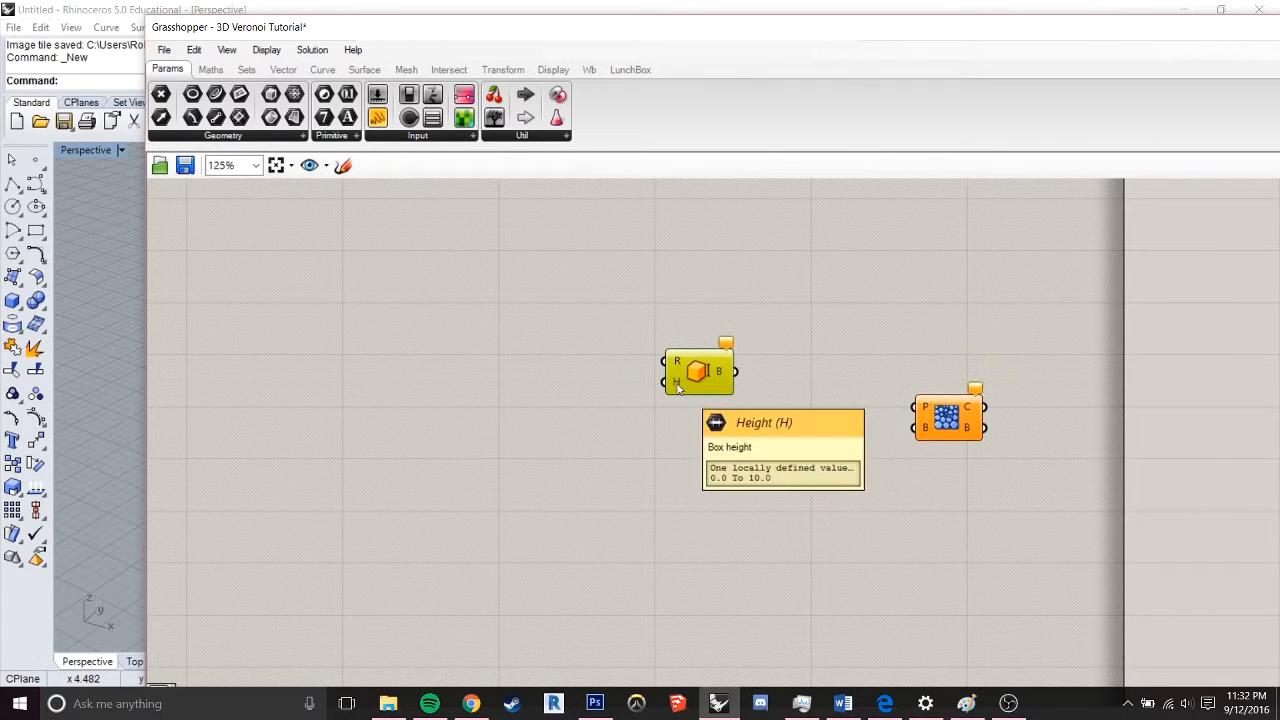
Add a Rectangle component that creates a rectangle on a plane, placed to the left of Box Rectangle
{"action": "right_click_drag", "start_coordinate": [440, 387], "coordinate": [626, 380]}
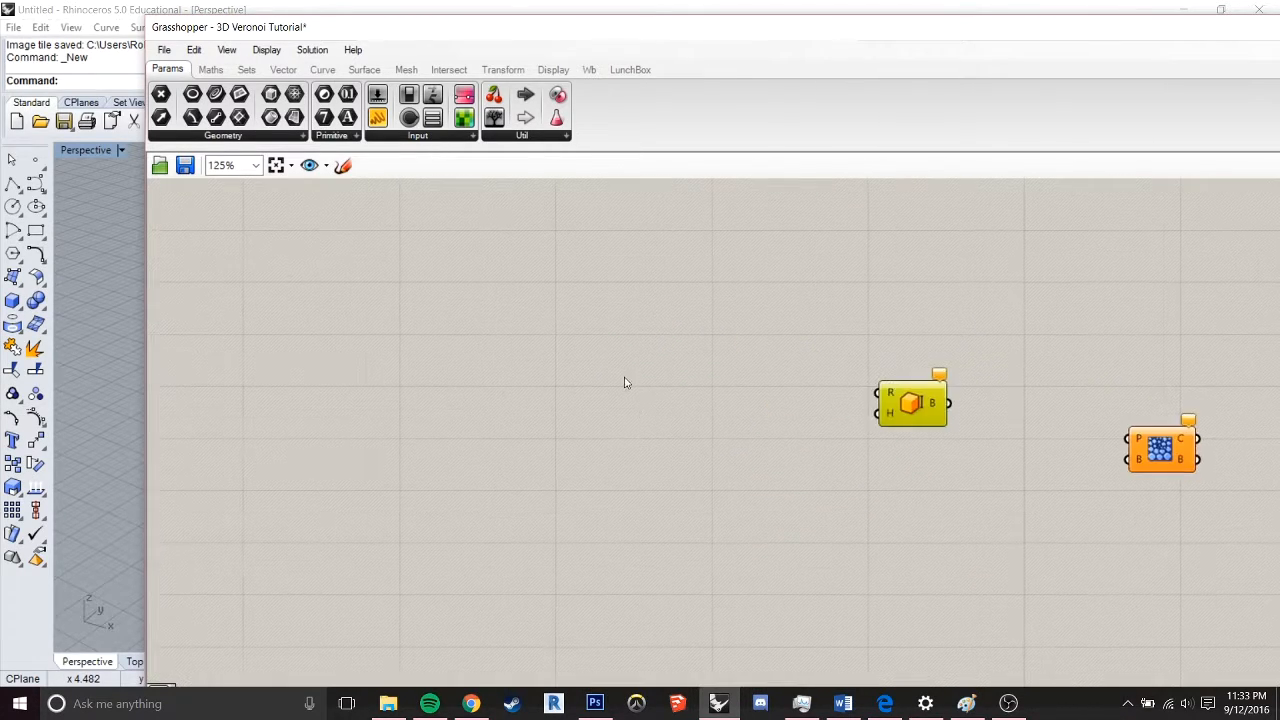
{"action": "double_click", "coordinate": [699, 371]}
{"action": "type", "text": "rect"}
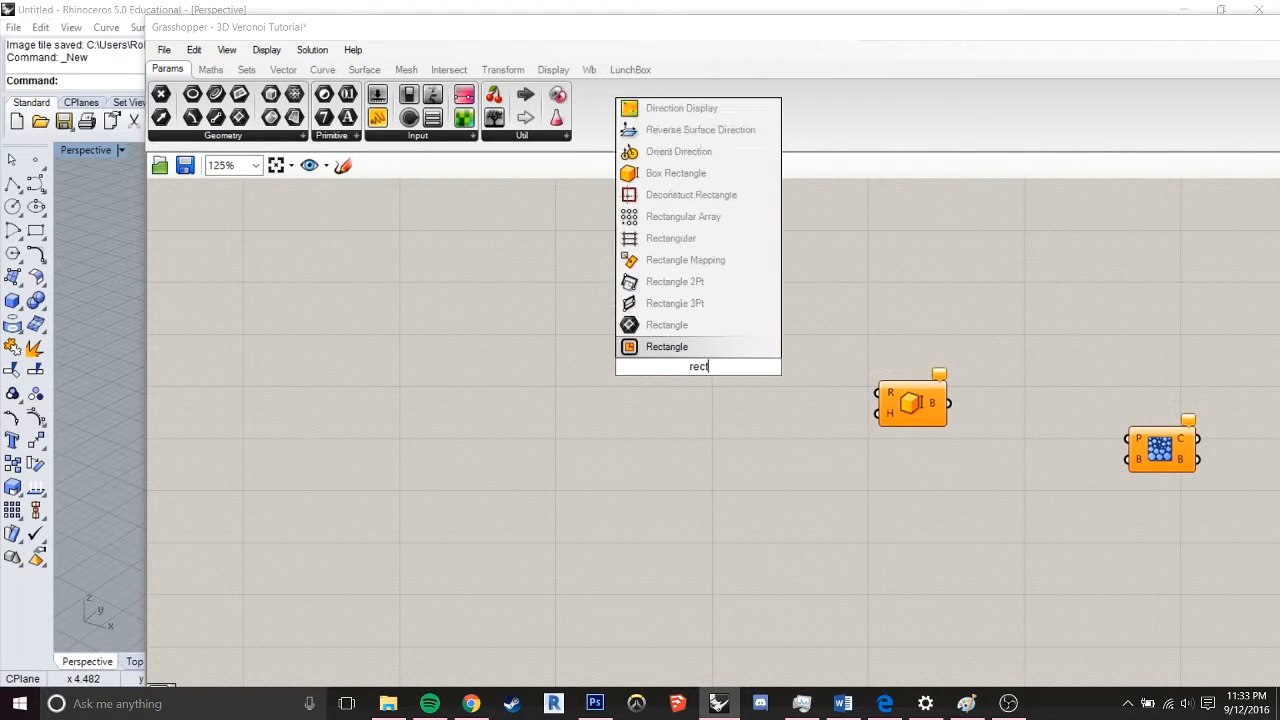
{"action": "left_click", "coordinate": [683, 347]}
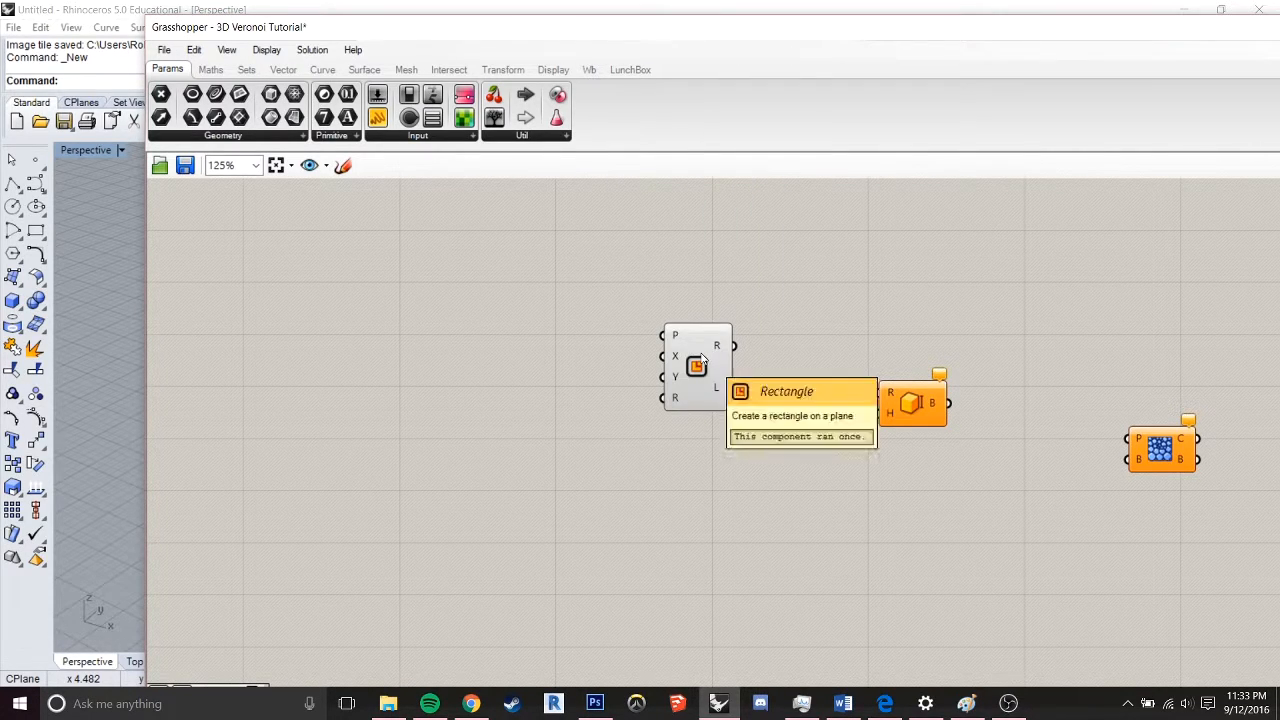
{"action": "left_click", "coordinate": [681, 345]}
{"action": "left_click_drag", "start_coordinate": [679, 346], "coordinate": [706, 343]}
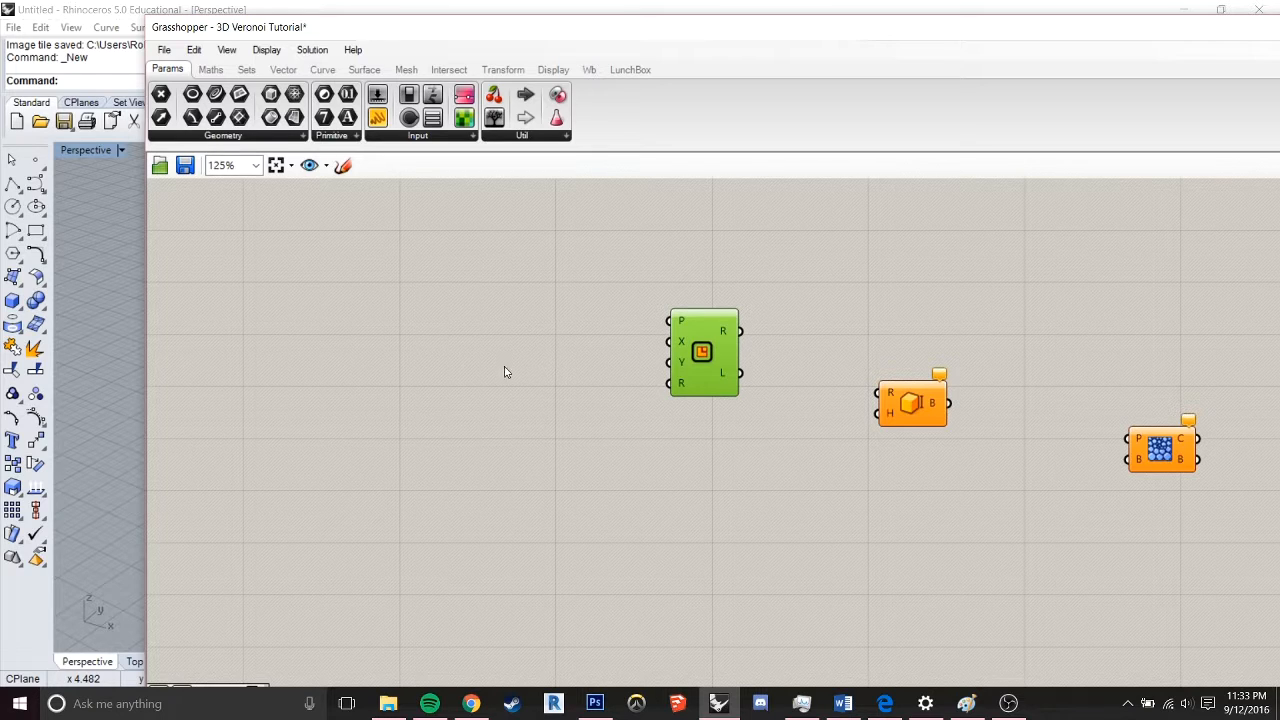
Create a number slider with one decimal place and a value of 20.0 to the left of the Rectangle component
{"action": "right_click_drag", "start_coordinate": [470, 362], "coordinate": [508, 353]}
{"action": "double_click", "coordinate": [452, 350]}
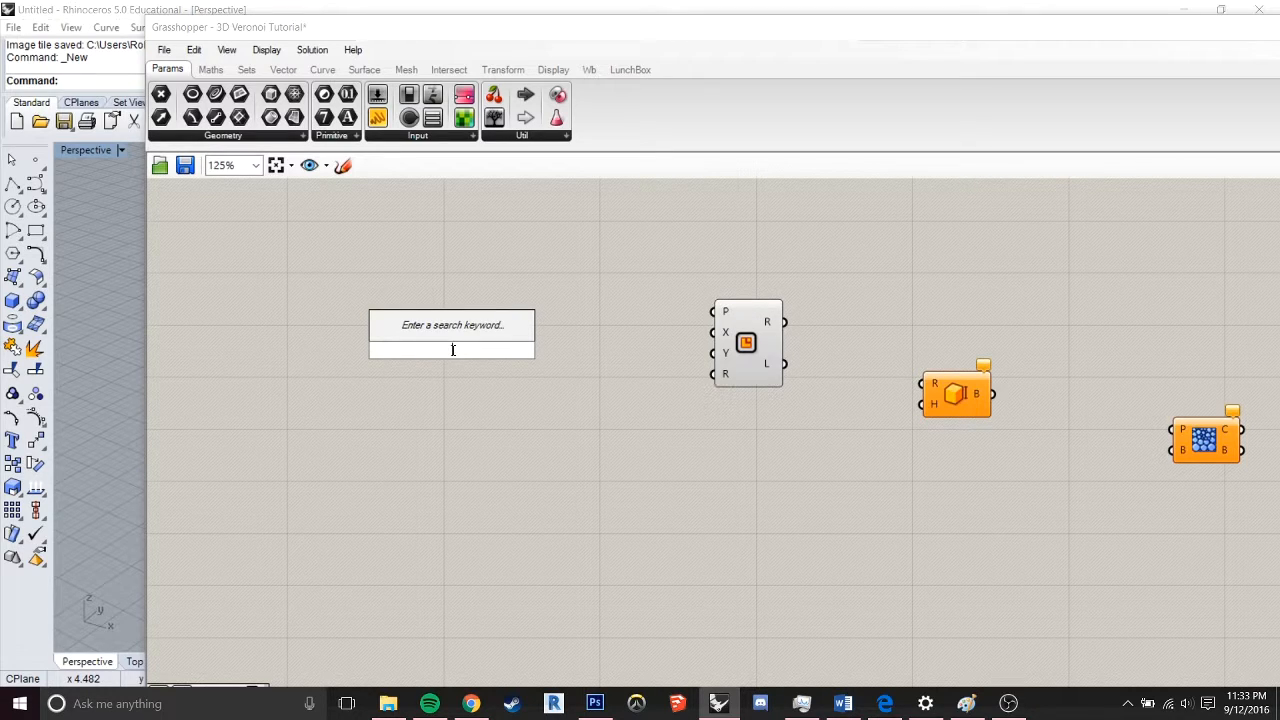
{"action": "type", "text": "20"}
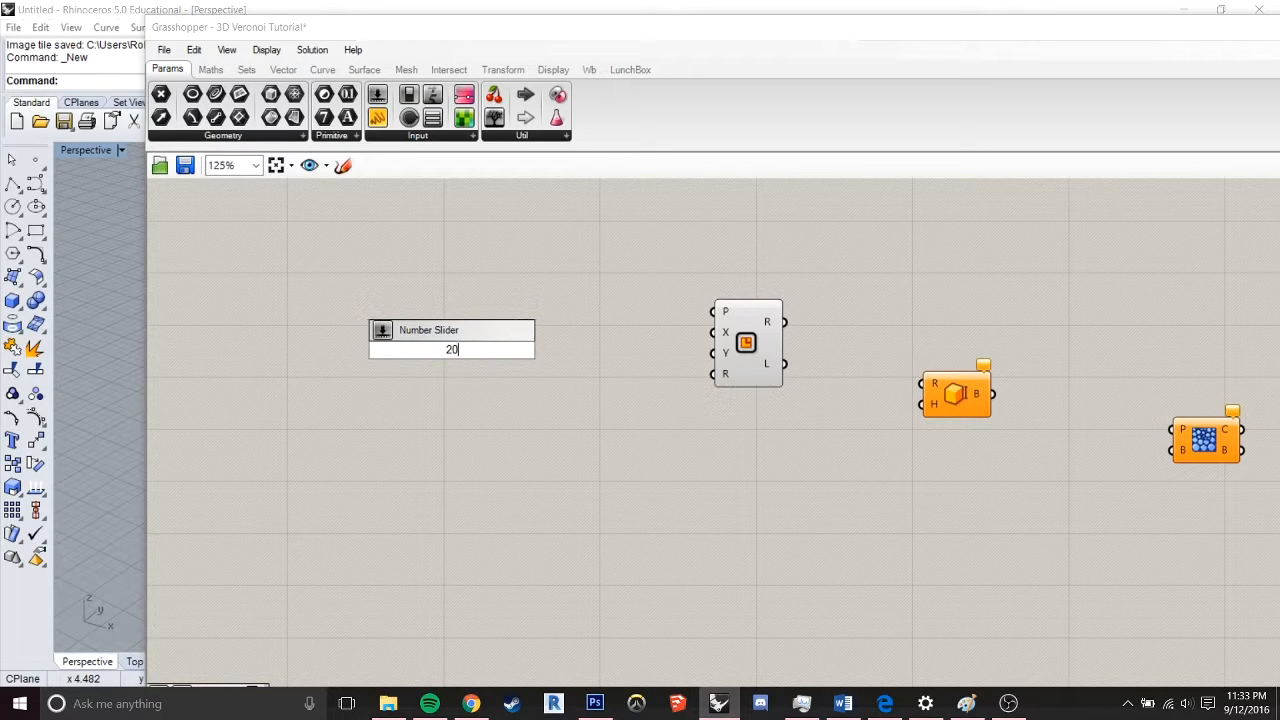
{"action": "type", "text": ".00000"}
{"action": "key", "text": "BackSpace"}
{"action": "key", "text": "BackSpace"}
{"action": "key", "text": "BackSpace"}
{"action": "key", "text": "BackSpace"}
{"action": "type", "text": "<"}
{"action": "key", "text": "Return"}
{"action": "left_click_drag", "start_coordinate": [466, 354], "coordinate": [578, 341]}
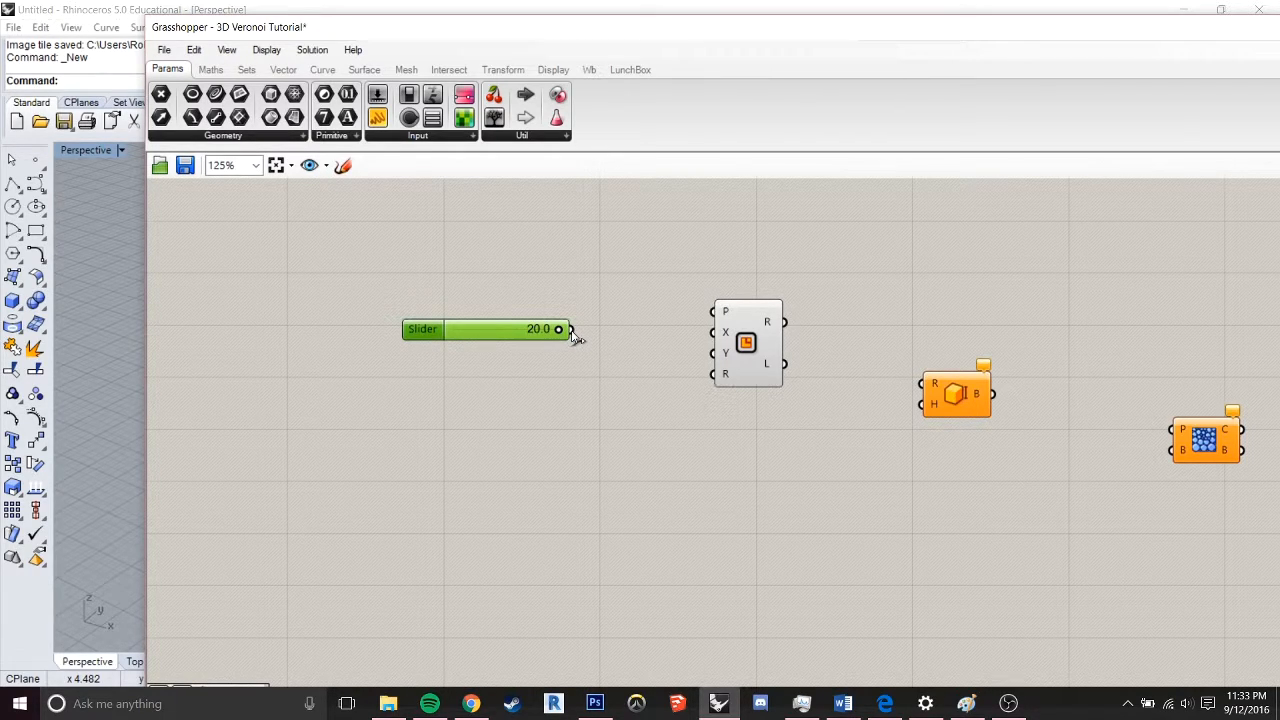
Wire the 20.0 slider into the Rectangle's Y input and a duplicate of it into the X input
{"action": "left_click_drag", "start_coordinate": [572, 330], "coordinate": [714, 353]}
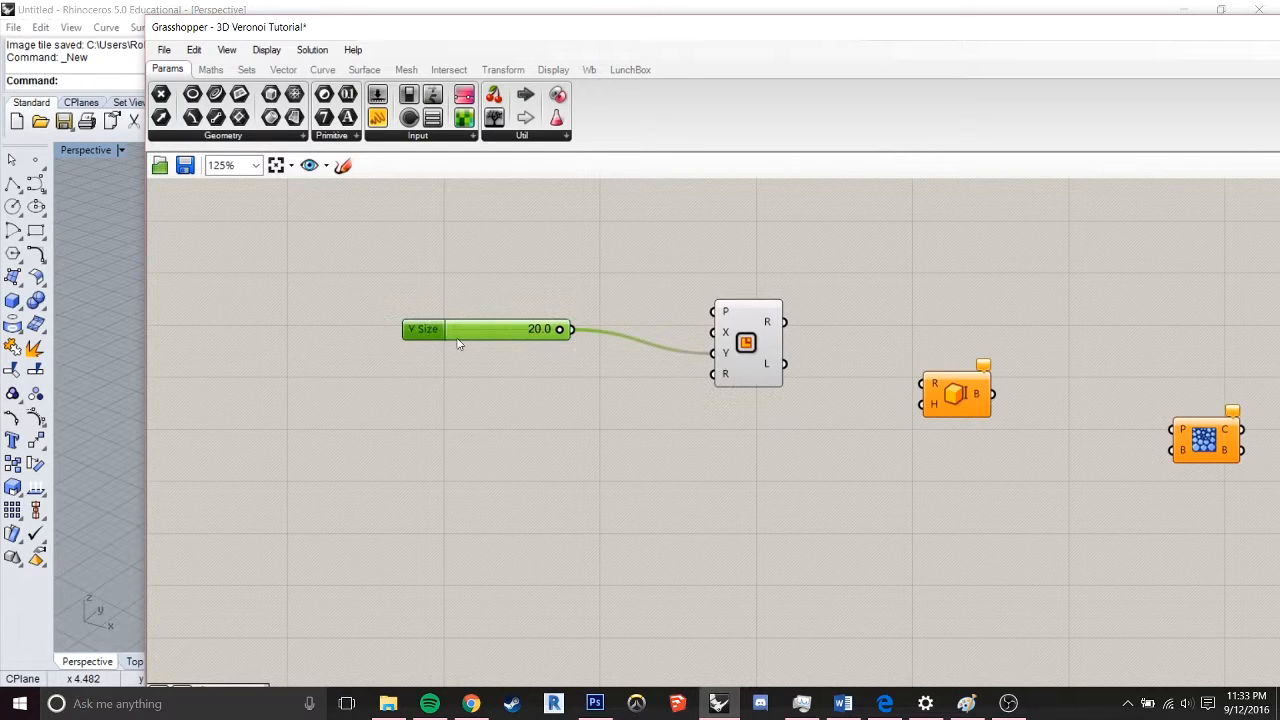
{"action": "left_click_drag", "start_coordinate": [496, 333], "coordinate": [714, 333]}
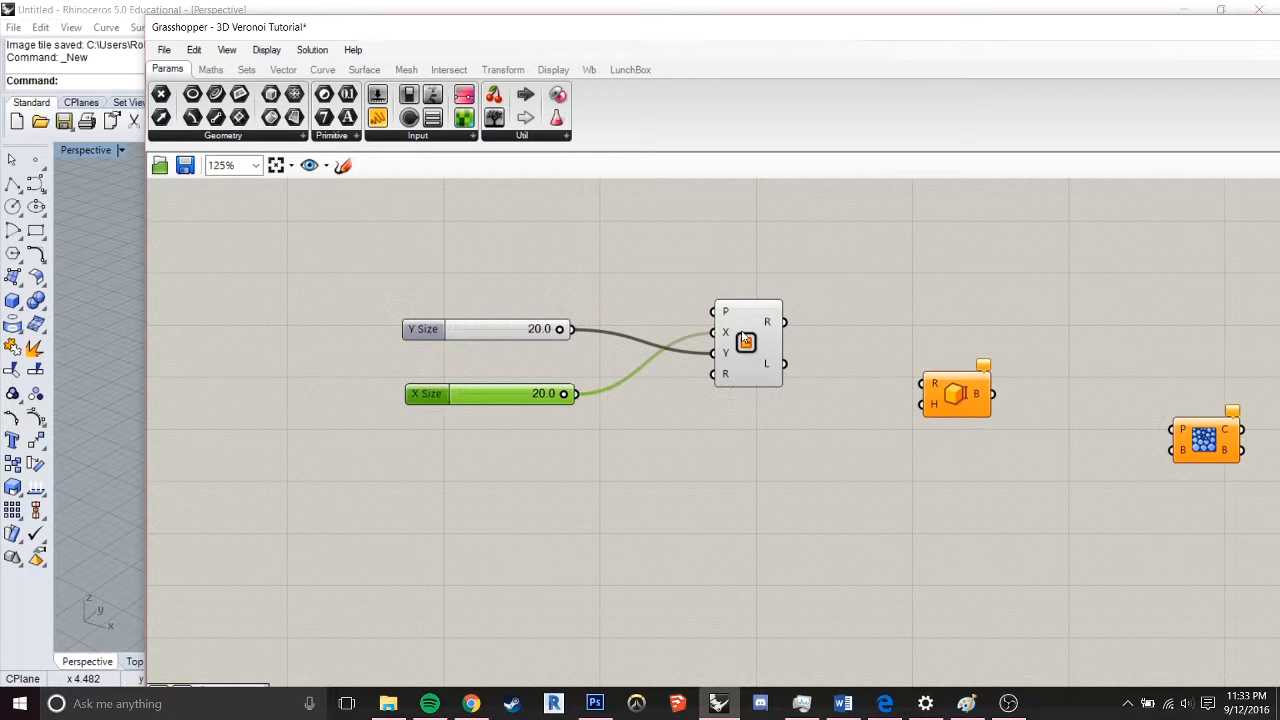
{"action": "left_click", "coordinate": [745, 343]}
{"action": "mouse_move", "coordinate": [593, 32]}
{"action": "left_mouse_down"}
{"action": "mouse_move", "coordinate": [1270, 40]}
{"action": "mouse_move", "coordinate": [993, 167]}
{"action": "mouse_move", "coordinate": [997, 240]}
{"action": "mouse_move", "coordinate": [913, 585]}
{"action": "mouse_move", "coordinate": [920, 509]}
{"action": "mouse_move", "coordinate": [897, 513]}
{"action": "mouse_move", "coordinate": [885, 468]}
{"action": "mouse_move", "coordinate": [766, 497]}
{"action": "mouse_move", "coordinate": [760, 527]}
{"action": "mouse_move", "coordinate": [820, 60]}
{"action": "mouse_move", "coordinate": [799, 14]}
{"action": "mouse_move", "coordinate": [592, 22]}
{"action": "left_mouse_up"}
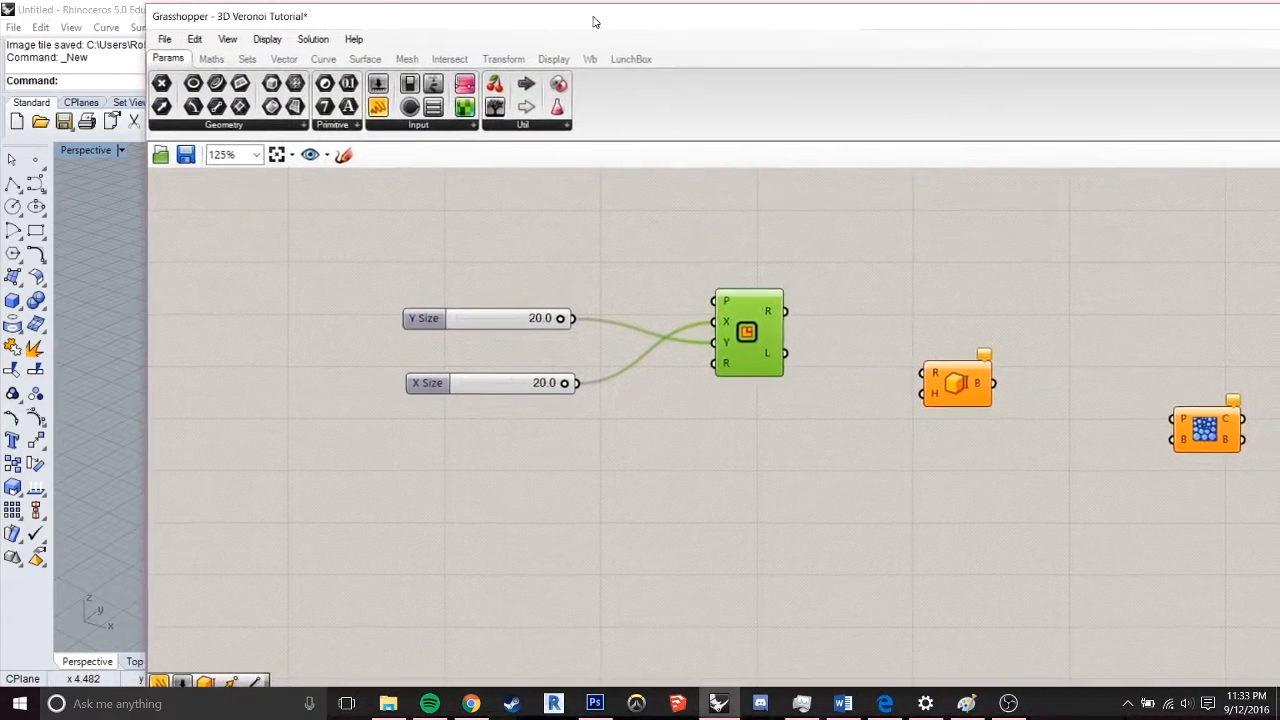
{"action": "left_click", "coordinate": [872, 306]}
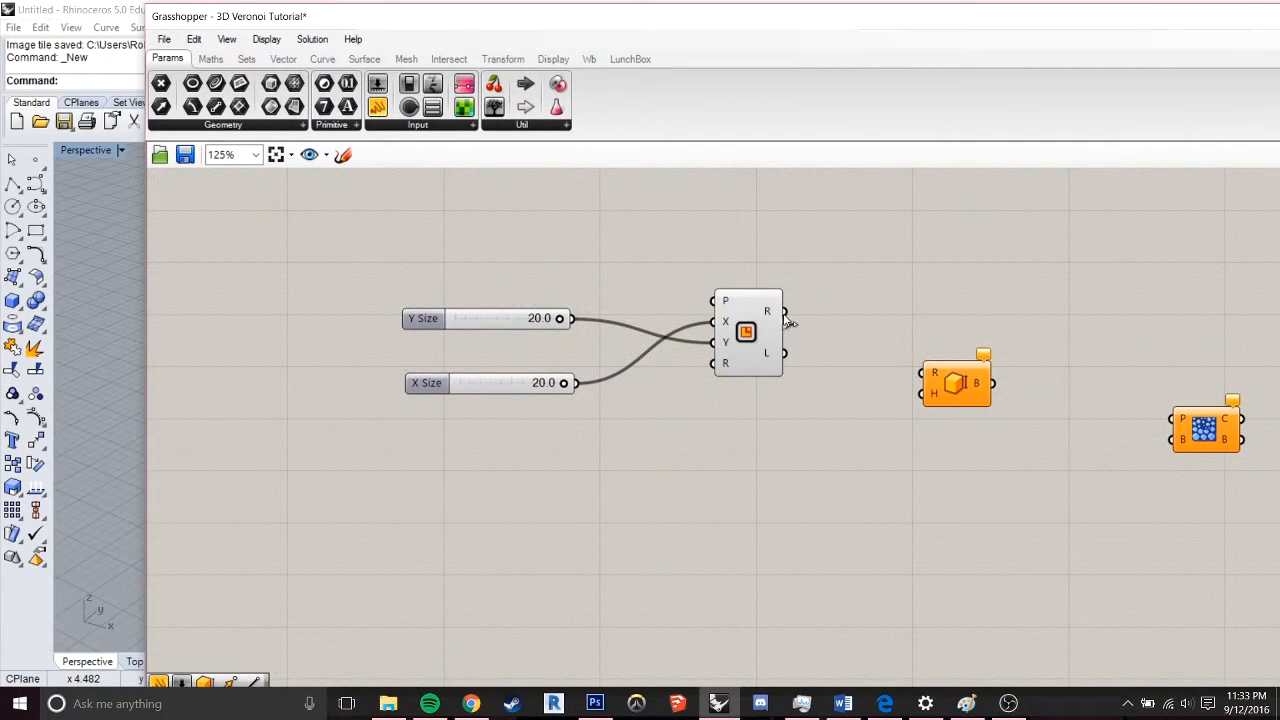
Connect the Rectangle's R output to Box Rectangle's R input and the X Size slider to its H input
{"action": "left_click_drag", "start_coordinate": [786, 314], "coordinate": [922, 373]}
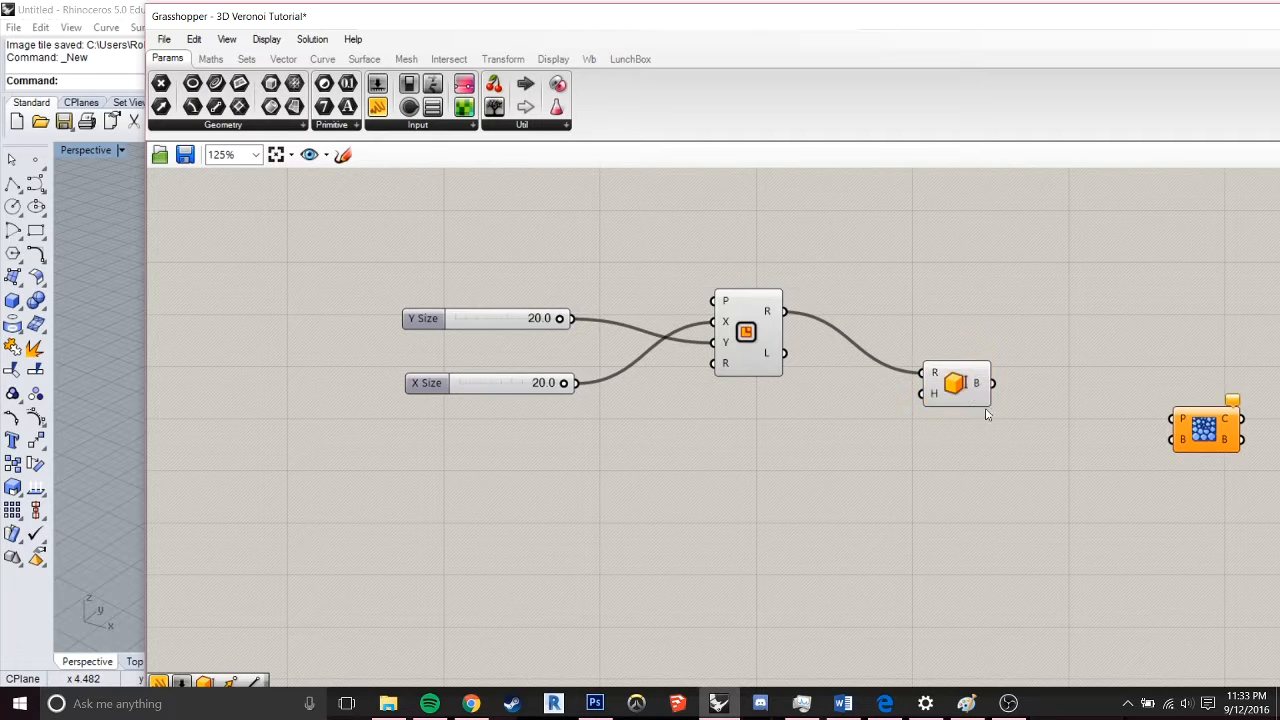
{"action": "left_click", "coordinate": [967, 397]}
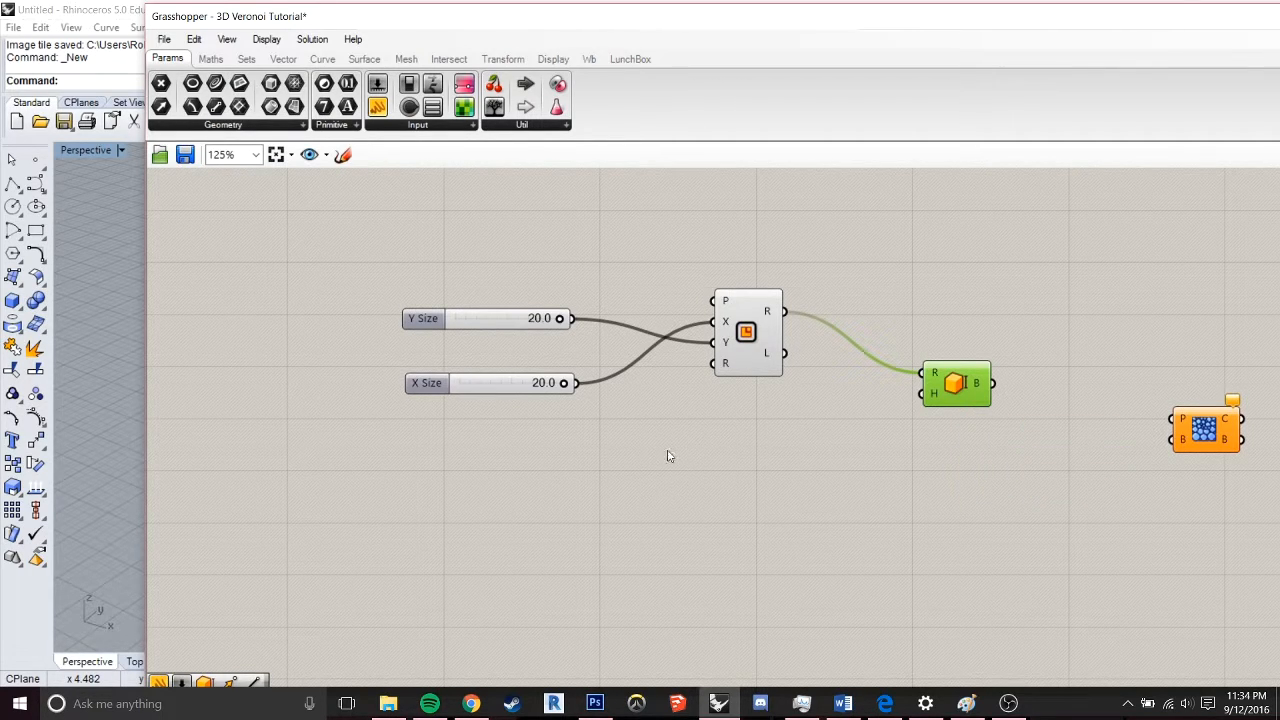
{"action": "left_click_drag", "start_coordinate": [498, 388], "coordinate": [491, 441]}
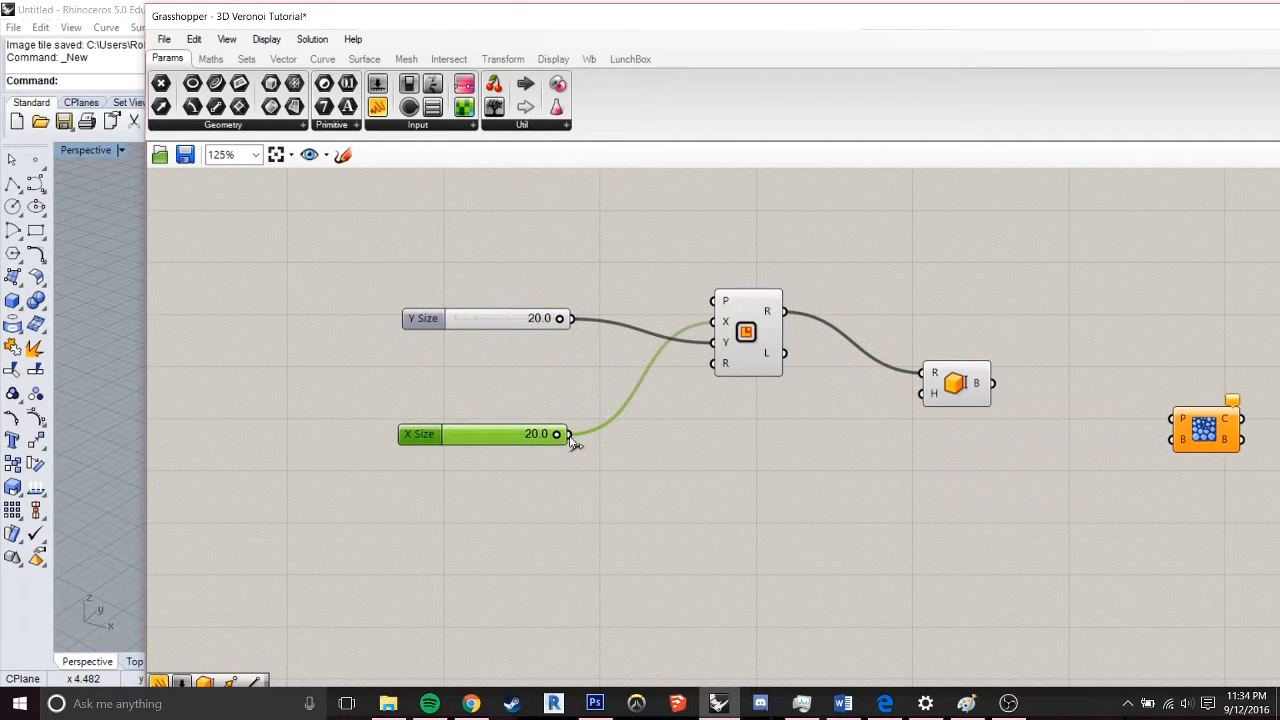
{"action": "left_click_drag", "start_coordinate": [569, 434], "coordinate": [921, 394]}
{"action": "left_click", "coordinate": [958, 390]}
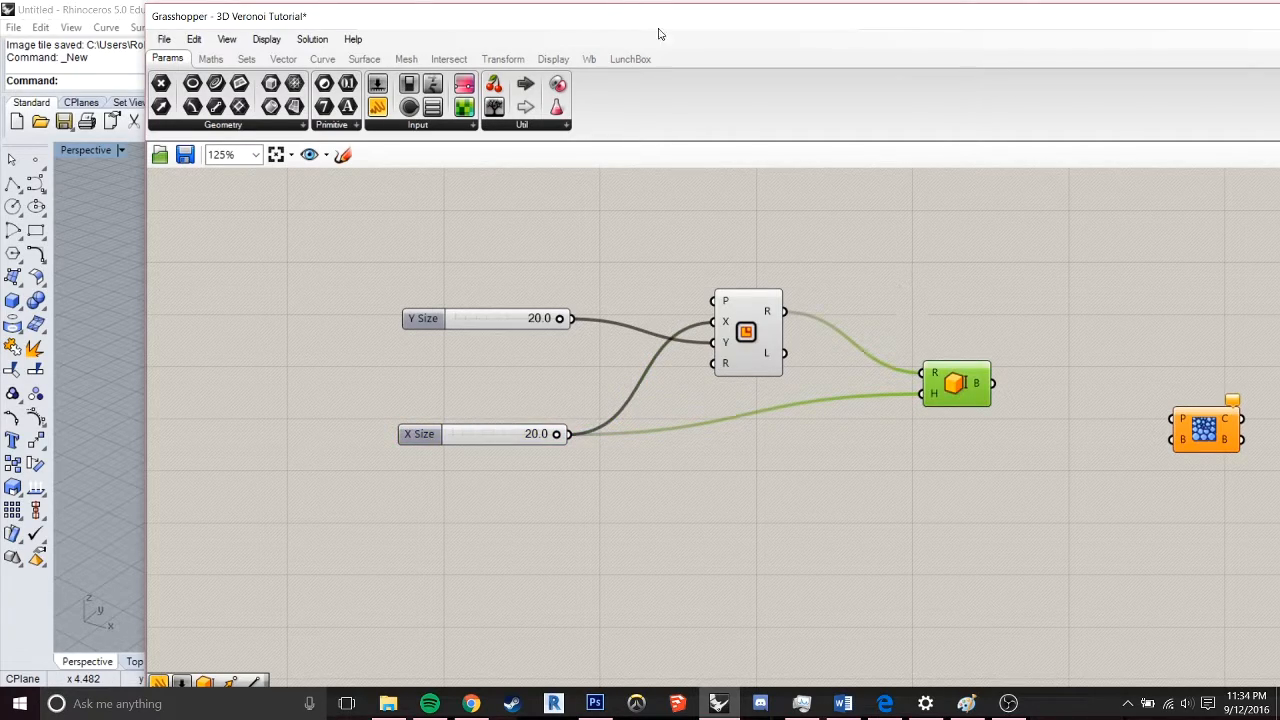
Check the box preview in the Rhino viewport and set the Y Size slider to 7.8 and X Size to 10.1
{"action": "left_click_drag", "start_coordinate": [668, 29], "coordinate": [788, 521]}
{"action": "scroll", "coordinate": [789, 390], "scroll_direction": "down", "scroll_amount": 6}
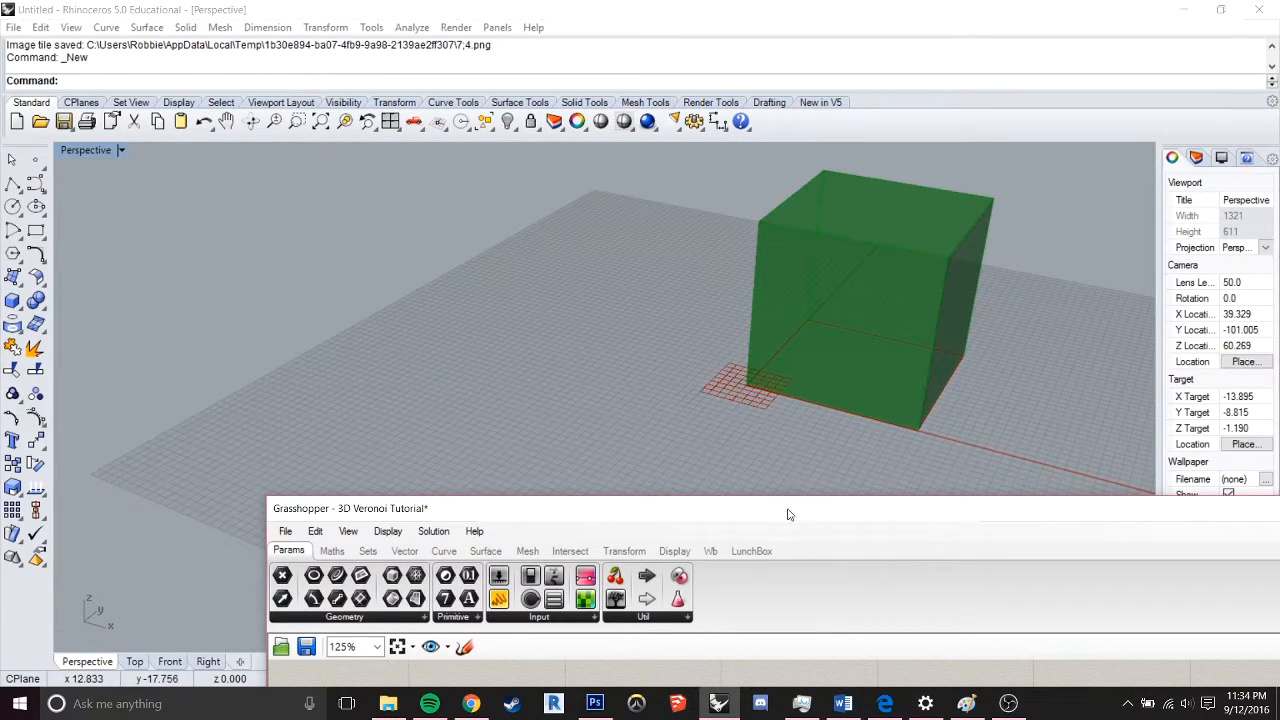
{"action": "left_click_drag", "start_coordinate": [792, 510], "coordinate": [882, 123]}
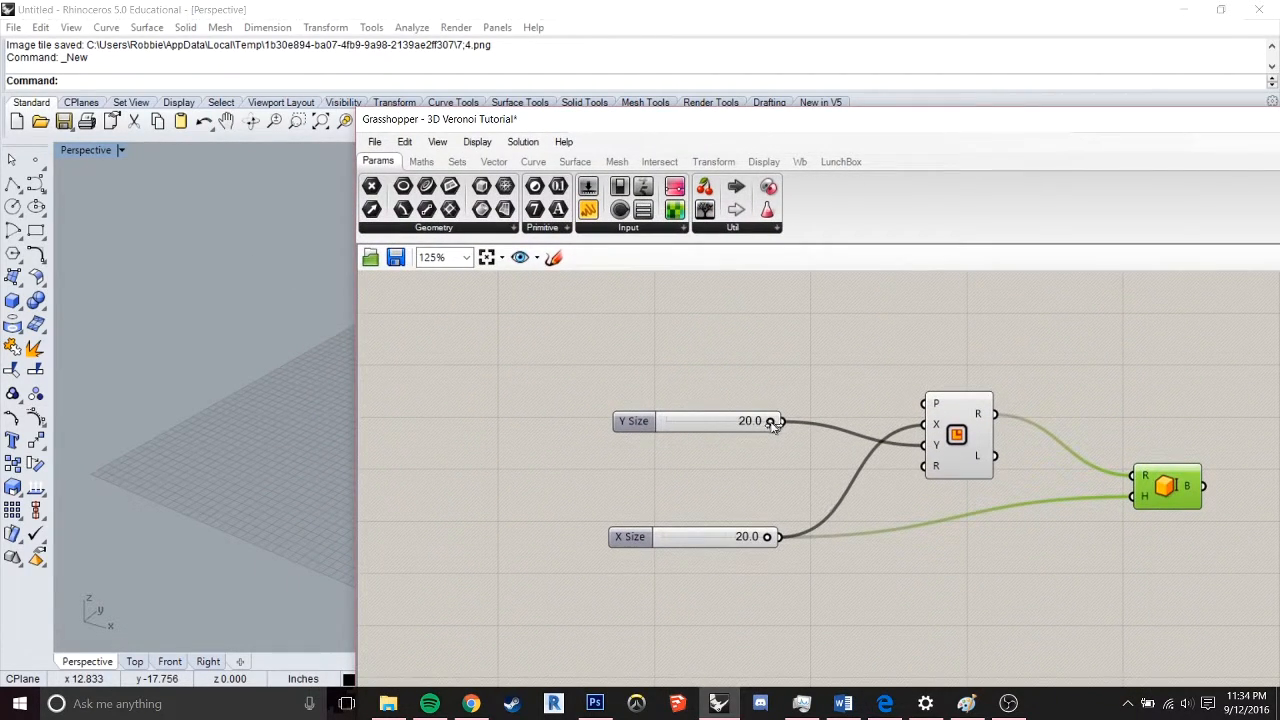
{"action": "left_click_drag", "start_coordinate": [770, 421], "coordinate": [707, 421]}
{"action": "left_click_drag", "start_coordinate": [768, 538], "coordinate": [715, 541]}
{"action": "left_click_drag", "start_coordinate": [733, 122], "coordinate": [486, 112]}
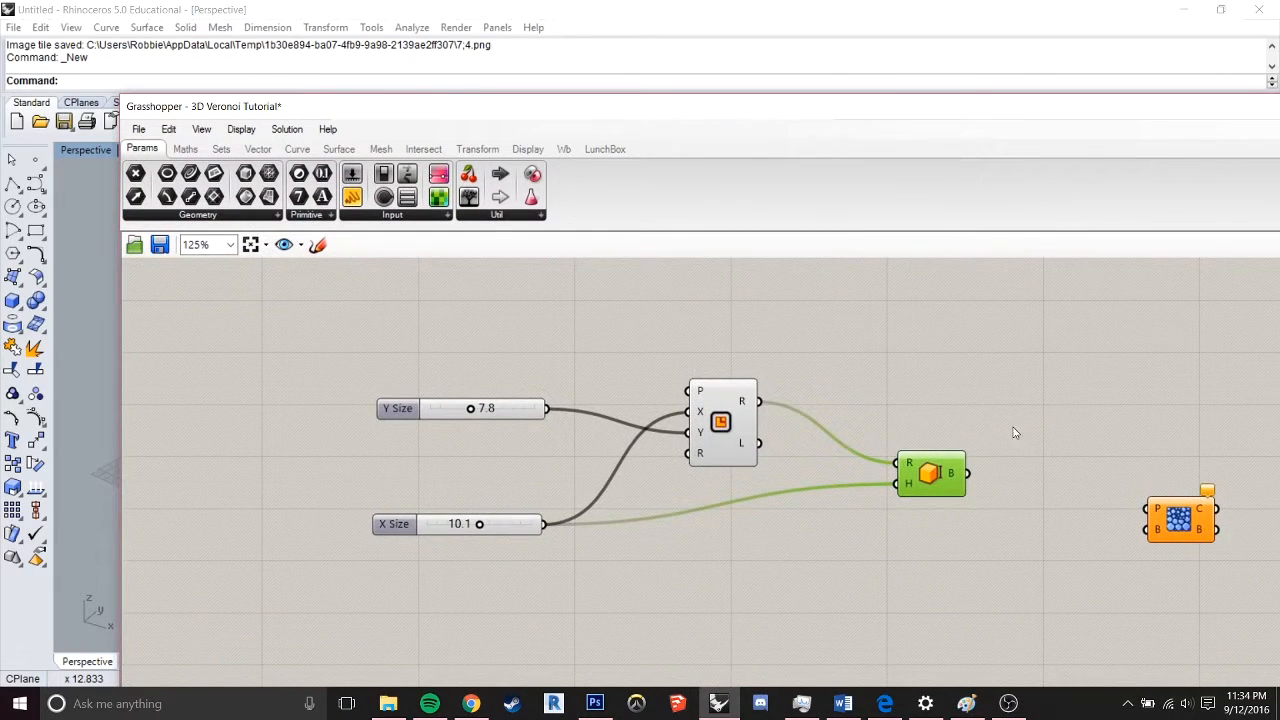
Add a Populate Geometry component between Box Rectangle and Voronoi 3D, and wire the box output into its G input
{"action": "right_click_drag", "start_coordinate": [1012, 424], "coordinate": [785, 299]}
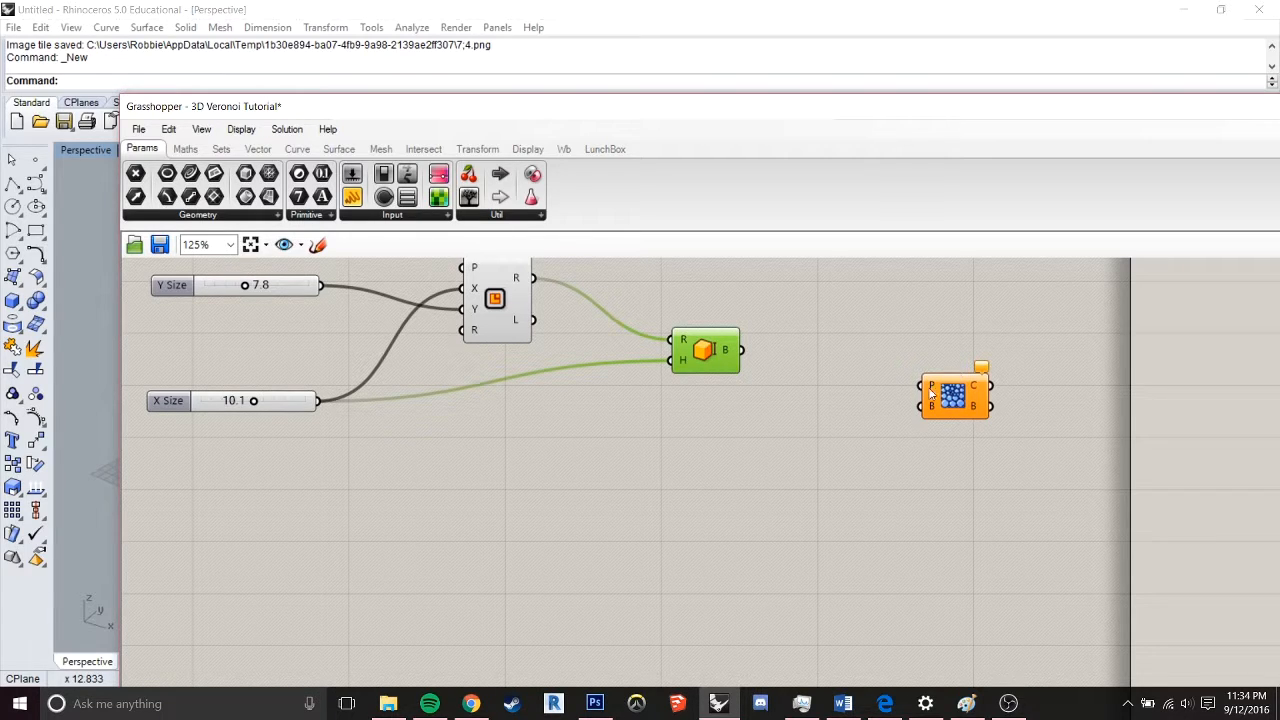
{"action": "mouse_move", "coordinate": [930, 391]}
{"action": "left_click", "coordinate": [797, 449]}
{"action": "double_click", "coordinate": [796, 449]}
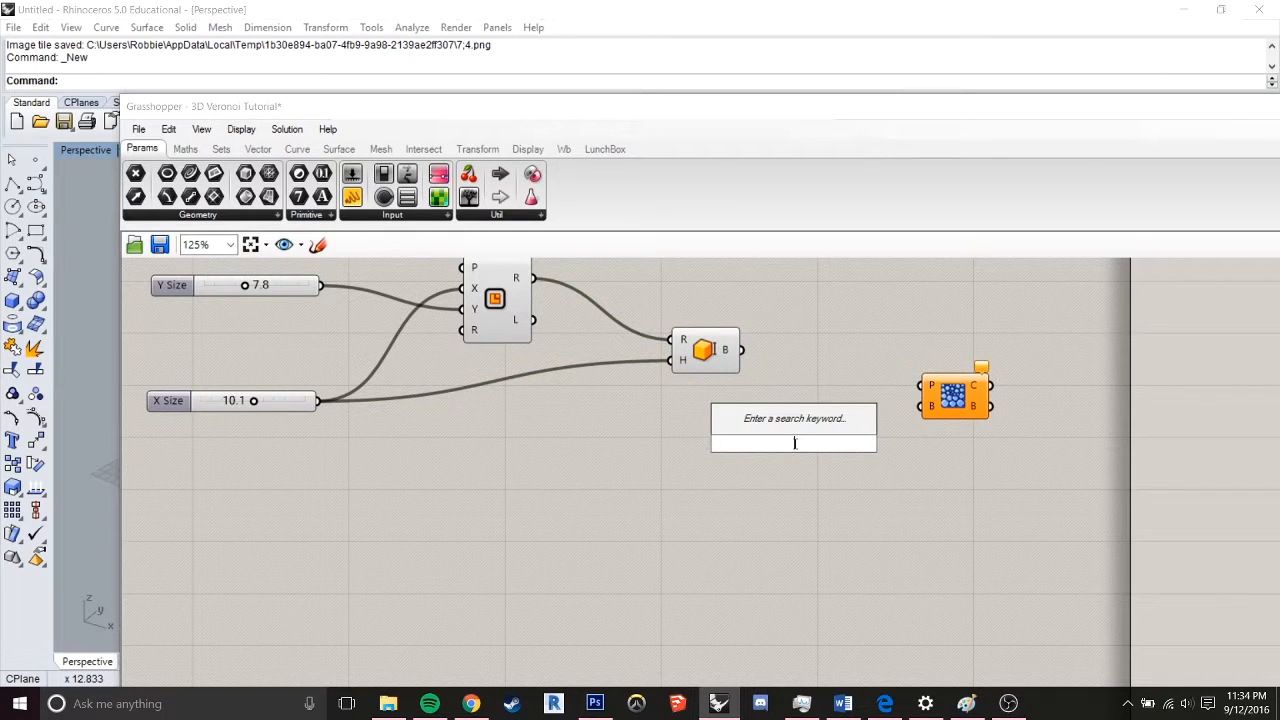
{"action": "type", "text": "pop"}
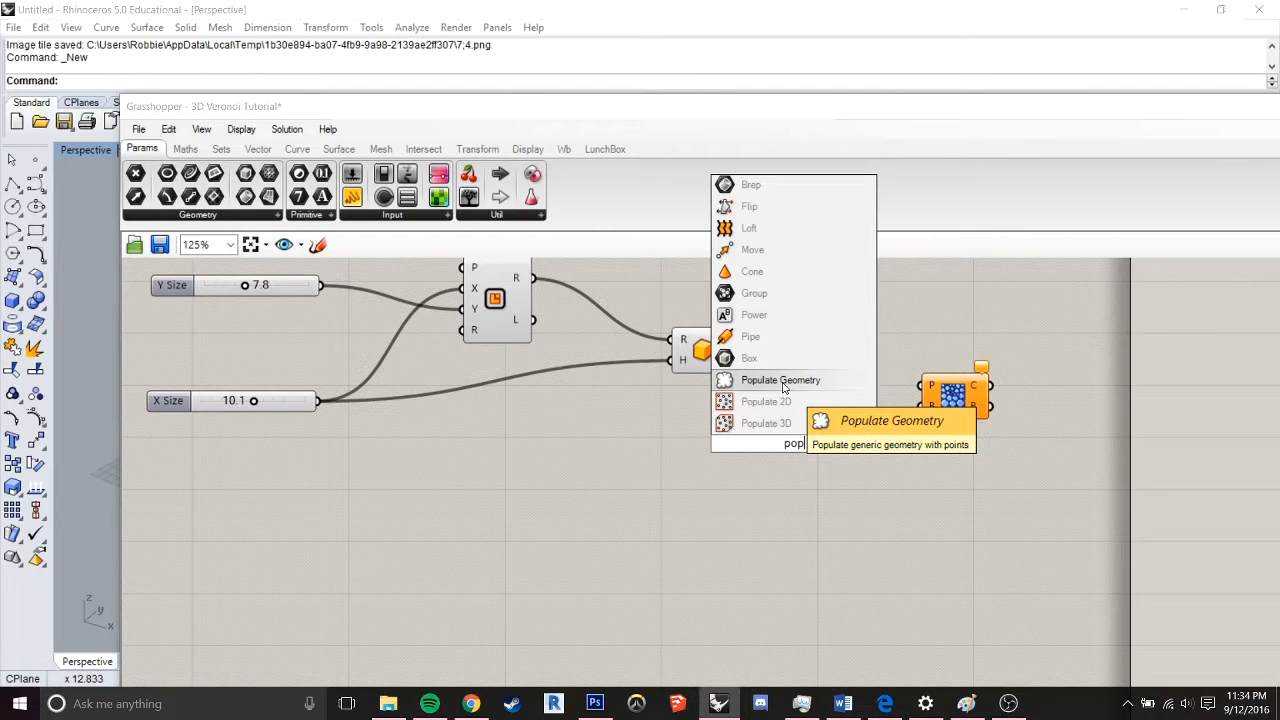
{"action": "left_click", "coordinate": [784, 381]}
{"action": "right_click_drag", "start_coordinate": [796, 497], "coordinate": [780, 544]}
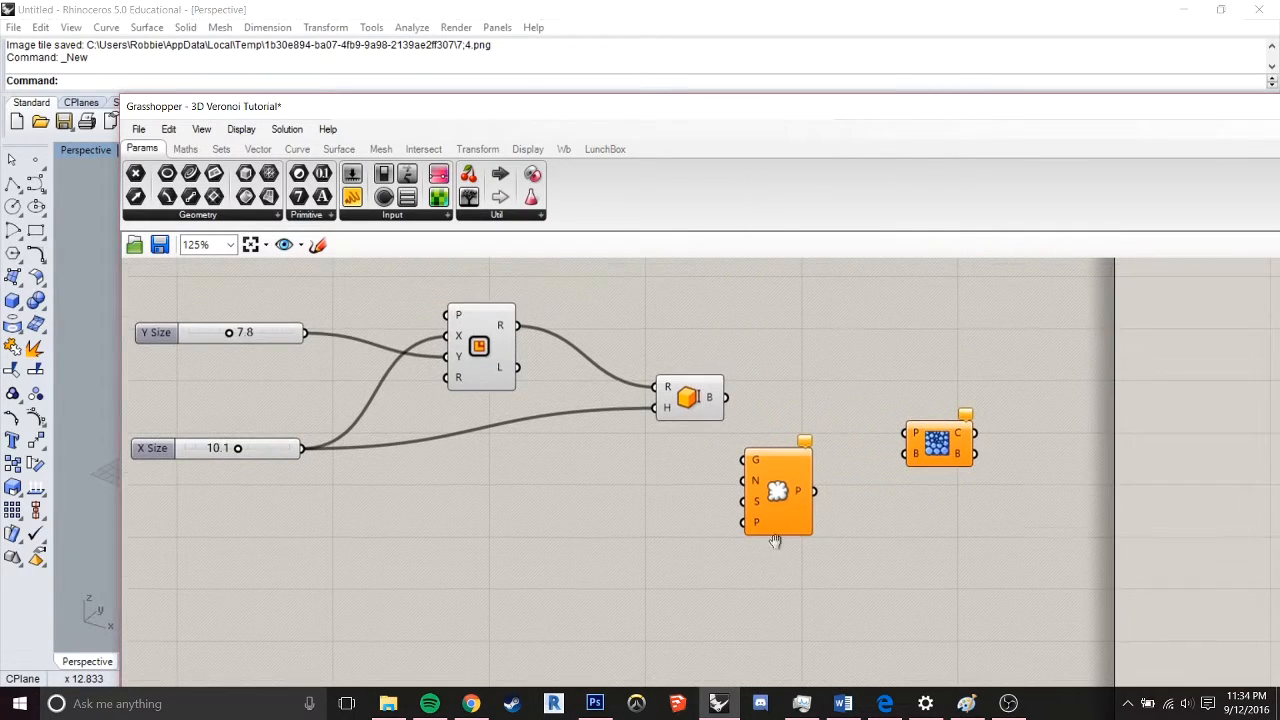
{"action": "left_click", "coordinate": [778, 492]}
{"action": "left_click_drag", "start_coordinate": [778, 492], "coordinate": [830, 440]}
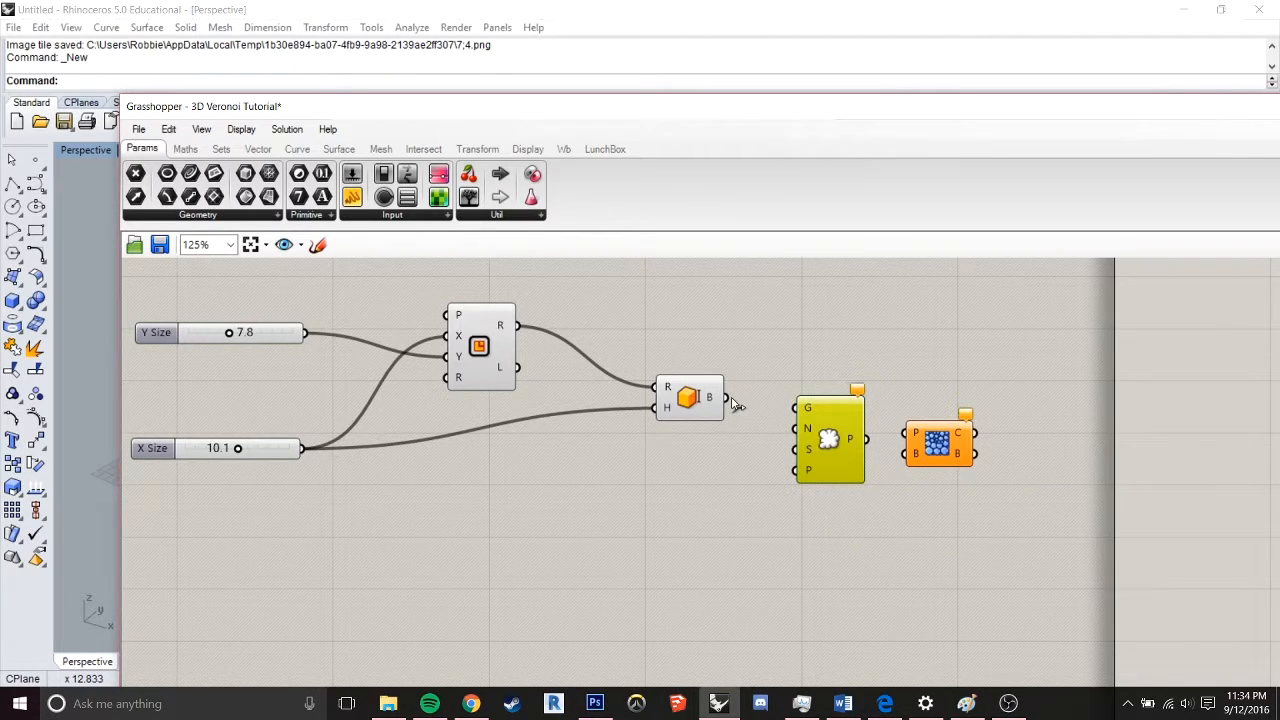
{"action": "left_click_drag", "start_coordinate": [728, 398], "coordinate": [800, 411]}
Add a number slider ranging from 0 to 100 with value 100 and wire it into Populate Geometry's N input
{"action": "right_click_drag", "start_coordinate": [629, 494], "coordinate": [700, 457]}
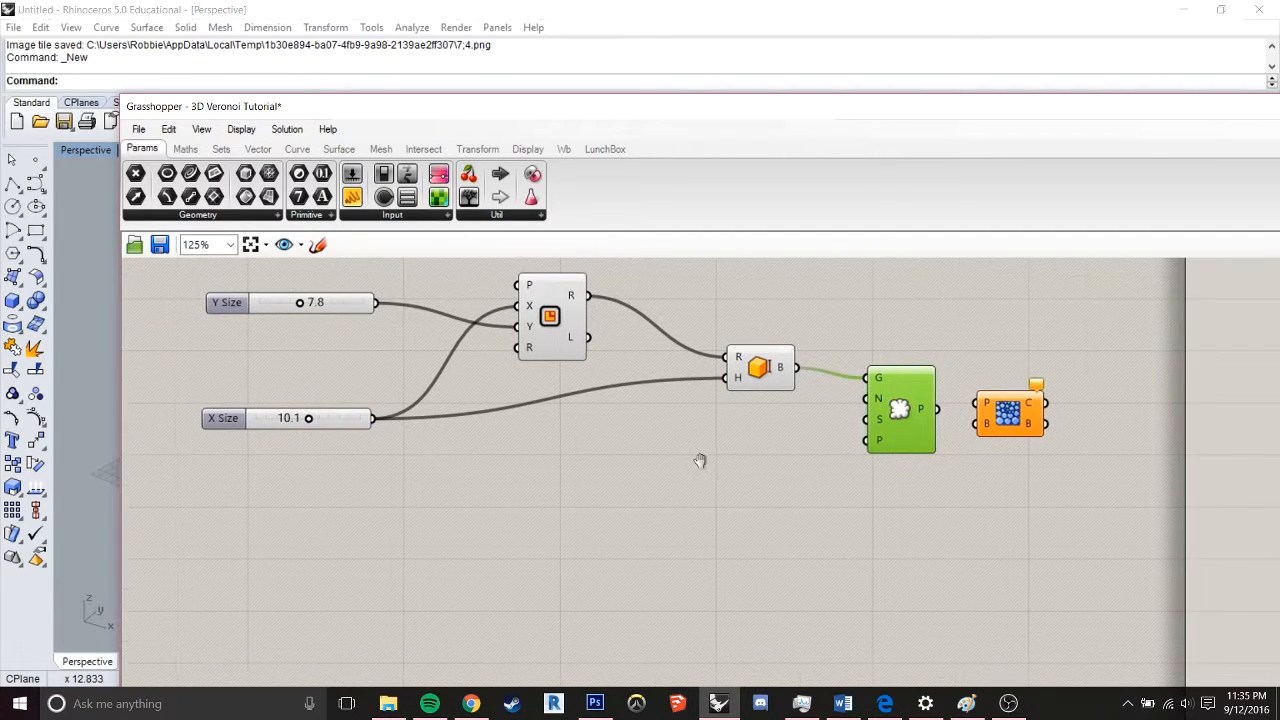
{"action": "double_click", "coordinate": [697, 485]}
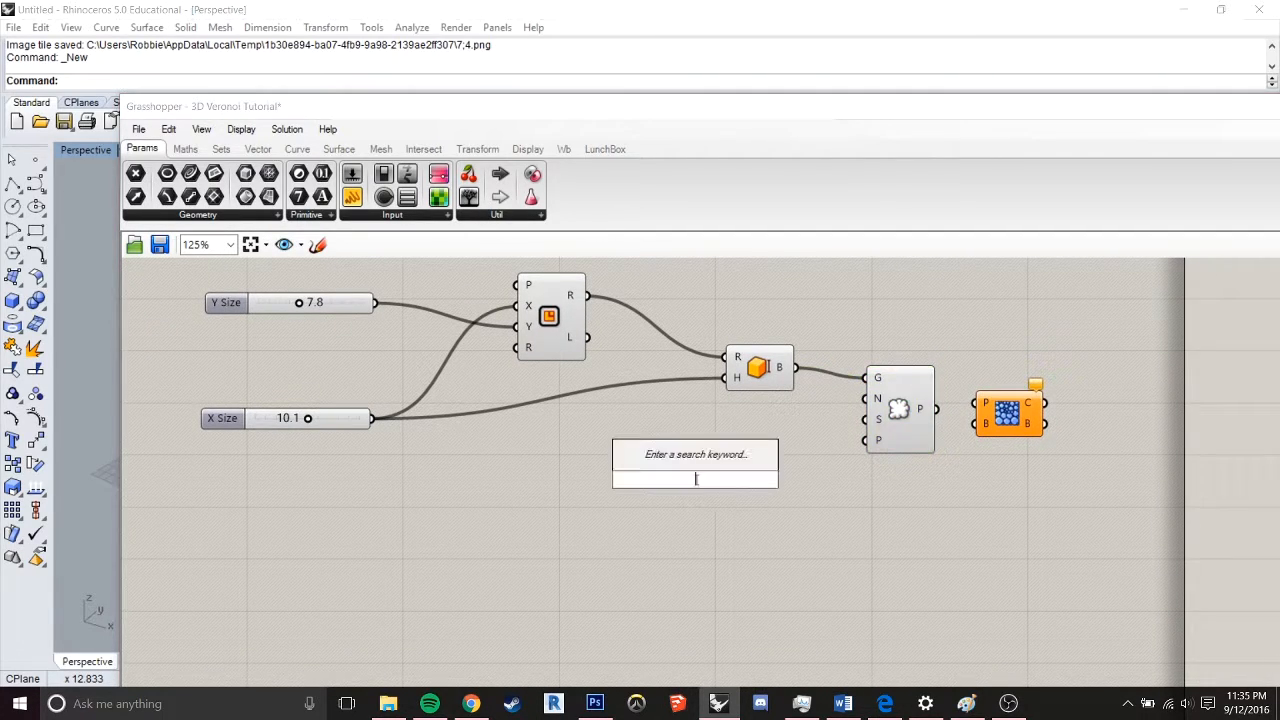
{"action": "type", "text": "100<0"}
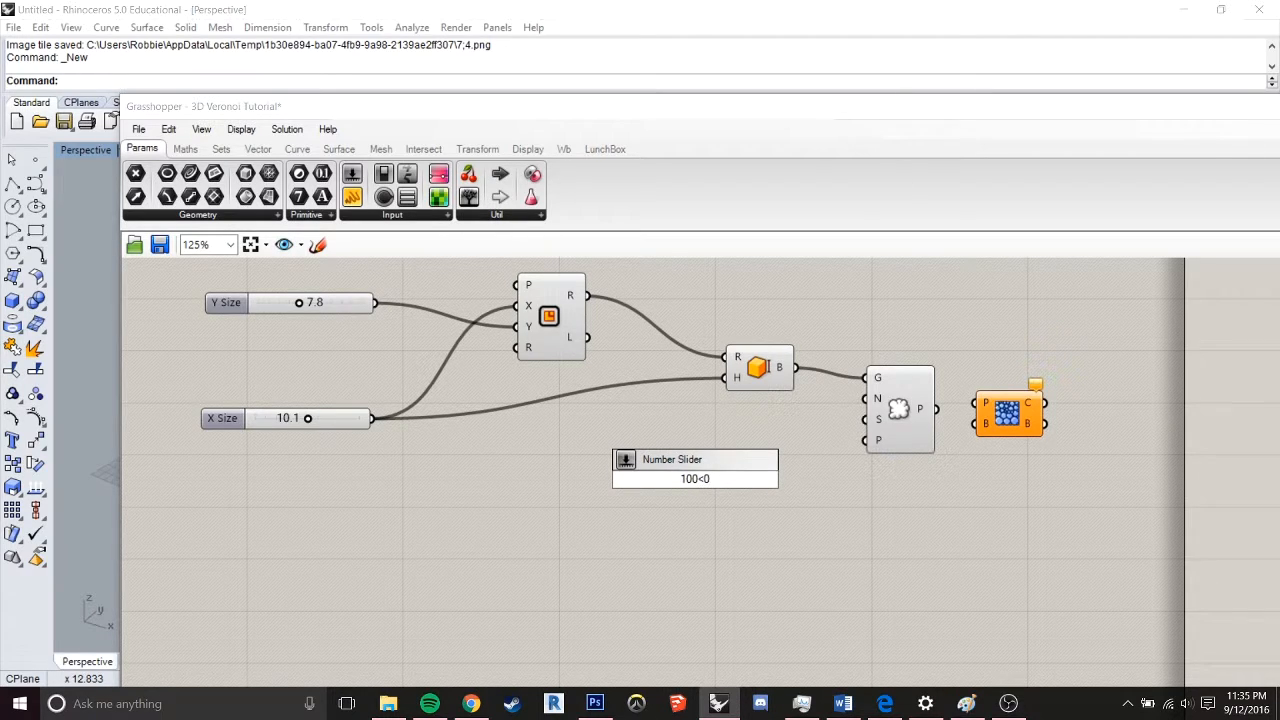
{"action": "key", "text": "Return"}
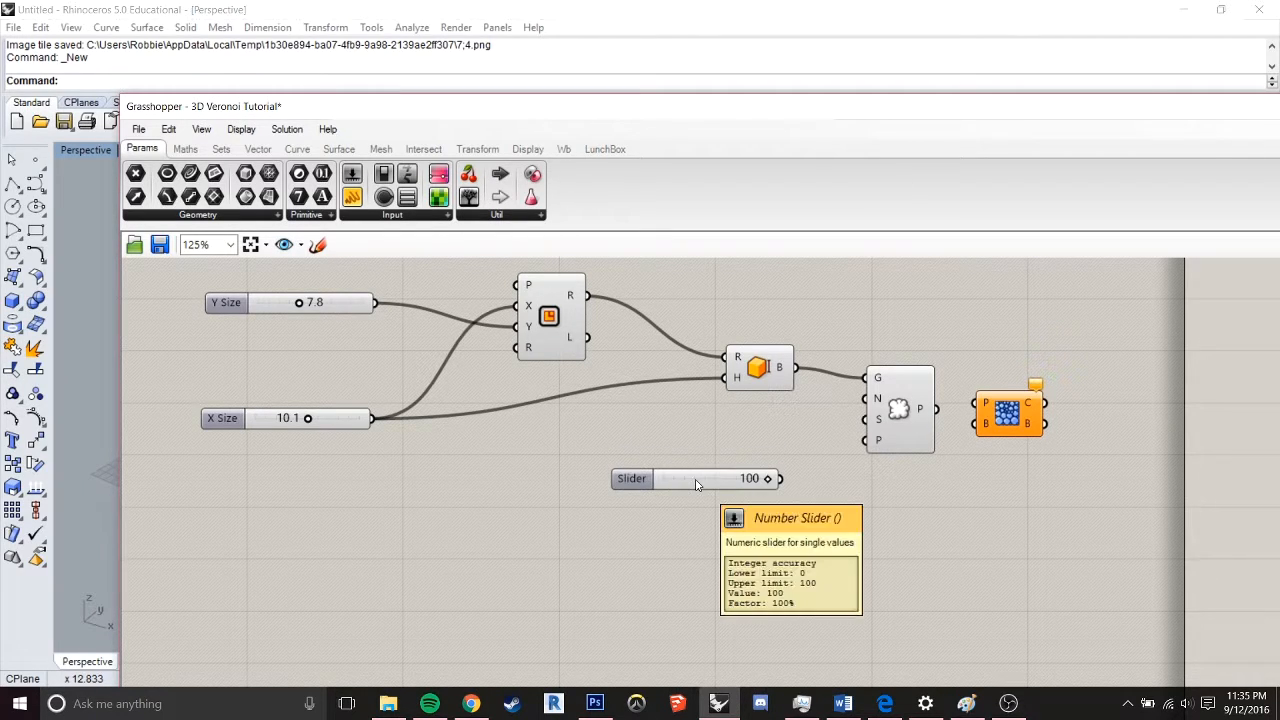
{"action": "left_click_drag", "start_coordinate": [763, 466], "coordinate": [866, 399]}
Check the populated points in the Rhino viewport, then wire Populate Geometry's P output into Voronoi 3D's P input and space the components apart
{"action": "left_click_drag", "start_coordinate": [640, 110], "coordinate": [829, 562]}
{"action": "scroll", "coordinate": [816, 355], "scroll_direction": "up", "scroll_amount": 5}
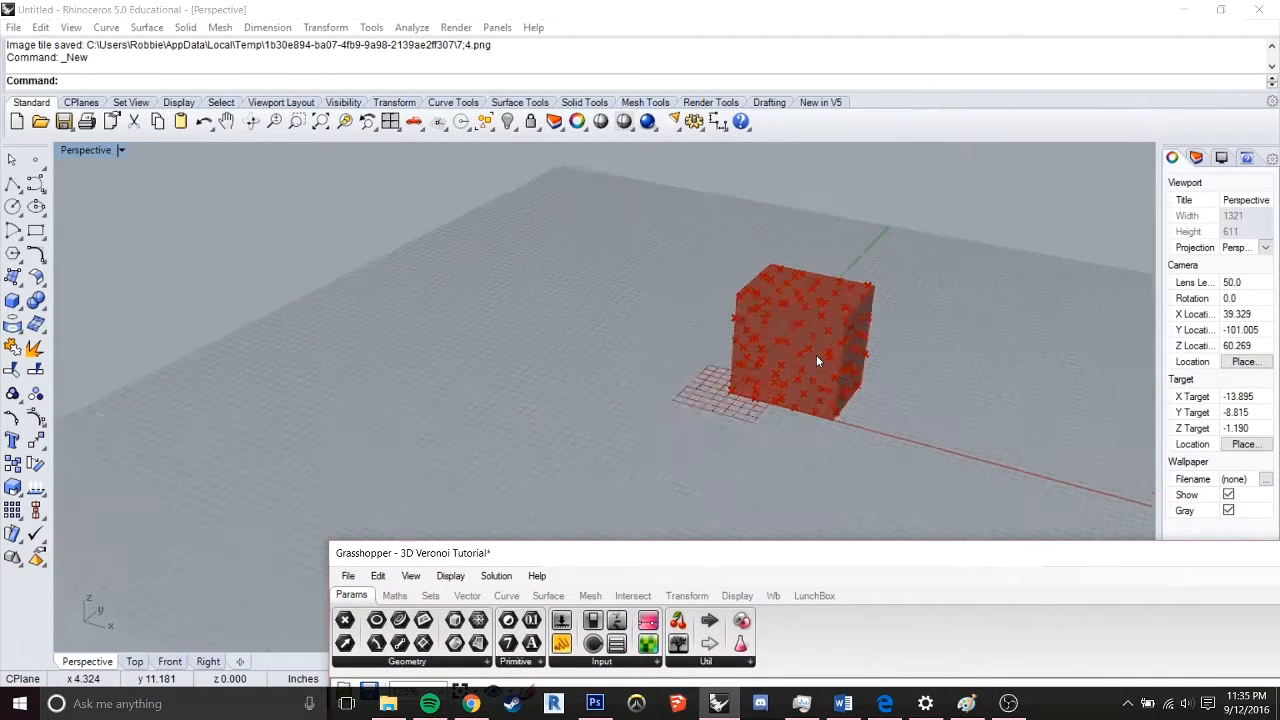
{"action": "scroll", "coordinate": [816, 355], "scroll_direction": "down", "scroll_amount": 2}
{"action": "right_click_drag", "start_coordinate": [819, 360], "coordinate": [771, 340]}
{"action": "left_click_drag", "start_coordinate": [800, 561], "coordinate": [667, 193]}
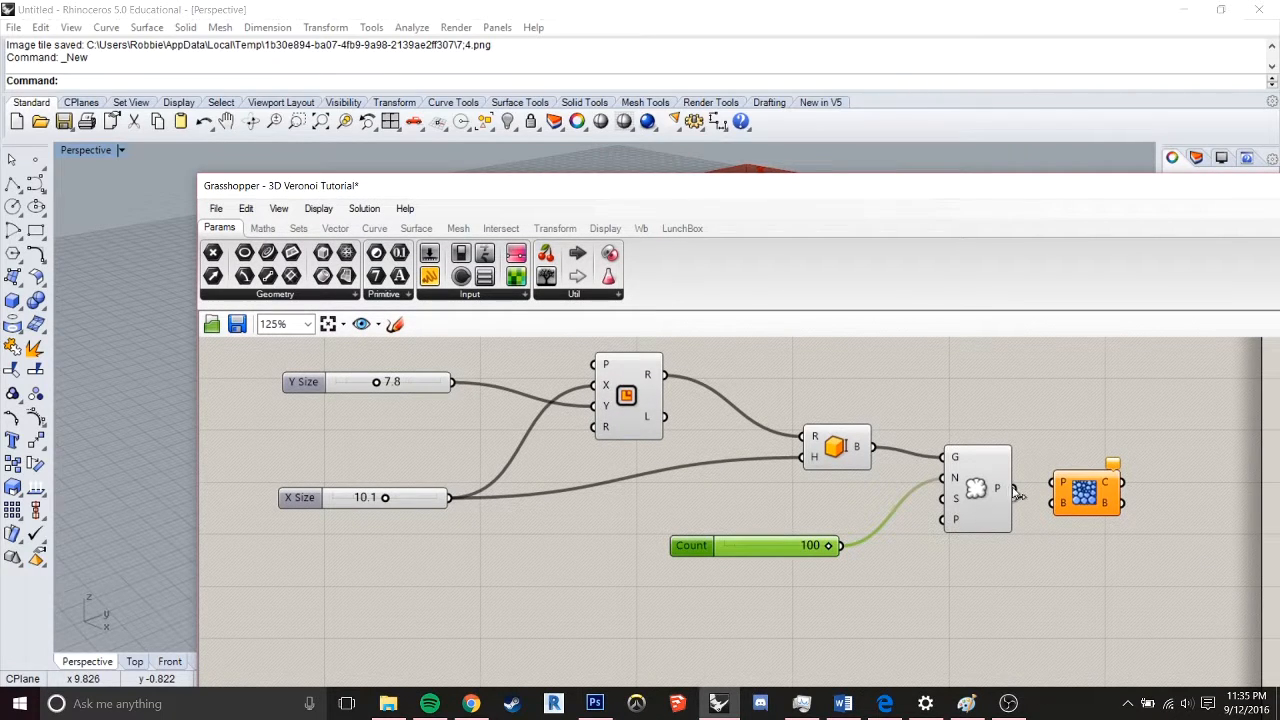
{"action": "left_click_drag", "start_coordinate": [1015, 489], "coordinate": [1056, 483]}
{"action": "left_click_drag", "start_coordinate": [1100, 508], "coordinate": [1174, 504]}
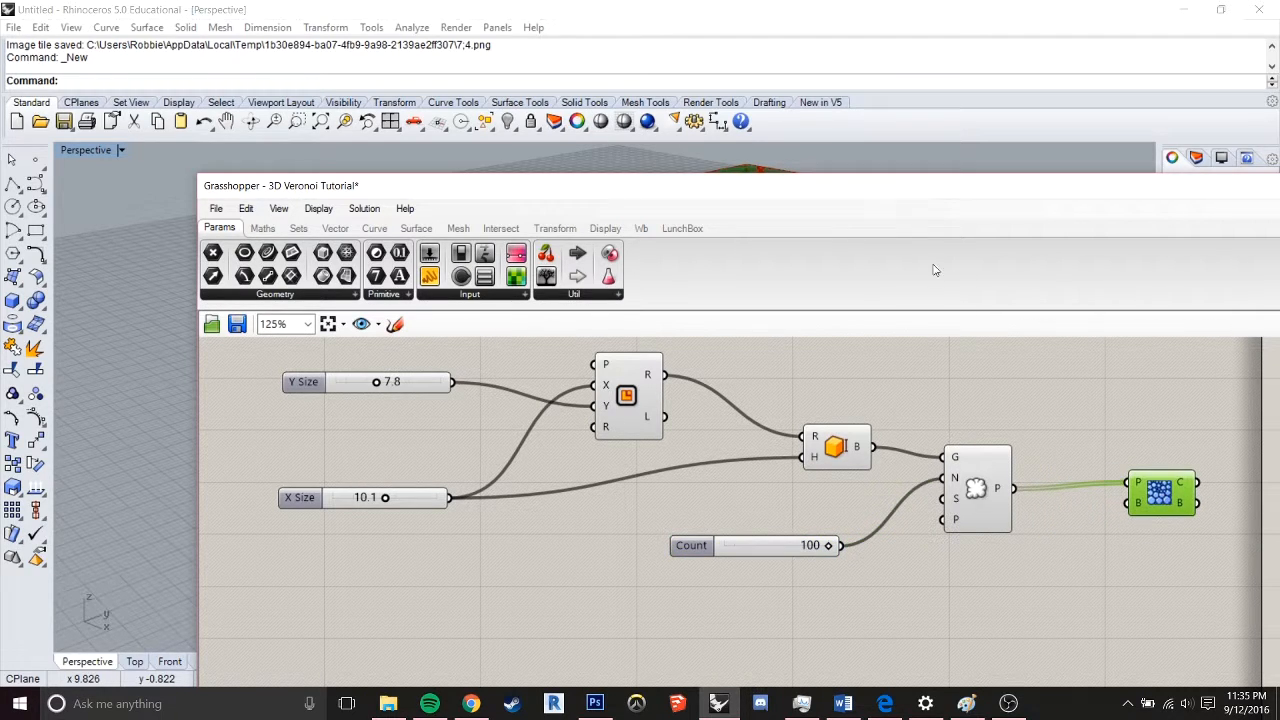
Inspect the Voronoi preview in the Rhino viewport and disable the preview of the Box Rectangle component
{"action": "left_click_drag", "start_coordinate": [815, 195], "coordinate": [960, 586]}
{"action": "mouse_move", "coordinate": [962, 381]}
{"action": "right_mouse_down"}
{"action": "mouse_move", "coordinate": [837, 354]}
{"action": "mouse_move", "coordinate": [802, 322]}
{"action": "mouse_move", "coordinate": [726, 334]}
{"action": "mouse_move", "coordinate": [654, 377]}
{"action": "mouse_move", "coordinate": [656, 393]}
{"action": "mouse_move", "coordinate": [846, 380]}
{"action": "mouse_move", "coordinate": [883, 331]}
{"action": "mouse_move", "coordinate": [931, 343]}
{"action": "mouse_move", "coordinate": [945, 371]}
{"action": "right_mouse_up"}
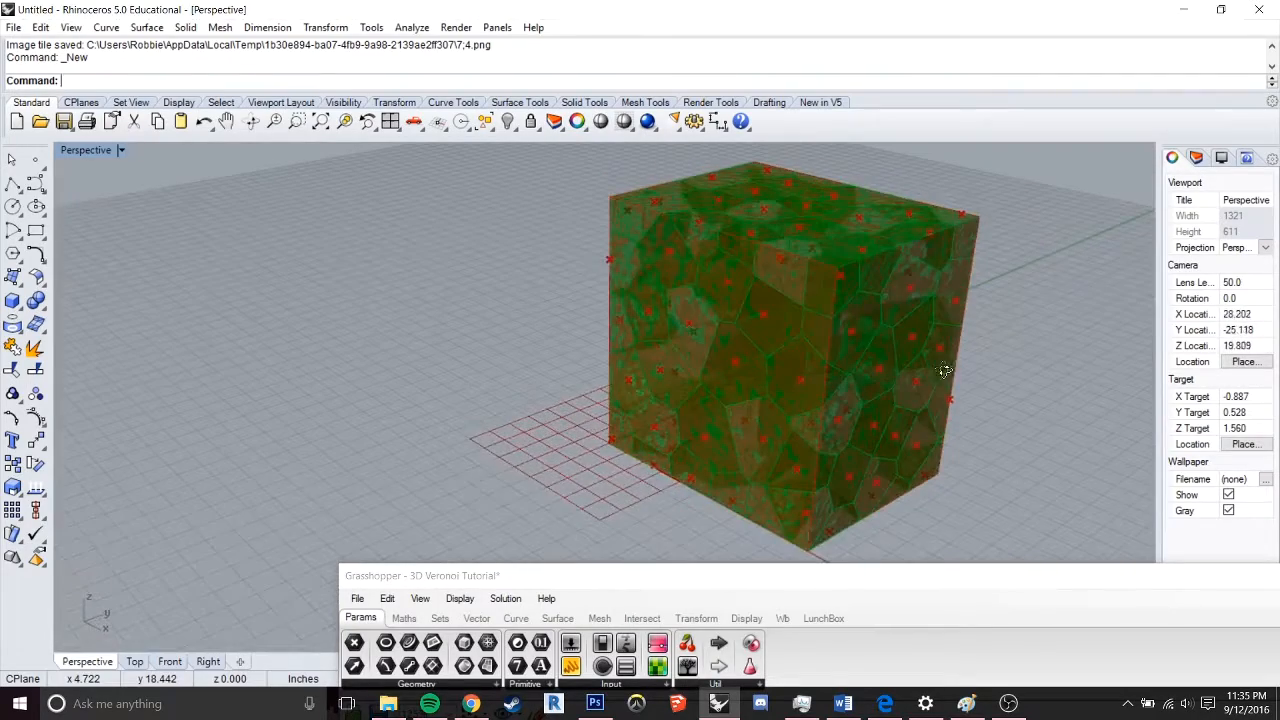
{"action": "left_click_drag", "start_coordinate": [874, 588], "coordinate": [808, 194]}
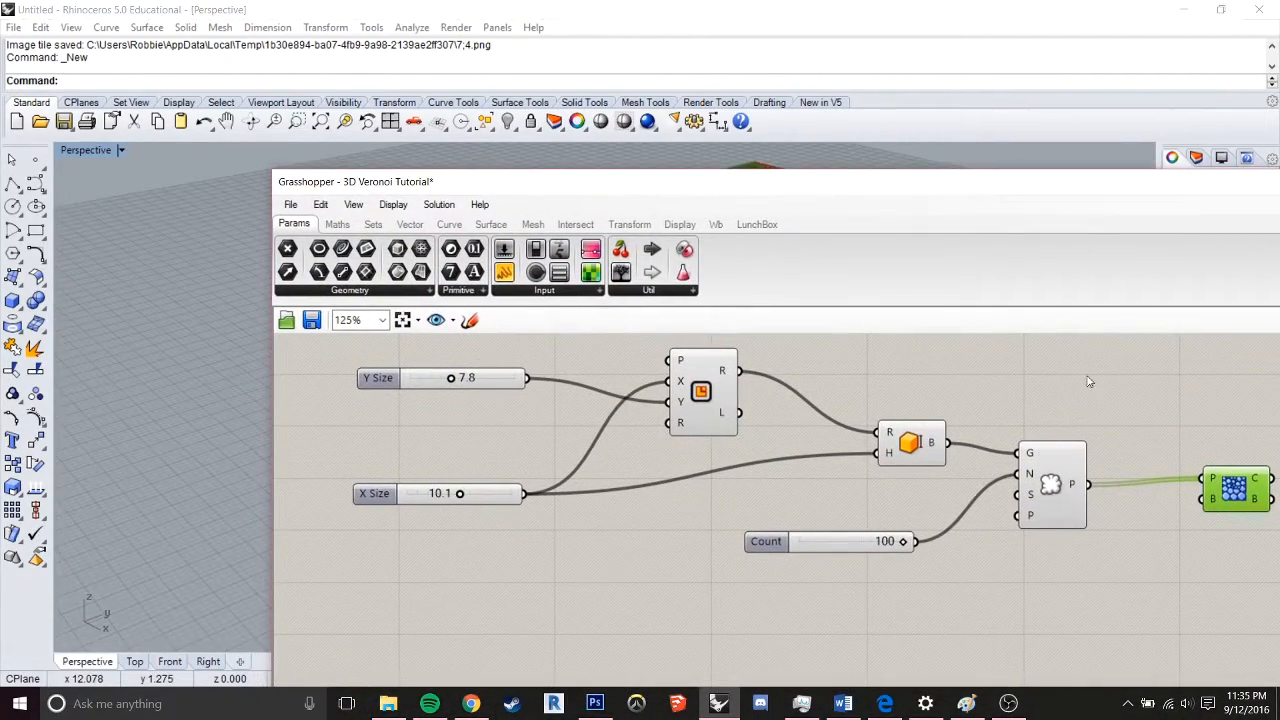
{"action": "left_click", "coordinate": [927, 445]}
{"action": "middle_click", "coordinate": [912, 443]}
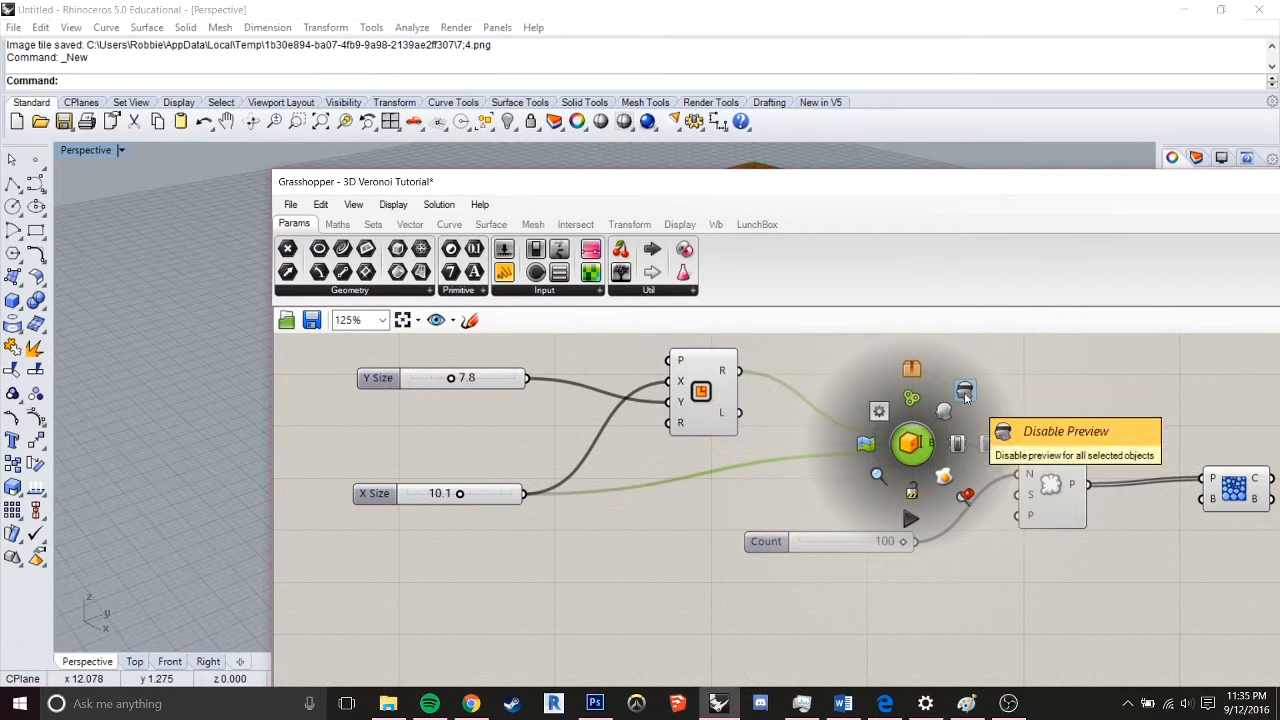
{"action": "left_click", "coordinate": [964, 392]}
Uncover the Voronoi preview in the Rhino viewport and set the X Size slider to 3.5
{"action": "left_click_drag", "start_coordinate": [849, 191], "coordinate": [831, 563]}
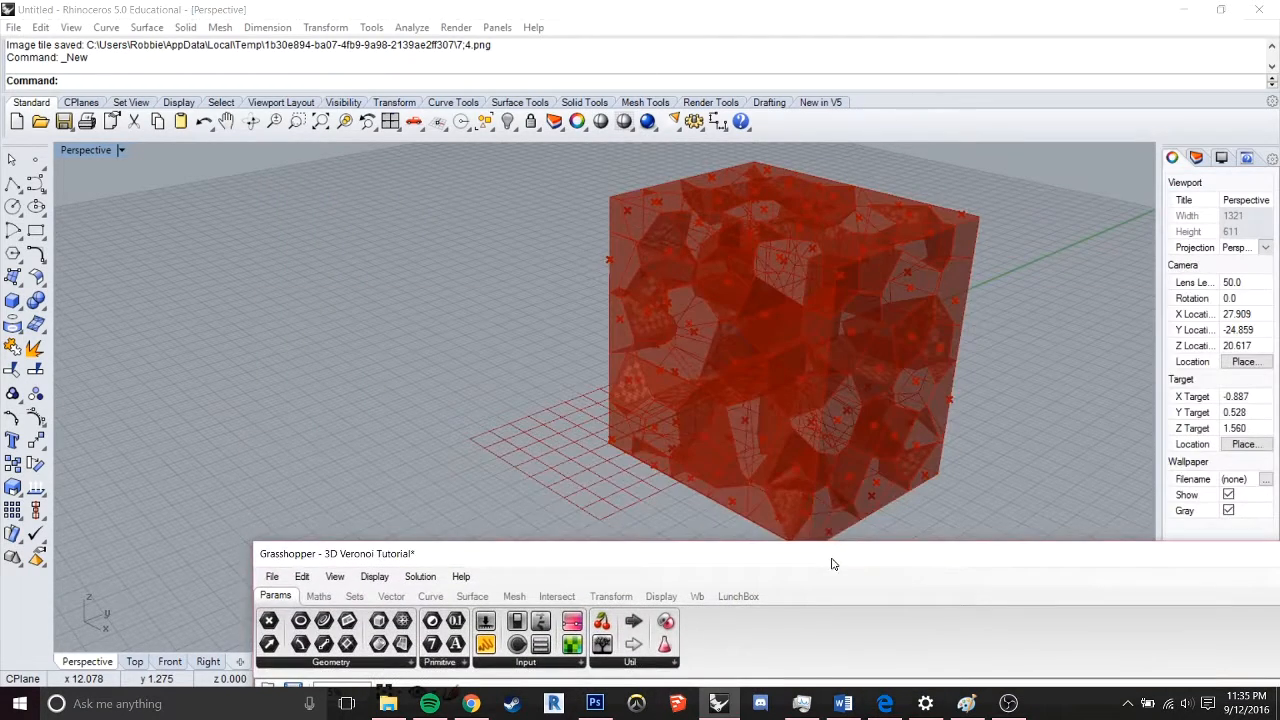
{"action": "mouse_move", "coordinate": [880, 400]}
{"action": "right_mouse_down"}
{"action": "mouse_move", "coordinate": [871, 351]}
{"action": "mouse_move", "coordinate": [777, 357]}
{"action": "mouse_move", "coordinate": [691, 340]}
{"action": "mouse_move", "coordinate": [729, 371]}
{"action": "mouse_move", "coordinate": [663, 343]}
{"action": "mouse_move", "coordinate": [486, 314]}
{"action": "mouse_move", "coordinate": [591, 349]}
{"action": "mouse_move", "coordinate": [451, 374]}
{"action": "mouse_move", "coordinate": [613, 390]}
{"action": "mouse_move", "coordinate": [694, 323]}
{"action": "mouse_move", "coordinate": [746, 303]}
{"action": "mouse_move", "coordinate": [900, 341]}
{"action": "mouse_move", "coordinate": [870, 420]}
{"action": "right_mouse_up"}
{"action": "left_click_drag", "start_coordinate": [788, 561], "coordinate": [1074, 157]}
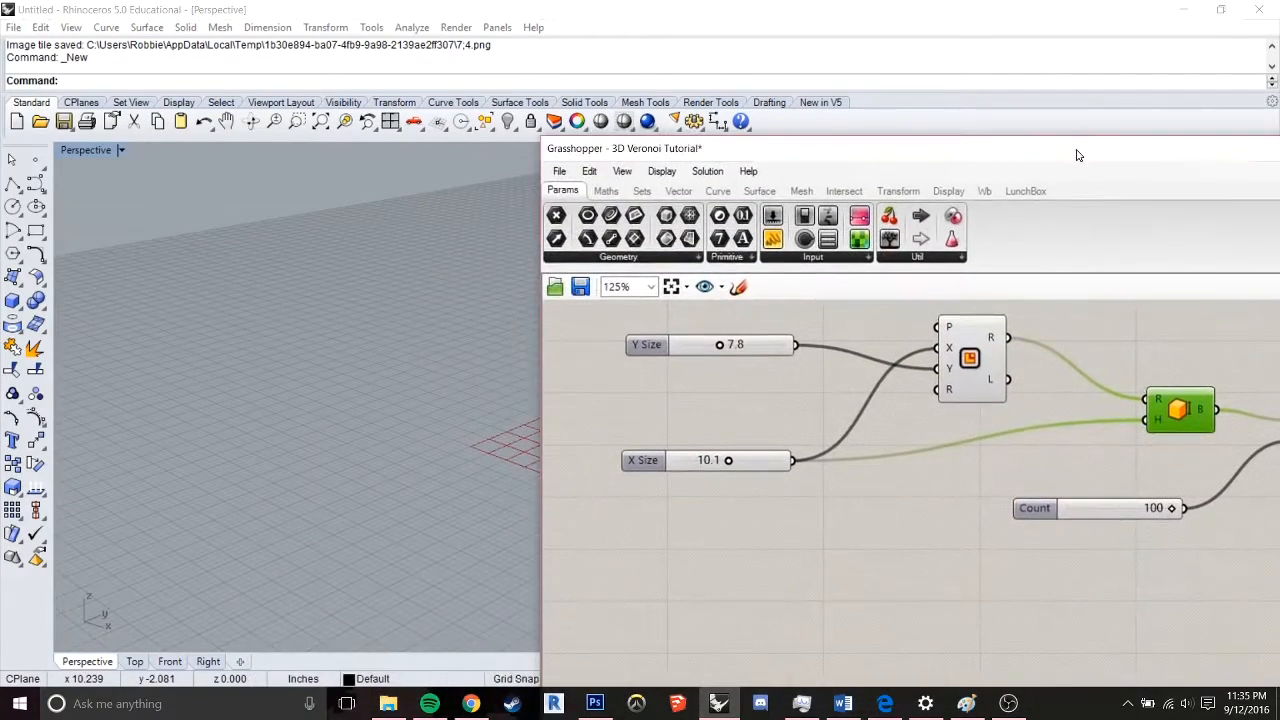
{"action": "left_click_drag", "start_coordinate": [788, 193], "coordinate": [1160, 130]}
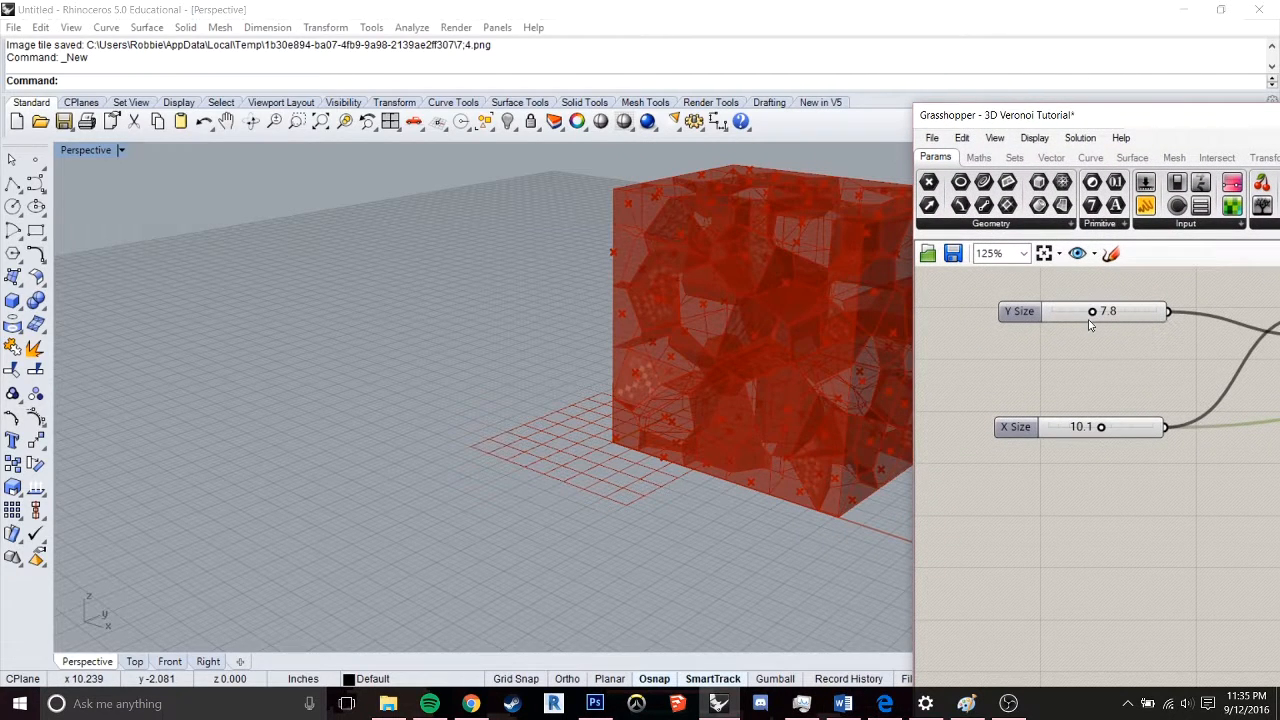
{"action": "left_click_drag", "start_coordinate": [1100, 432], "coordinate": [1067, 426]}
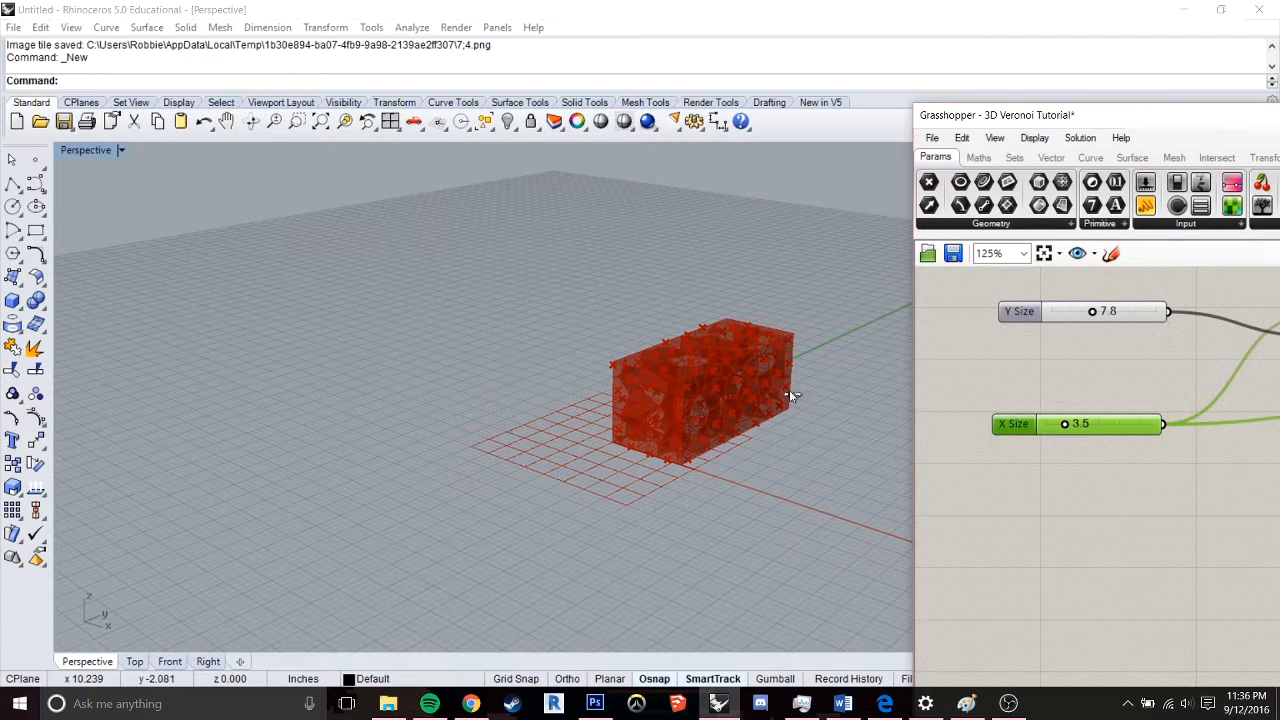
Add a Point List component below Voronoi 3D and wire Populate Geometry's P output into its P input
{"action": "right_click_drag", "start_coordinate": [787, 390], "coordinate": [575, 352]}
{"action": "scroll", "coordinate": [617, 434], "scroll_direction": "up", "scroll_amount": 6}
{"action": "right_click_drag", "start_coordinate": [672, 362], "coordinate": [660, 385]}
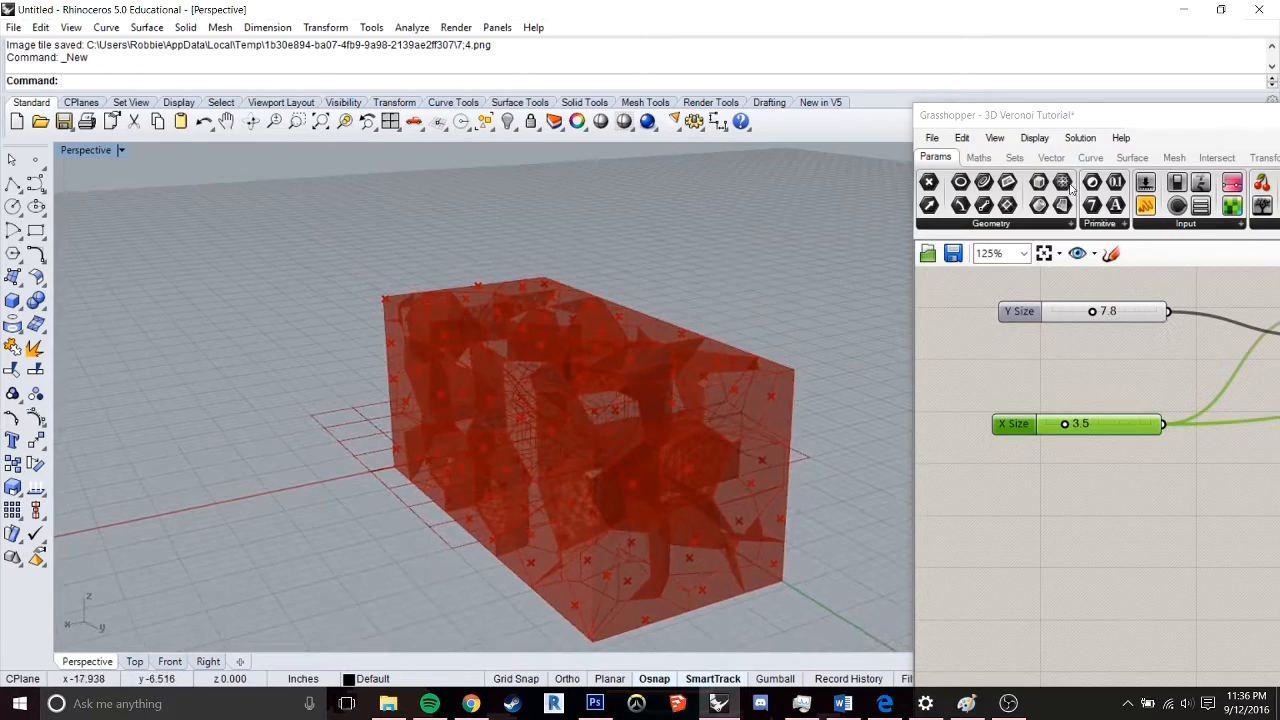
{"action": "left_click_drag", "start_coordinate": [1095, 121], "coordinate": [302, 103]}
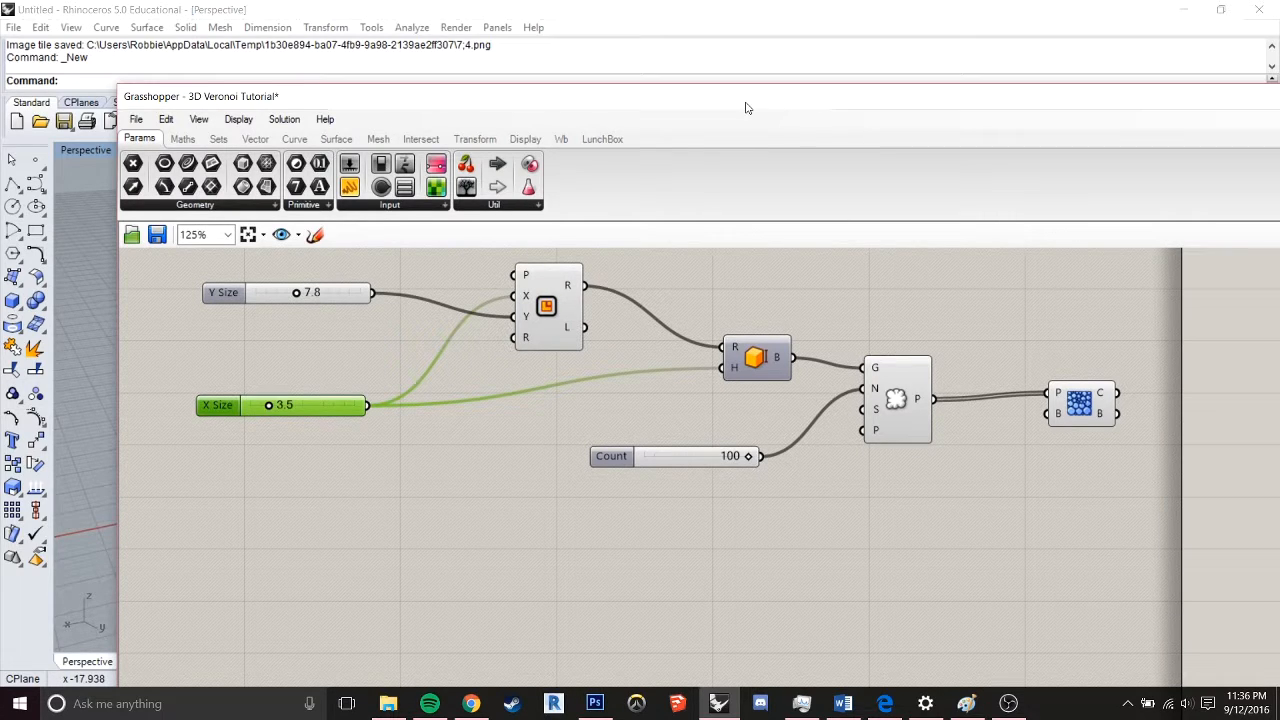
{"action": "left_click_drag", "start_coordinate": [745, 107], "coordinate": [738, 128]}
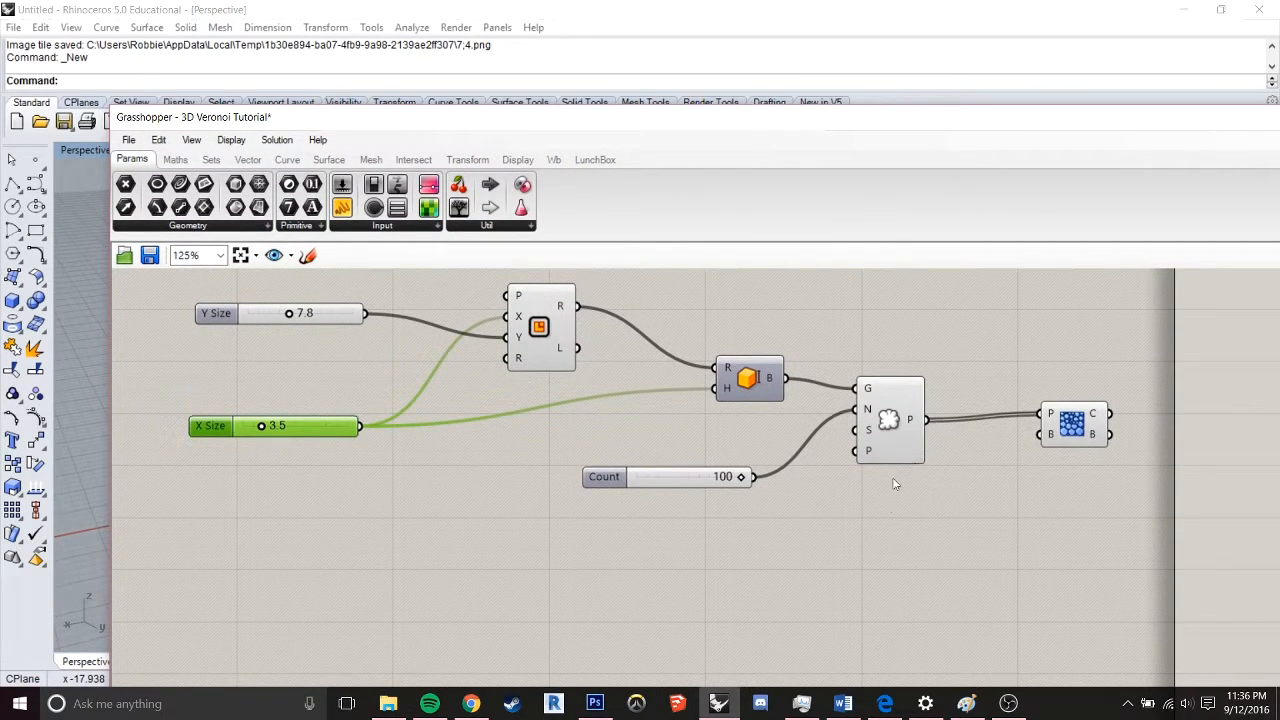
{"action": "double_click", "coordinate": [965, 576]}
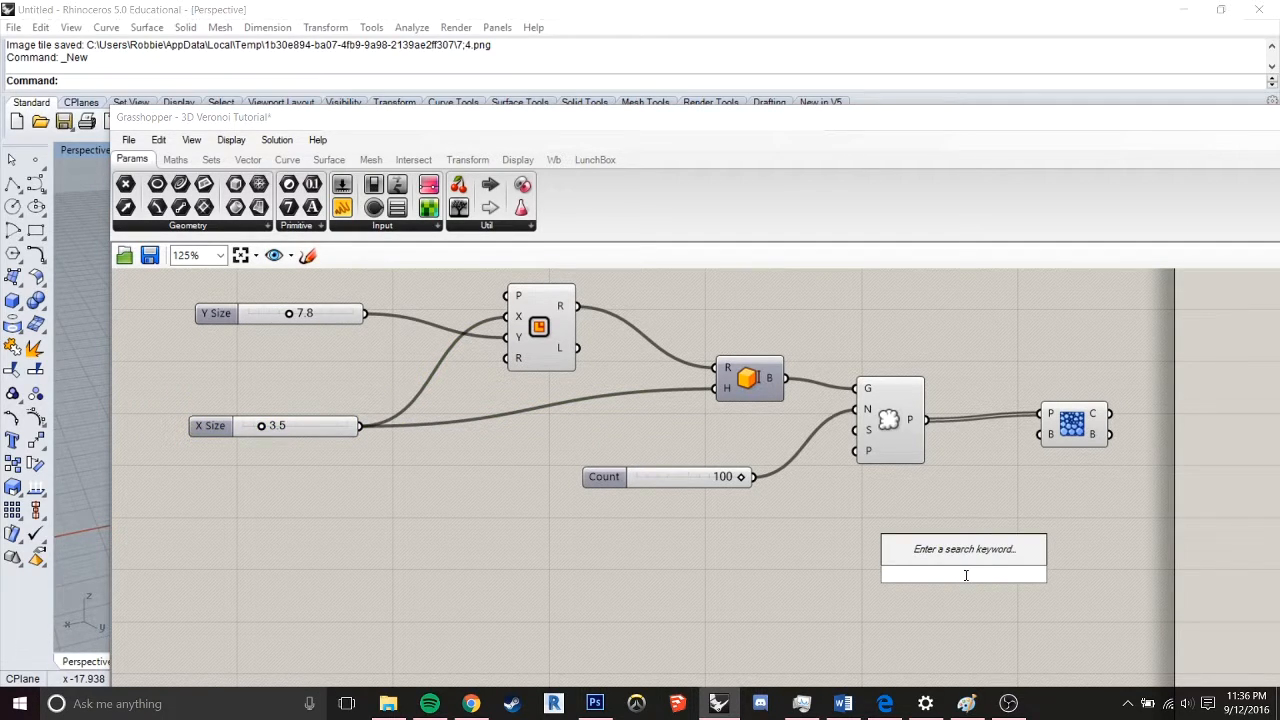
{"action": "type", "text": "point"}
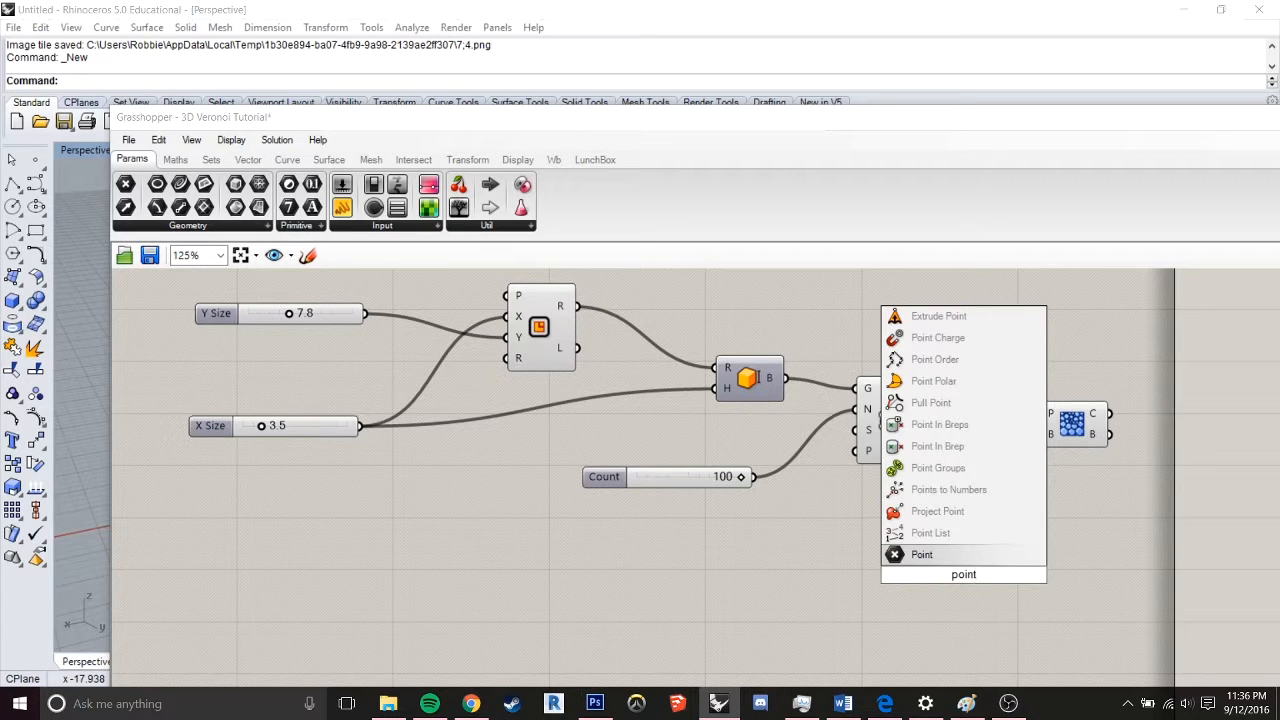
{"action": "left_click", "coordinate": [930, 533]}
{"action": "left_click_drag", "start_coordinate": [963, 570], "coordinate": [1033, 528]}
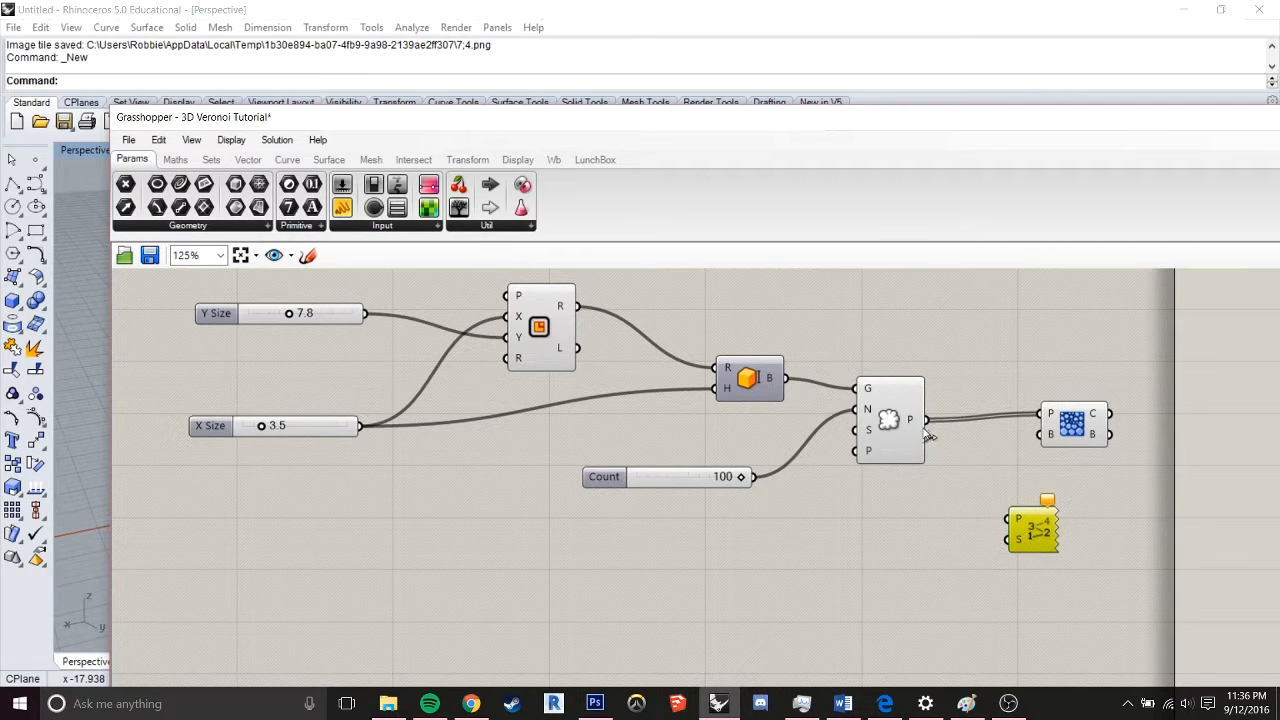
{"action": "left_click_drag", "start_coordinate": [926, 421], "coordinate": [1008, 518]}
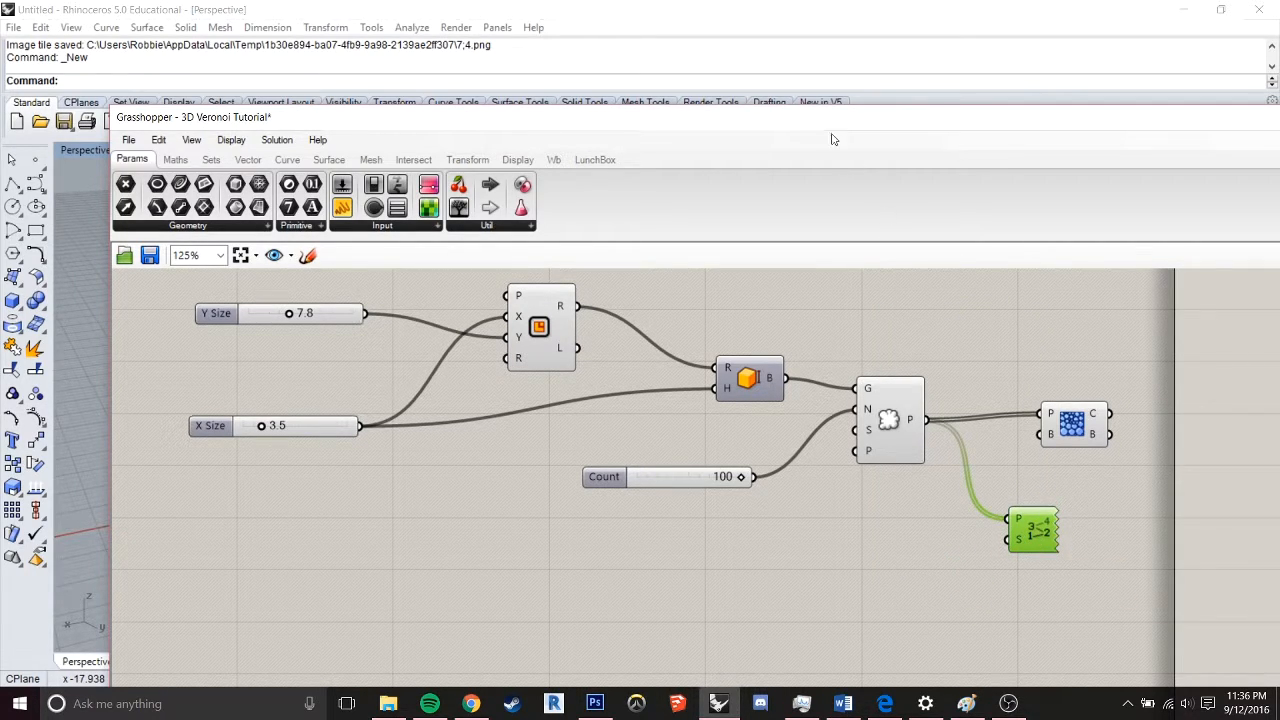
Add a number slider ranging from 0 to 2.0 with value 2.0 and wire it into Point List's S input
{"action": "left_click_drag", "start_coordinate": [831, 139], "coordinate": [997, 632]}
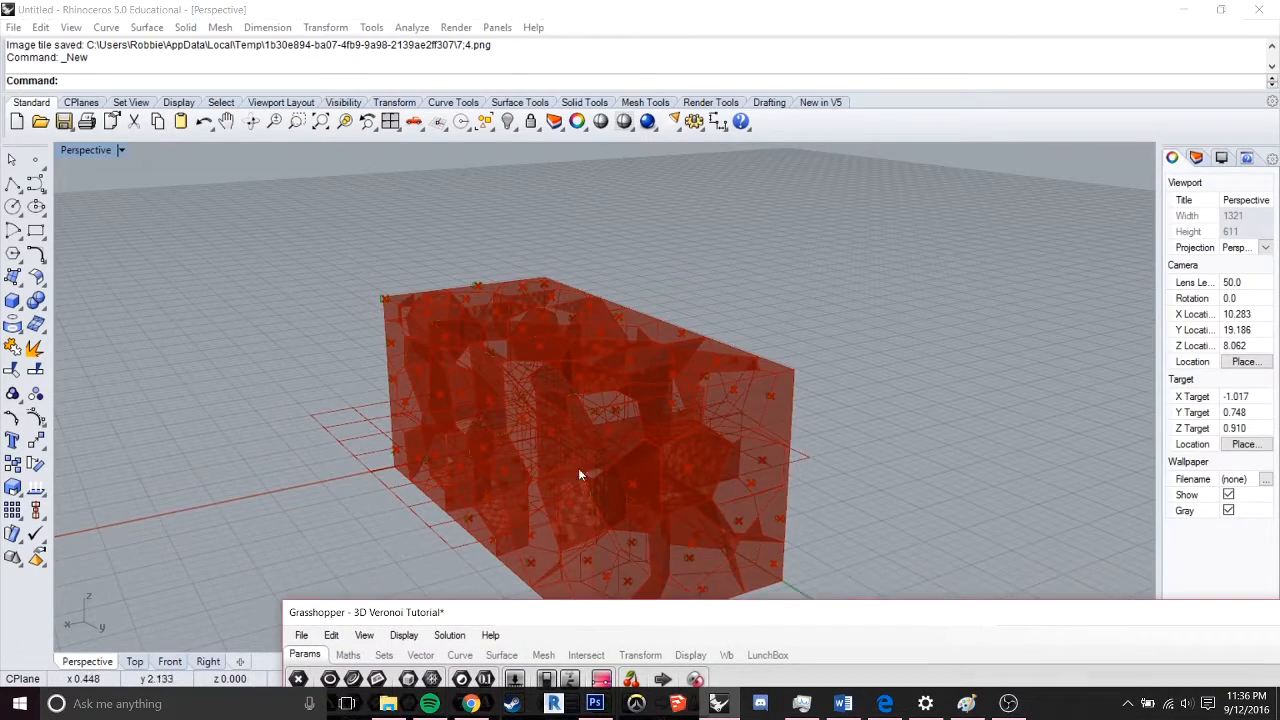
{"action": "scroll", "coordinate": [578, 468], "scroll_direction": "up", "scroll_amount": 3}
{"action": "scroll", "coordinate": [578, 440], "scroll_direction": "down", "scroll_amount": 3}
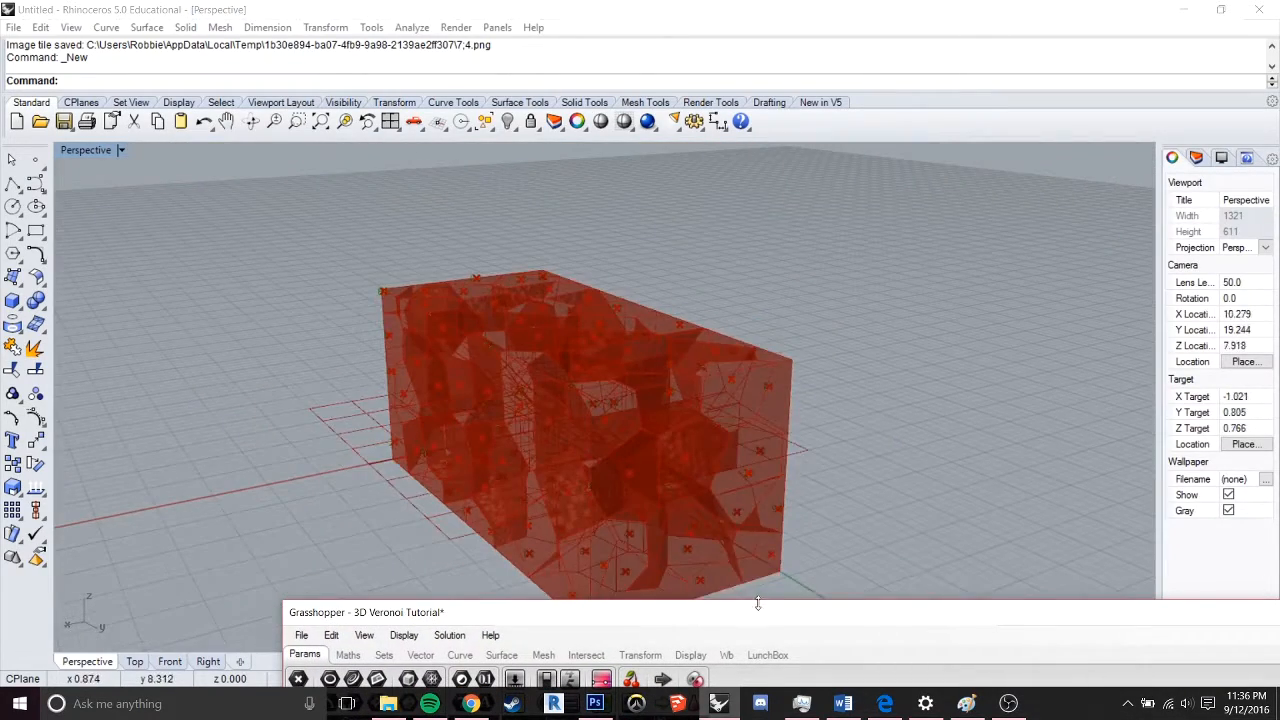
{"action": "left_click_drag", "start_coordinate": [757, 603], "coordinate": [683, 132]}
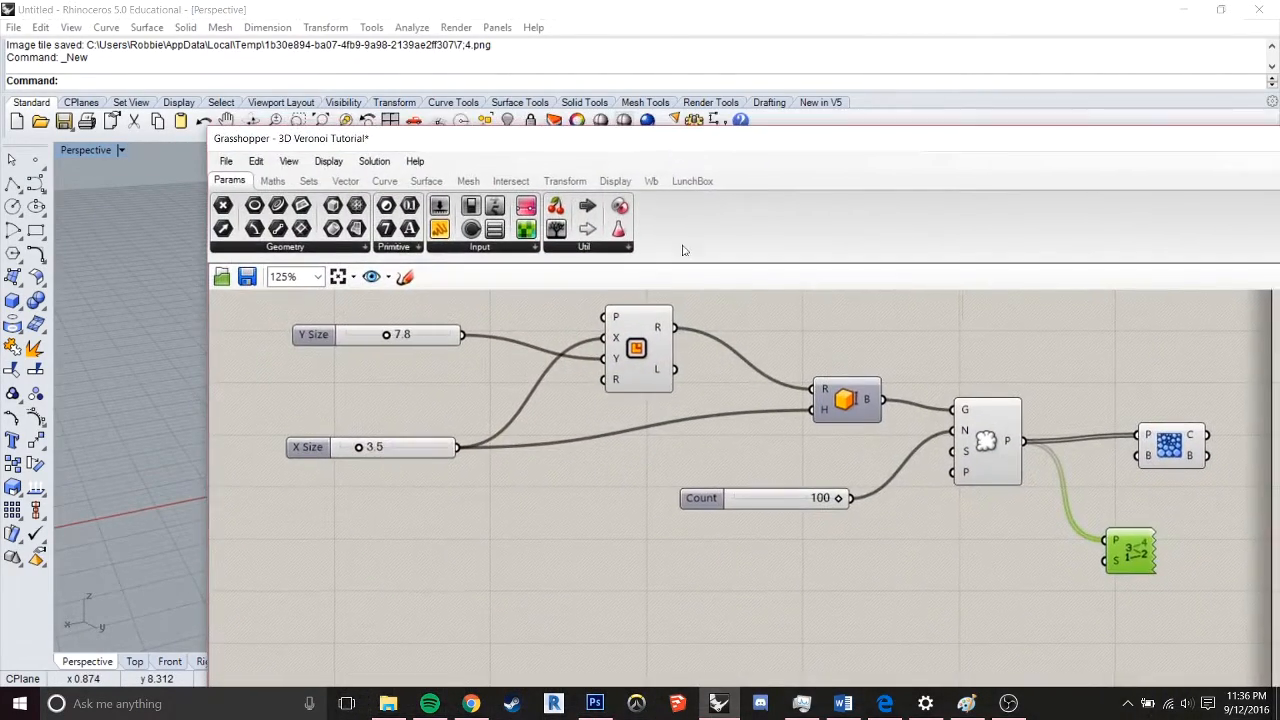
{"action": "double_click", "coordinate": [922, 604]}
{"action": "type", "text": "2.0"}
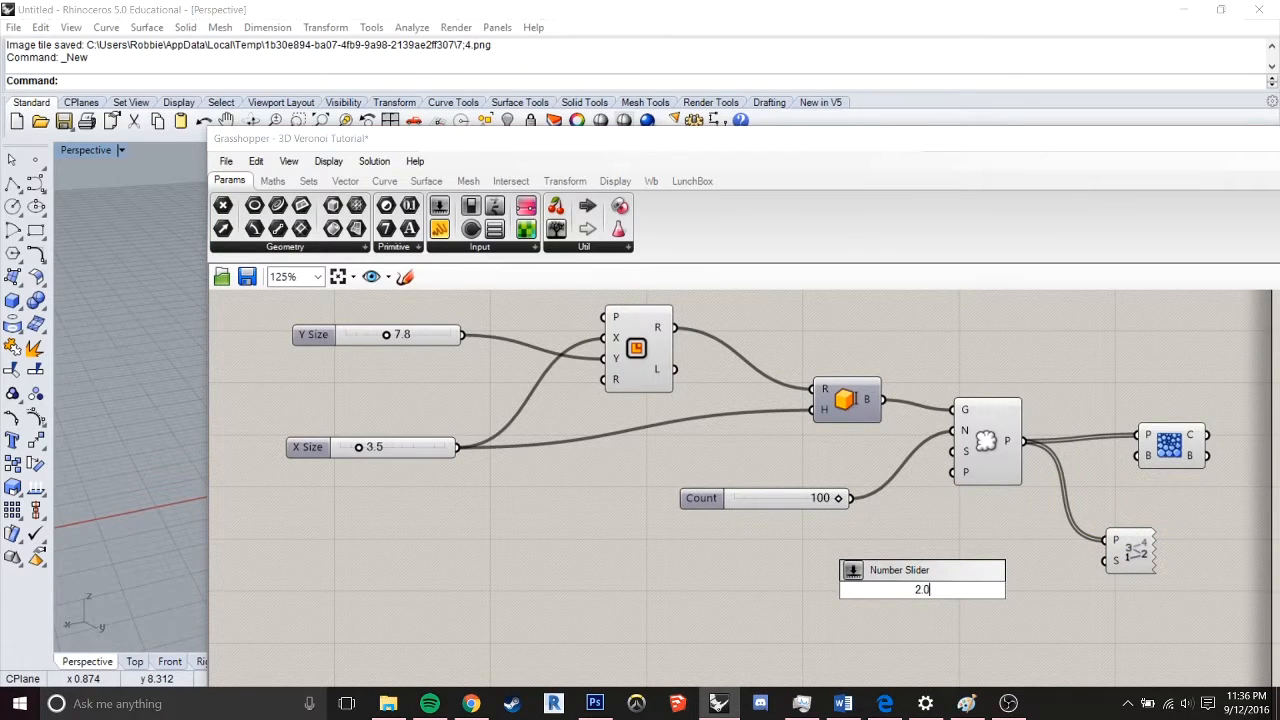
{"action": "type", "text": "<0"}
{"action": "key", "text": "Return"}
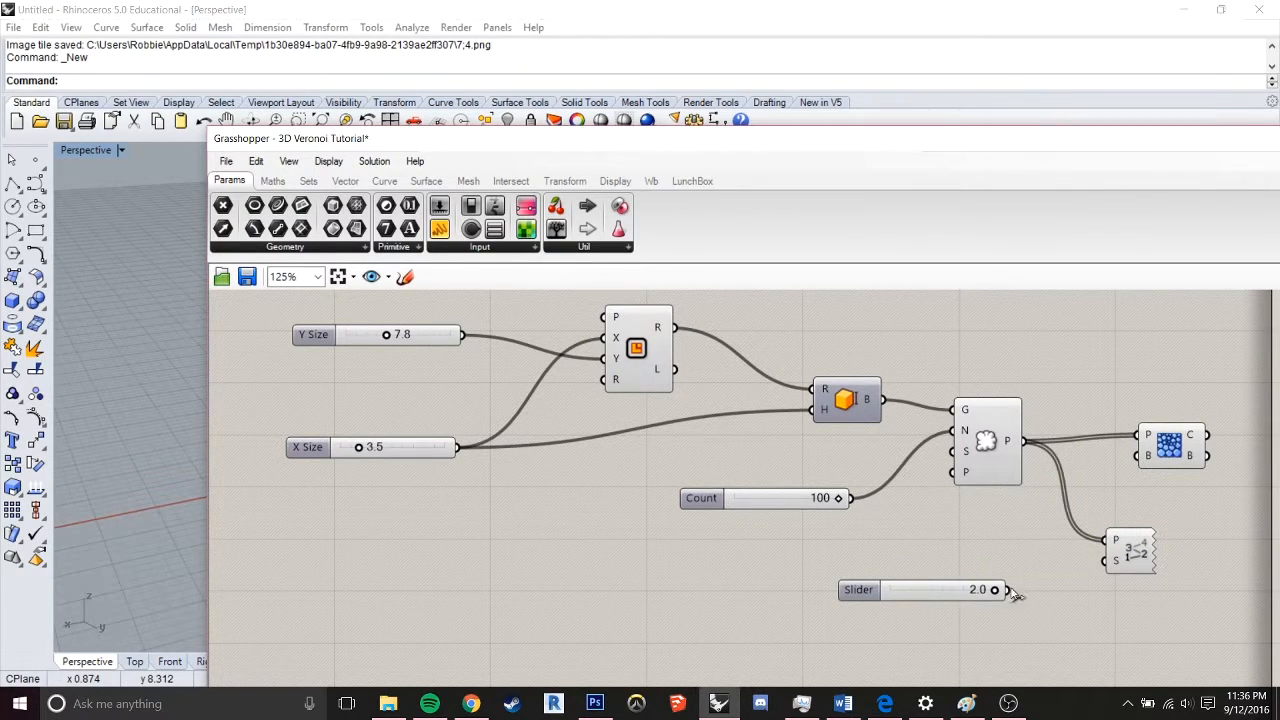
{"action": "left_click_drag", "start_coordinate": [1007, 589], "coordinate": [1118, 558]}
{"action": "left_click", "coordinate": [1124, 547]}
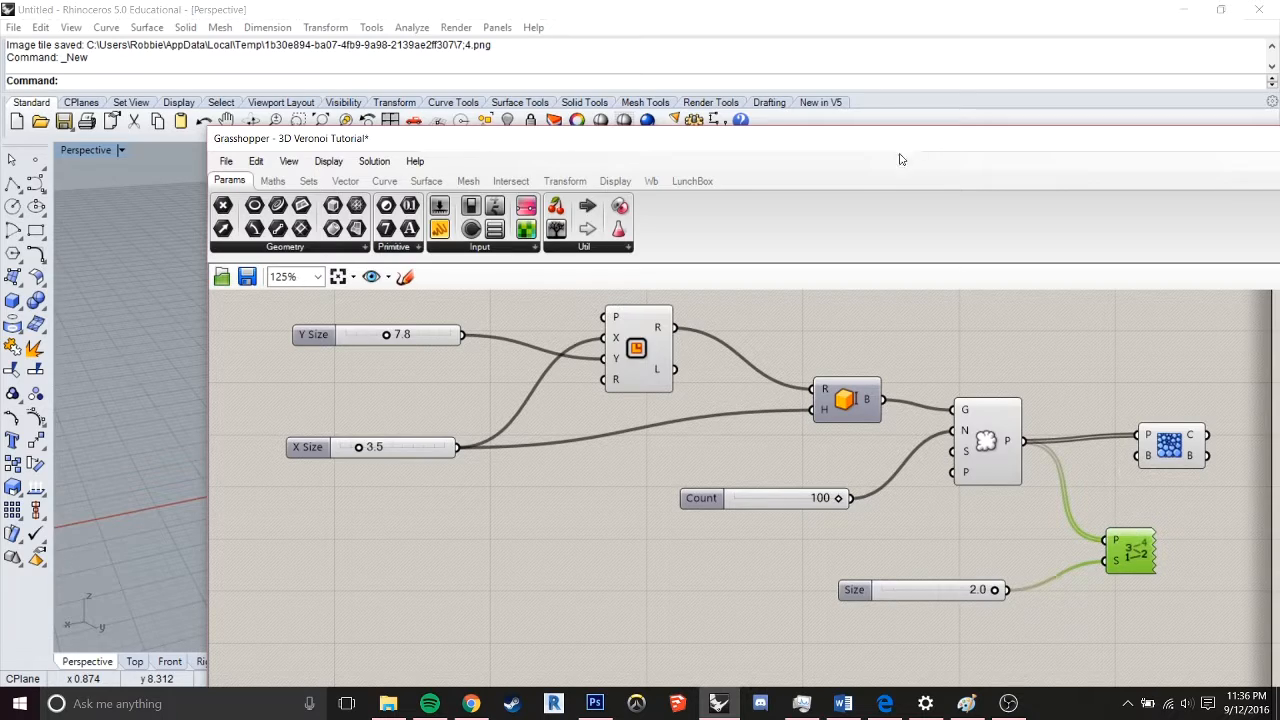
Set the Point List's Size slider to 0.2 and inspect the point numbers on the Voronoi box in the Rhino viewport
{"action": "left_click_drag", "start_coordinate": [899, 159], "coordinate": [1075, 170]}
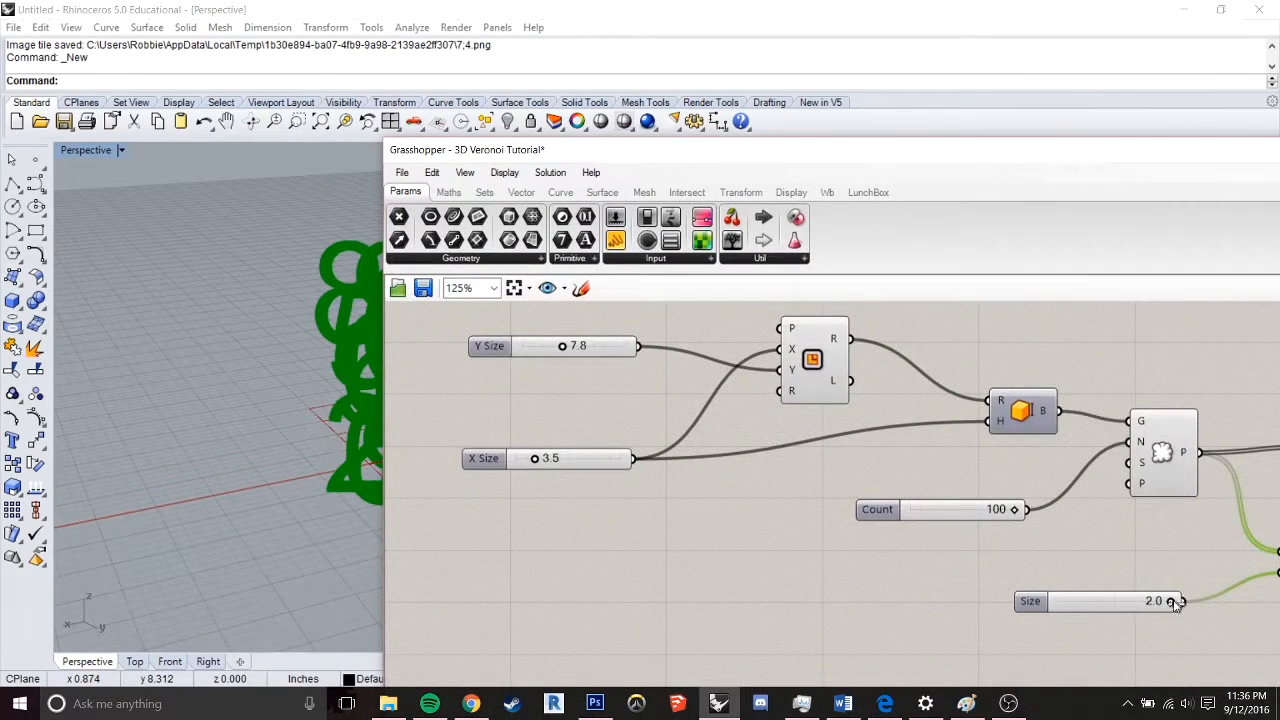
{"action": "left_click_drag", "start_coordinate": [1174, 602], "coordinate": [1097, 608]}
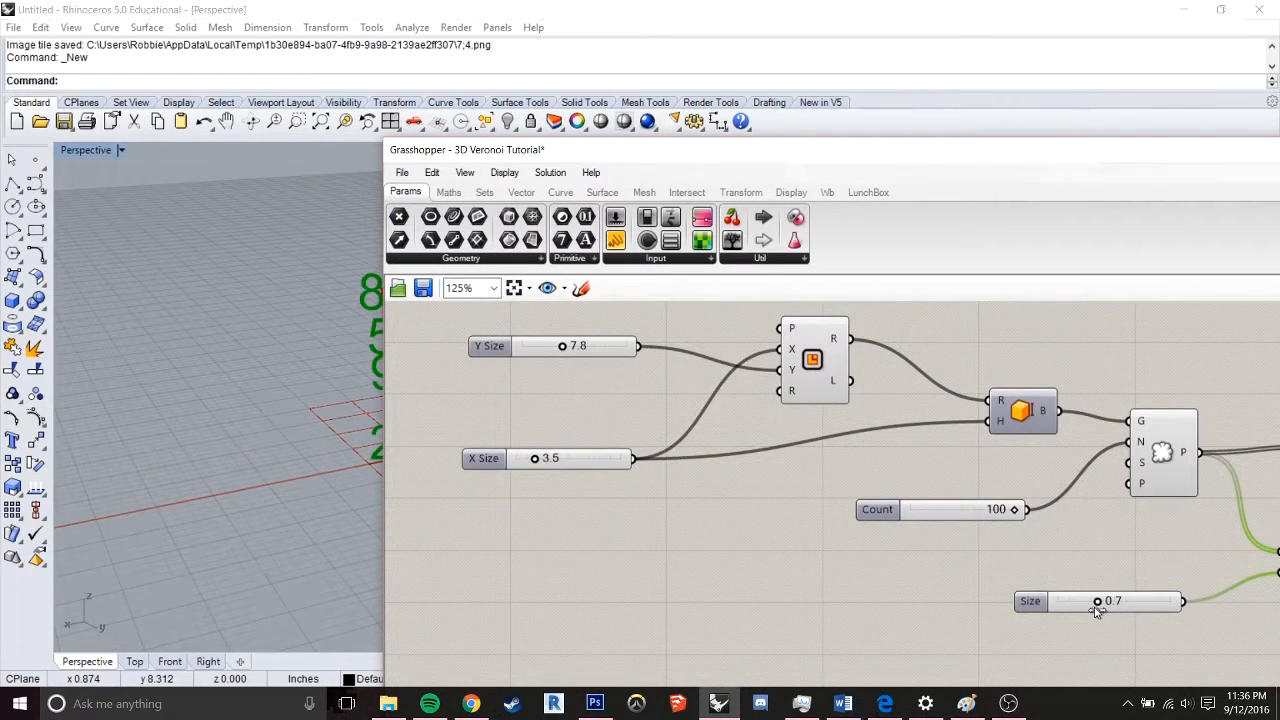
{"action": "left_click_drag", "start_coordinate": [748, 157], "coordinate": [987, 137]}
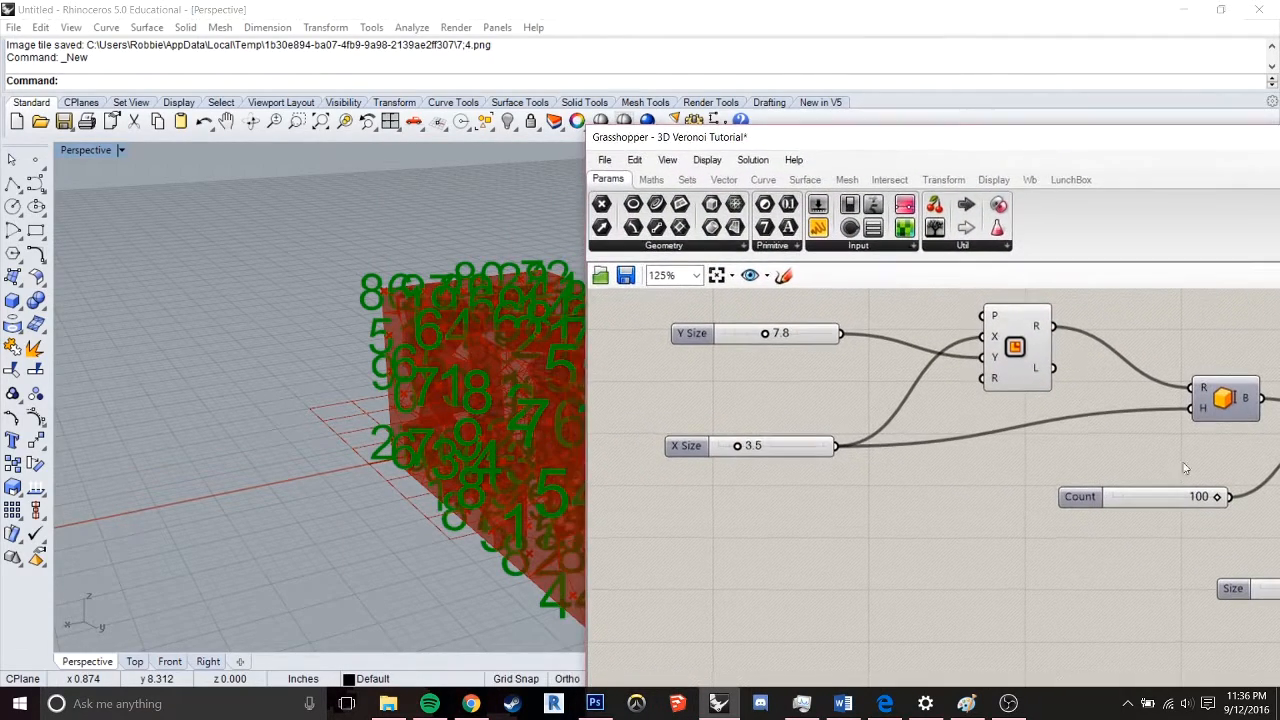
{"action": "left_click_drag", "start_coordinate": [1239, 595], "coordinate": [1183, 584]}
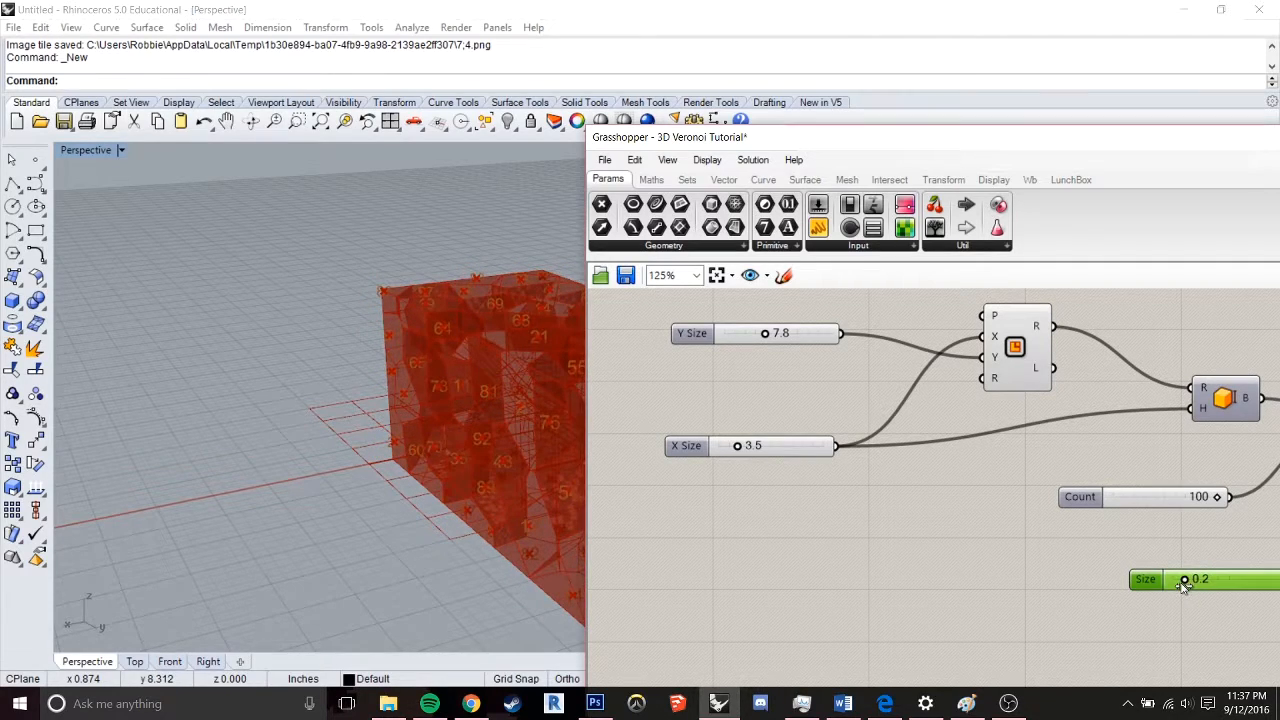
{"action": "left_click_drag", "start_coordinate": [768, 137], "coordinate": [1152, 200]}
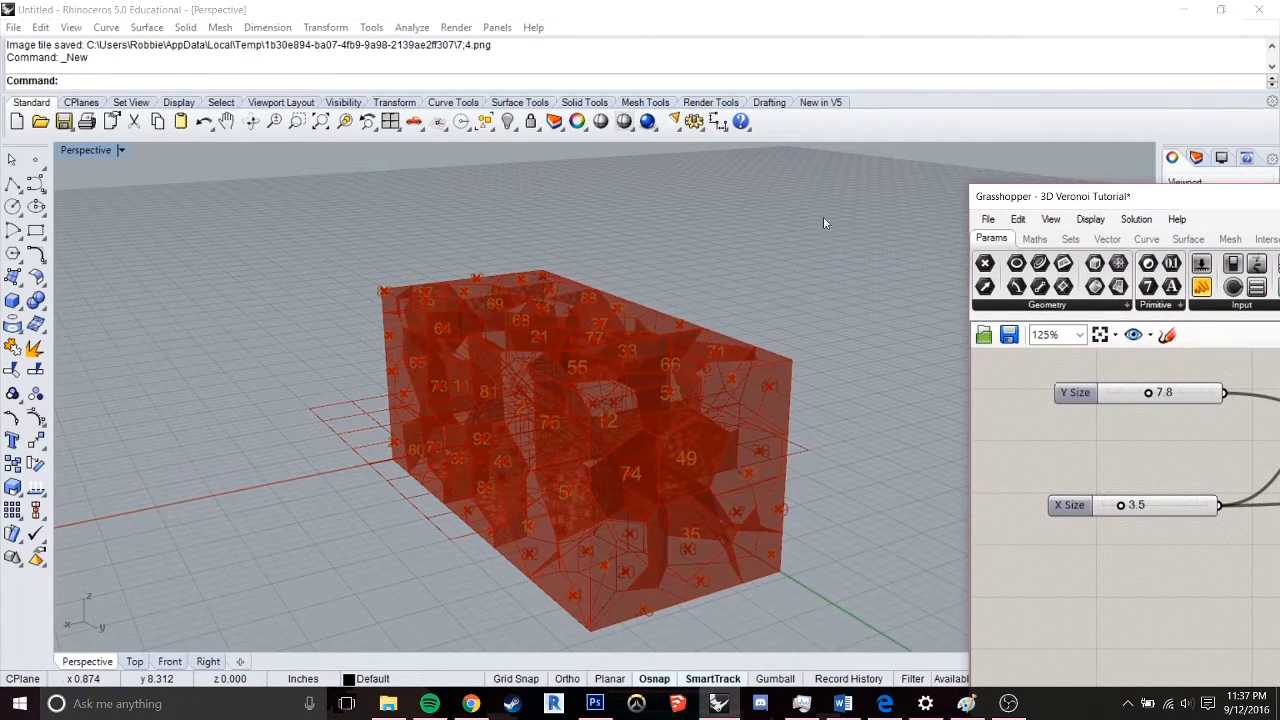
{"action": "scroll", "coordinate": [534, 400], "scroll_direction": "up", "scroll_amount": 8}
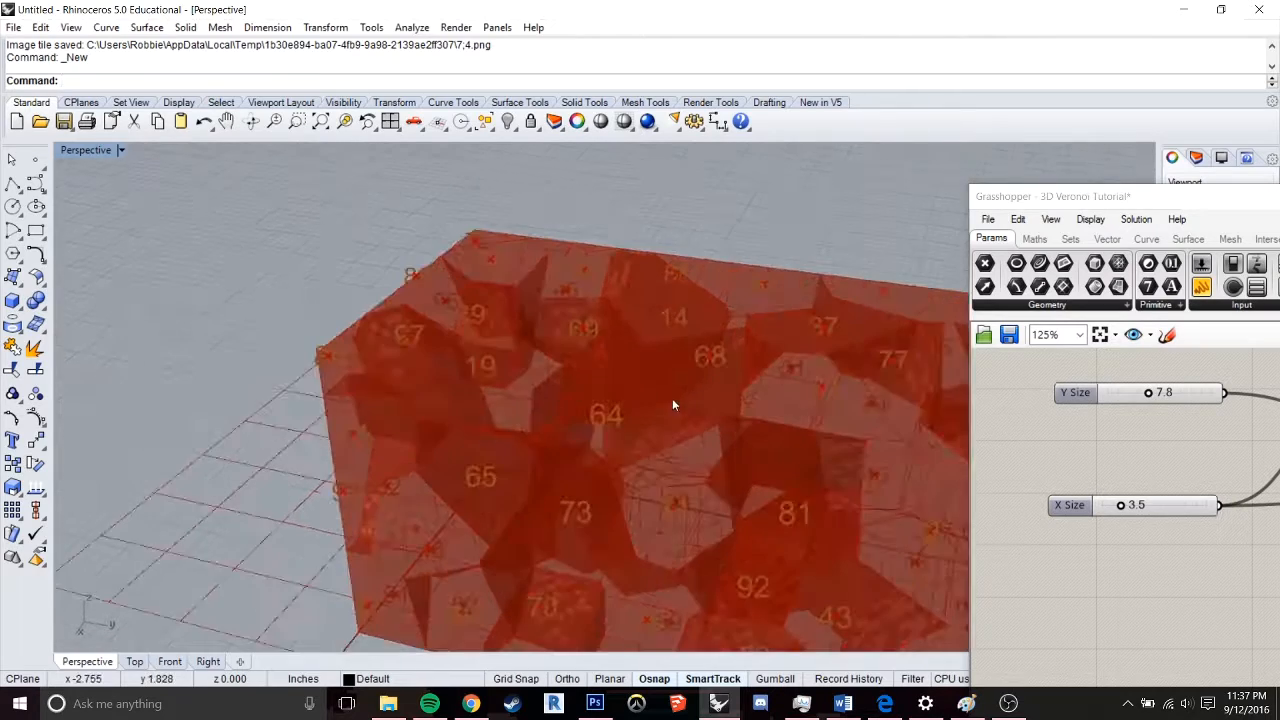
{"action": "right_click_drag", "start_coordinate": [620, 354], "coordinate": [560, 397]}
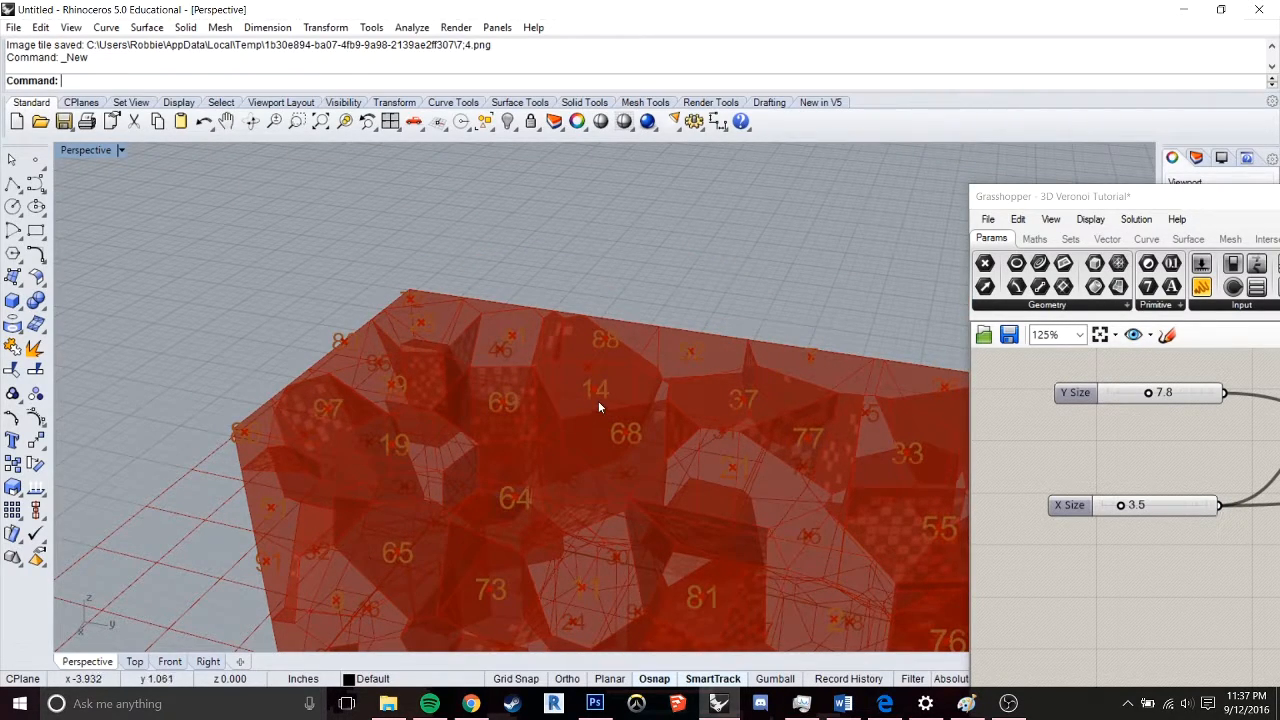
Add a Sort Points component to the canvas near Point List
{"action": "left_click_drag", "start_coordinate": [1082, 211], "coordinate": [332, 137]}
{"action": "right_click_drag", "start_coordinate": [1055, 505], "coordinate": [831, 485]}
{"action": "double_click", "coordinate": [908, 596]}
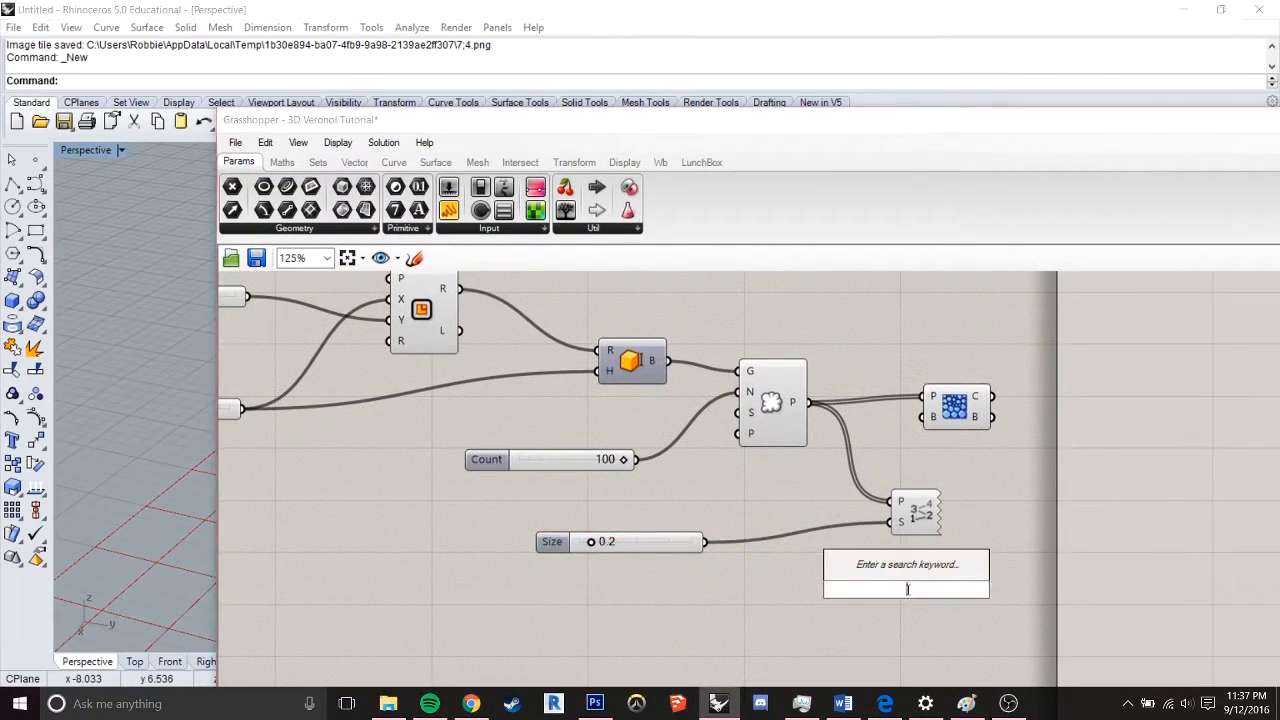
{"action": "type", "text": "poin"}
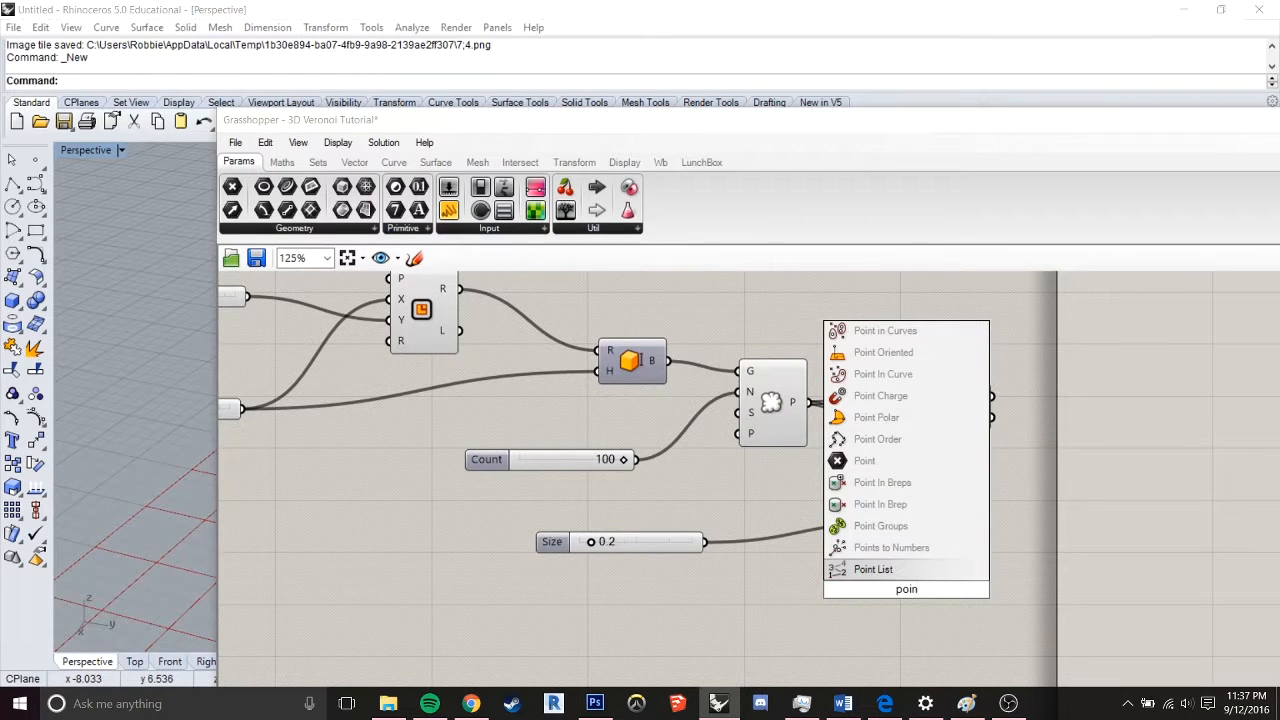
{"action": "key", "text": "BackSpace"}
{"action": "key", "text": "BackSpace"}
{"action": "key", "text": "BackSpace"}
{"action": "key", "text": "BackSpace"}
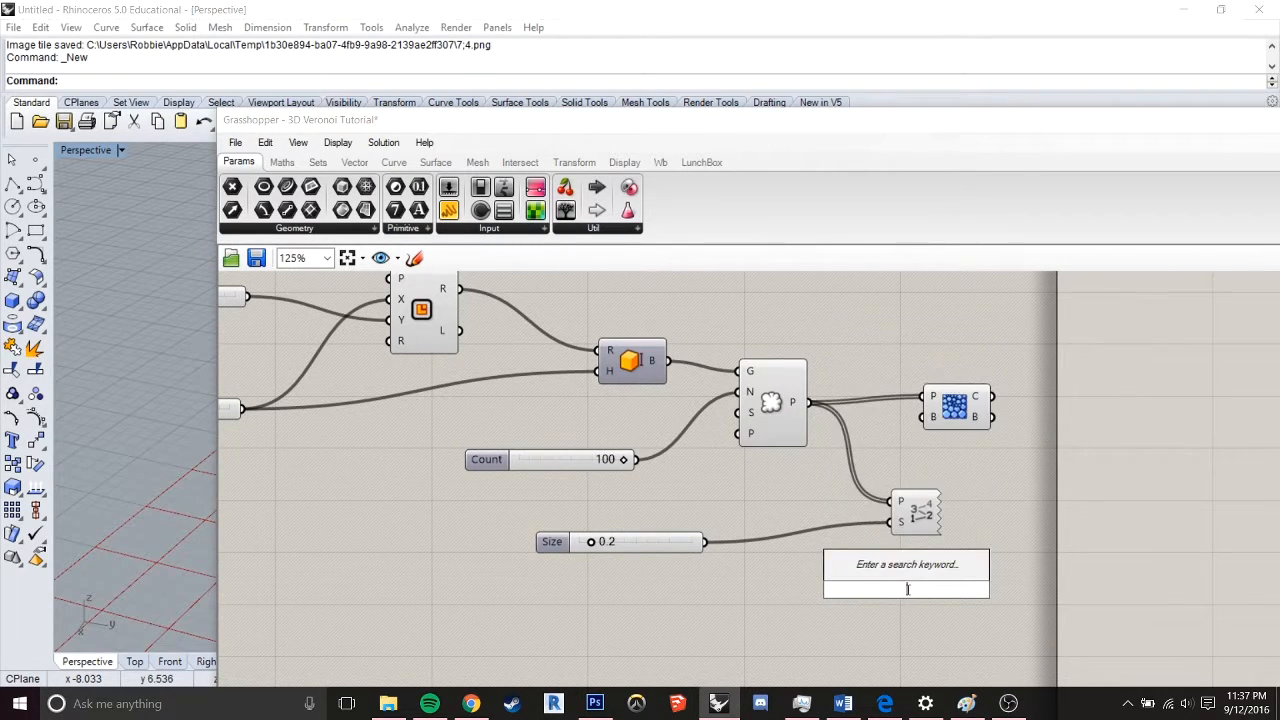
{"action": "type", "text": "sort"}
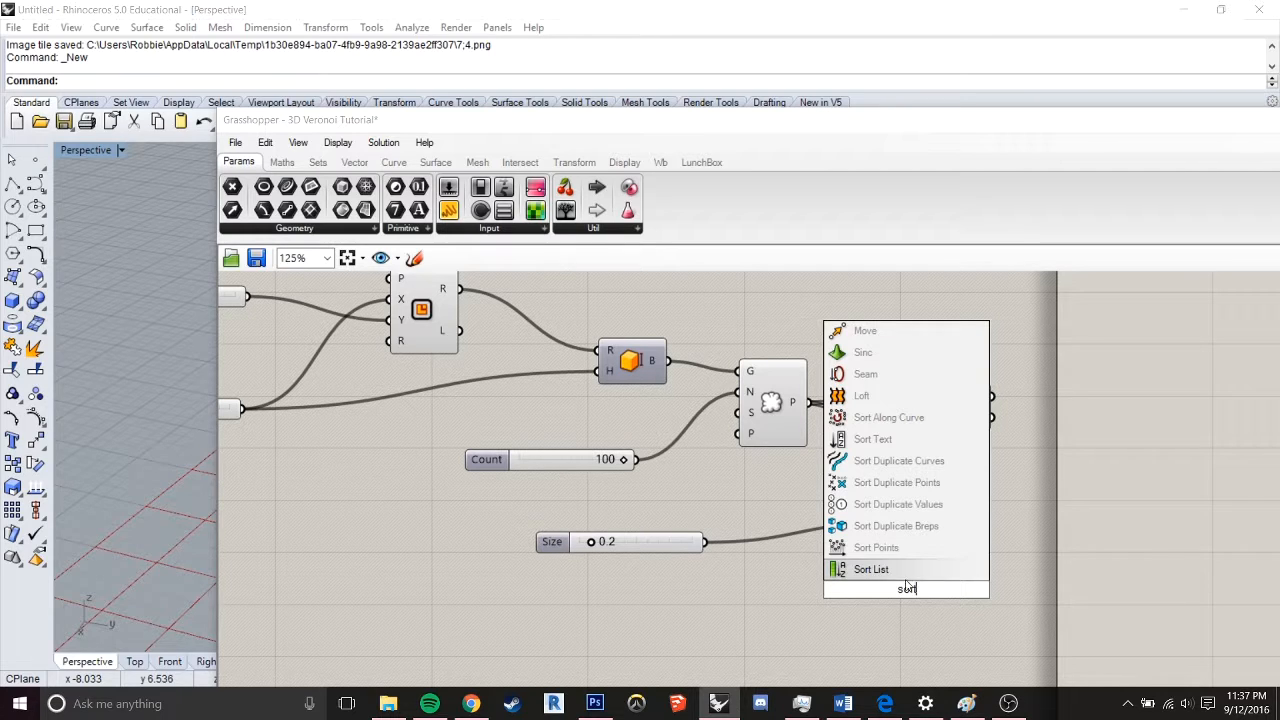
{"action": "left_click", "coordinate": [876, 547]}
{"action": "right_click_drag", "start_coordinate": [909, 599], "coordinate": [876, 571]}
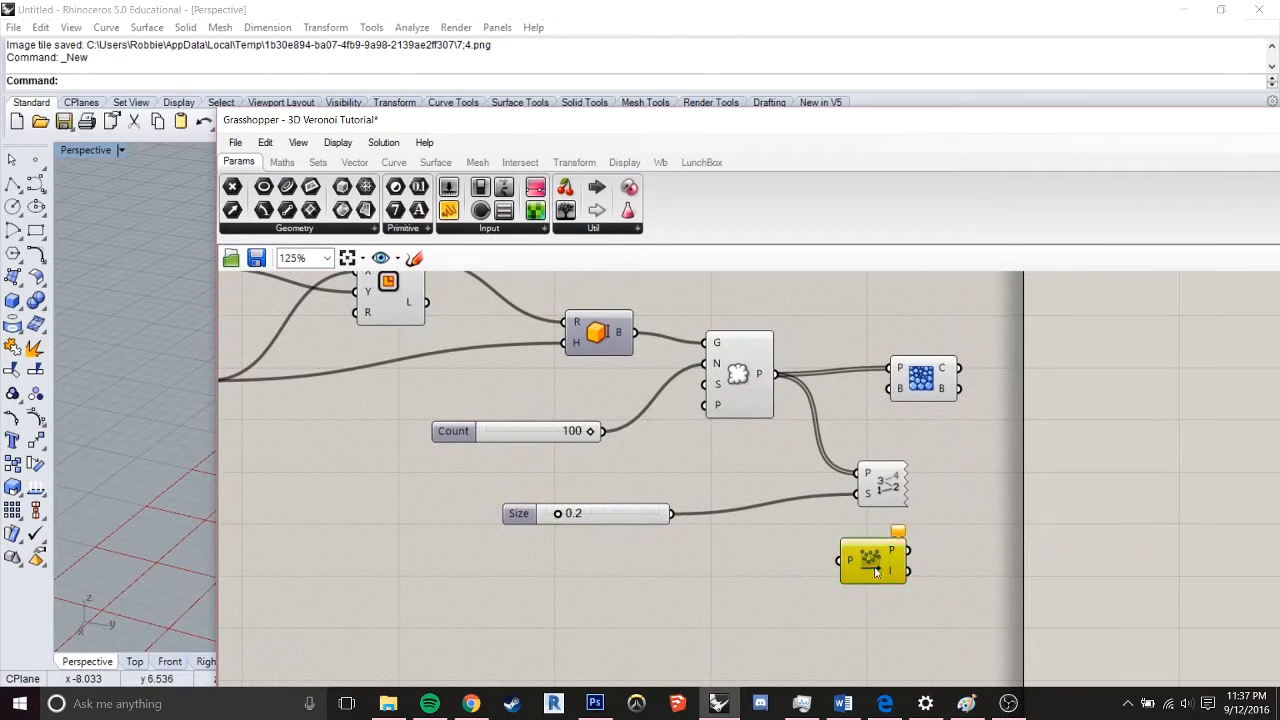
{"action": "left_click_drag", "start_coordinate": [876, 571], "coordinate": [868, 448]}
Make room before Voronoi 3D for Sort Points and wire Populate Geometry's P output into its P input
{"action": "left_click_drag", "start_coordinate": [923, 389], "coordinate": [1047, 374]}
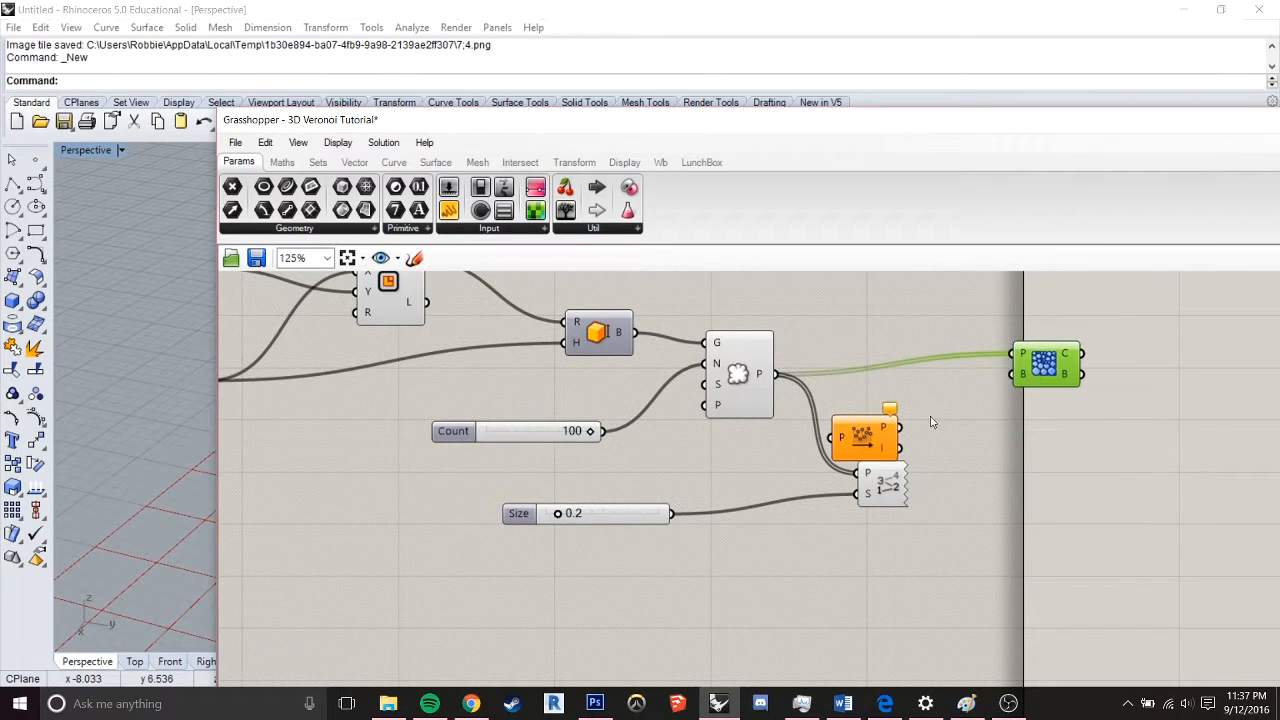
{"action": "left_click_drag", "start_coordinate": [859, 440], "coordinate": [884, 404]}
{"action": "left_click_drag", "start_coordinate": [779, 378], "coordinate": [856, 402]}
Wire Sort Points' P output into the P inputs of Voronoi 3D and Point List, replacing their direct connections to Populate Geometry
{"action": "left_click_drag", "start_coordinate": [893, 498], "coordinate": [954, 530]}
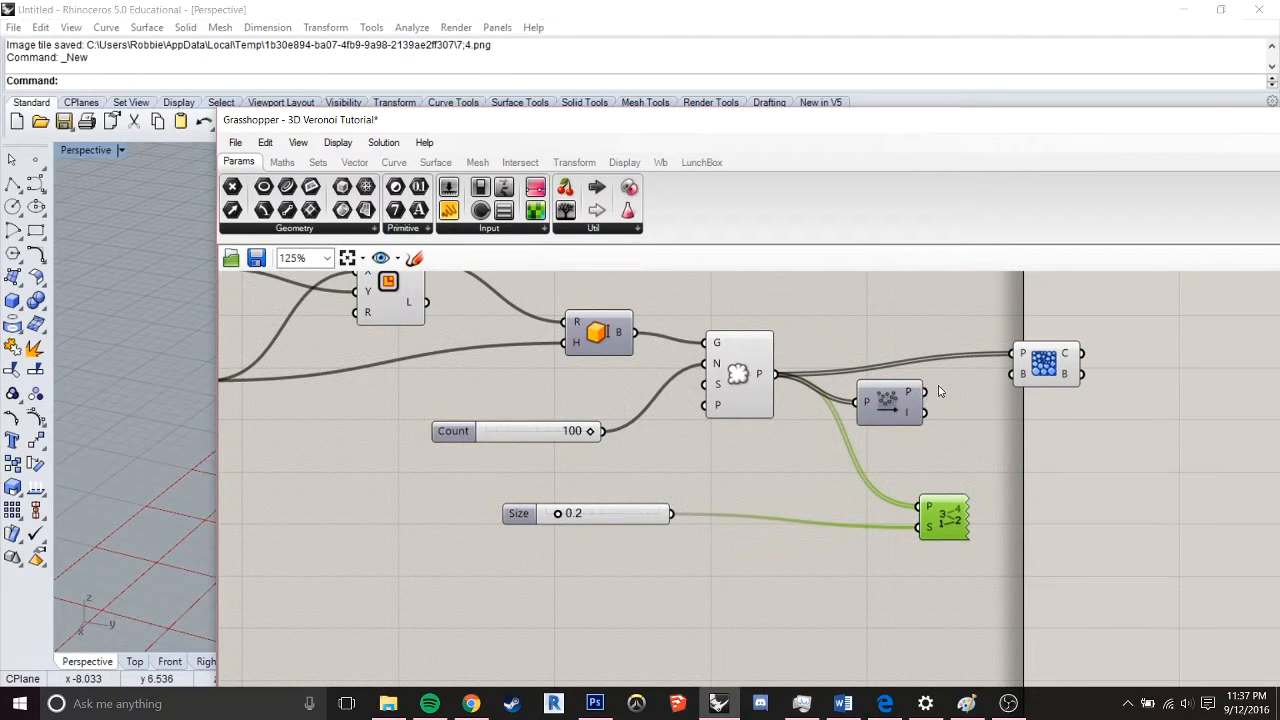
{"action": "left_click_drag", "start_coordinate": [928, 398], "coordinate": [1010, 358]}
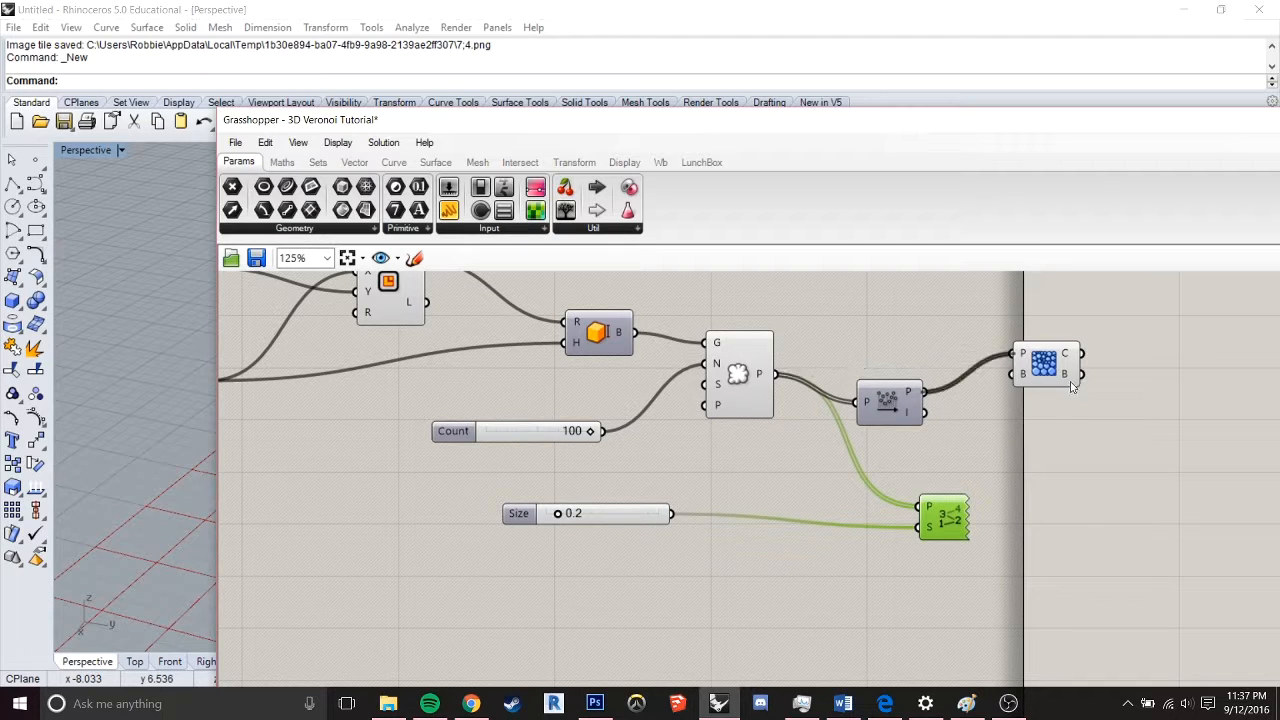
{"action": "left_click_drag", "start_coordinate": [940, 515], "coordinate": [1037, 515]}
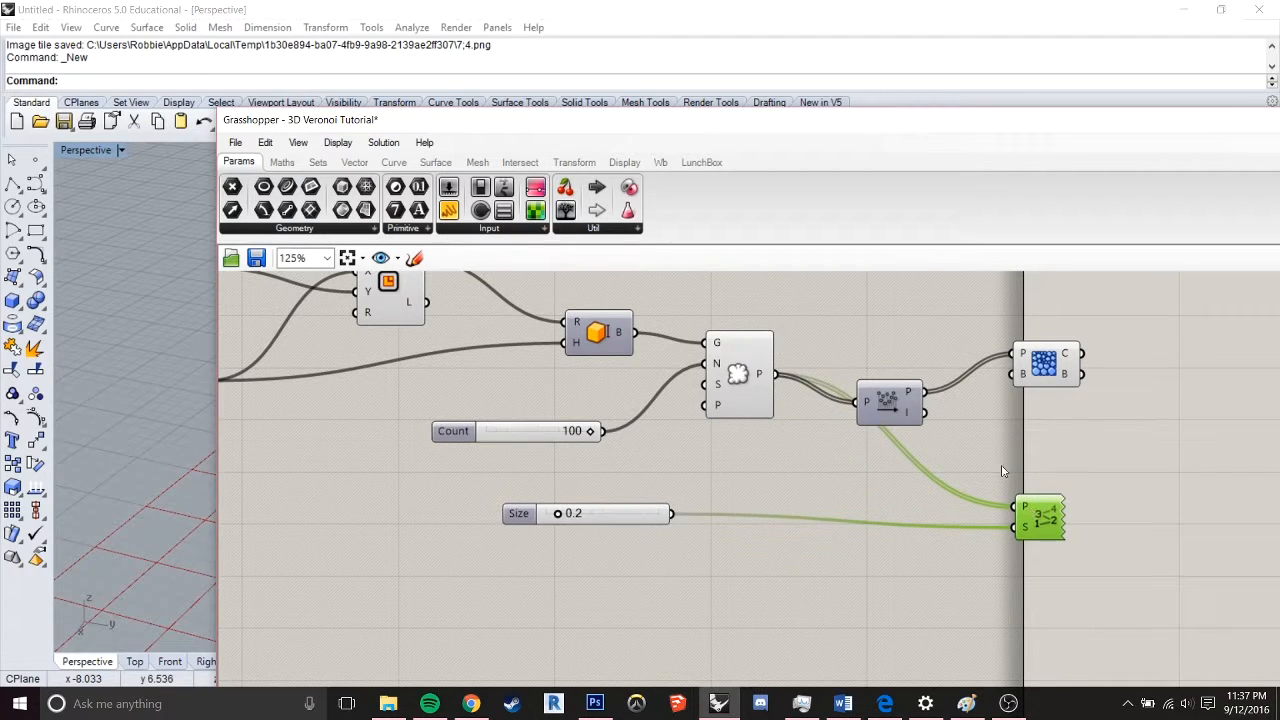
{"action": "left_click_drag", "start_coordinate": [928, 398], "coordinate": [1023, 493]}
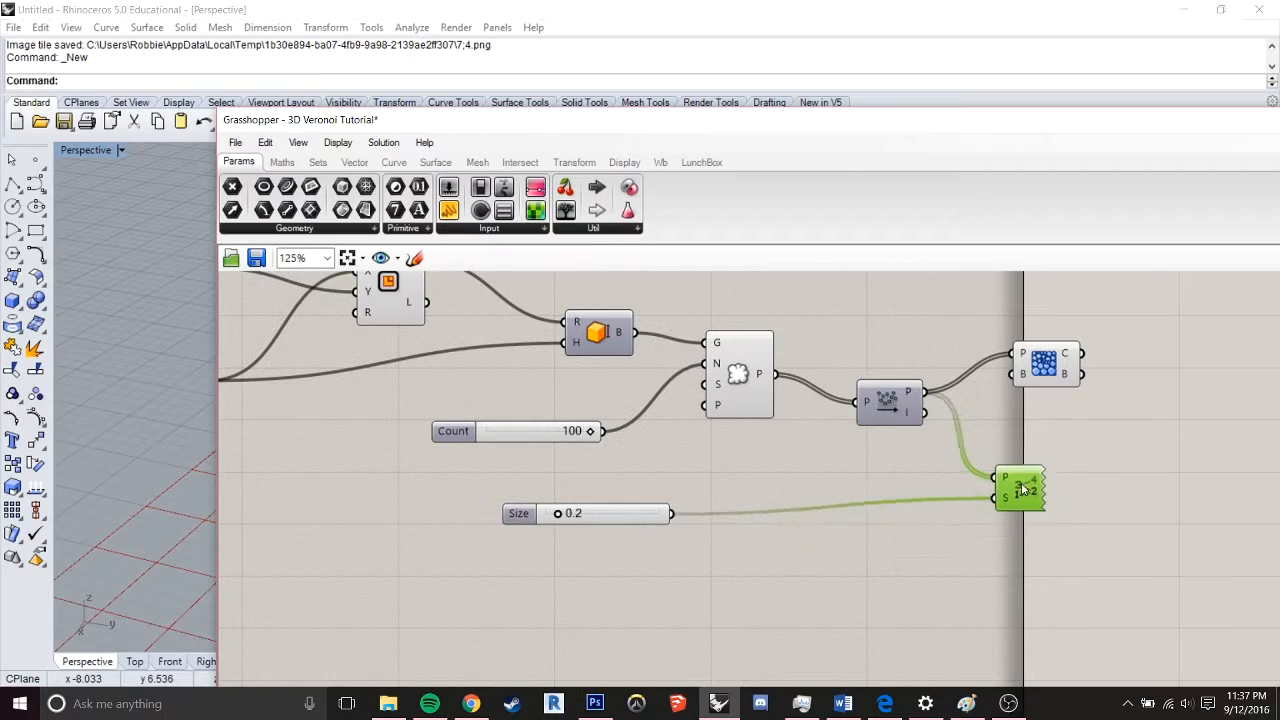
Inspect the sorted point numbers on the Voronoi box from several sides in the Rhino viewport
{"action": "left_click_drag", "start_coordinate": [810, 134], "coordinate": [1108, 615]}
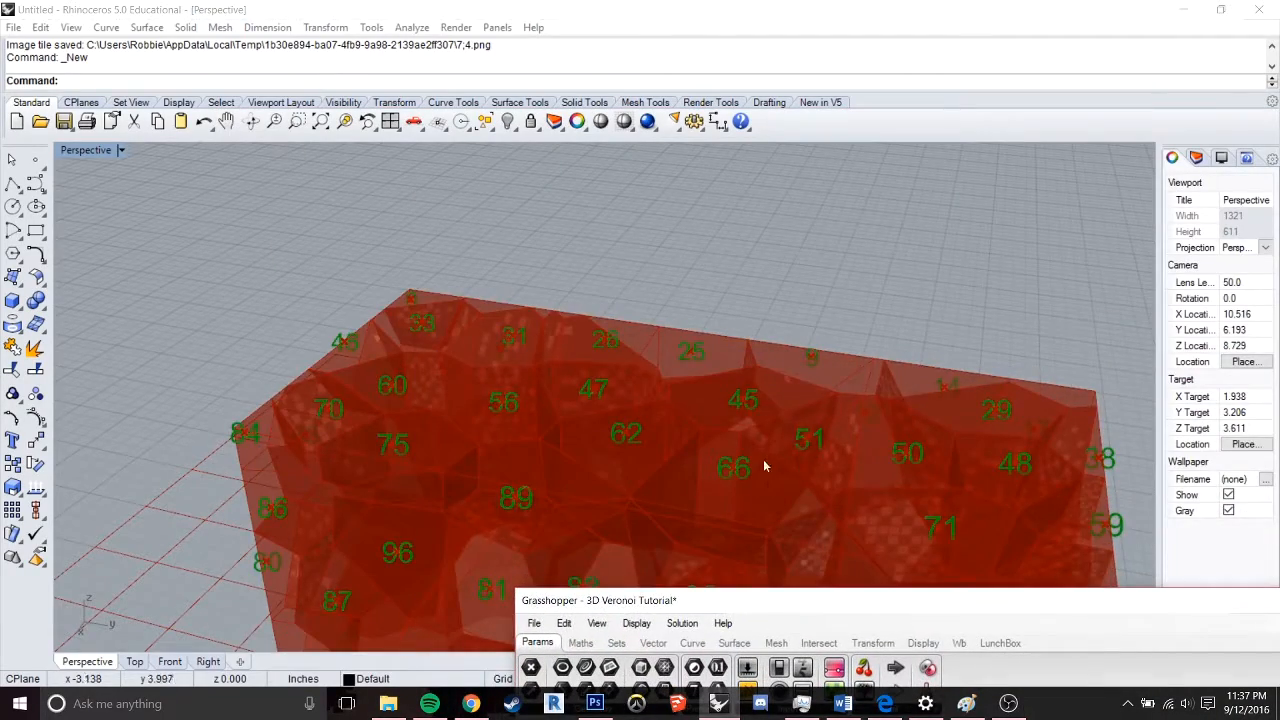
{"action": "right_click_drag", "start_coordinate": [773, 357], "coordinate": [620, 408]}
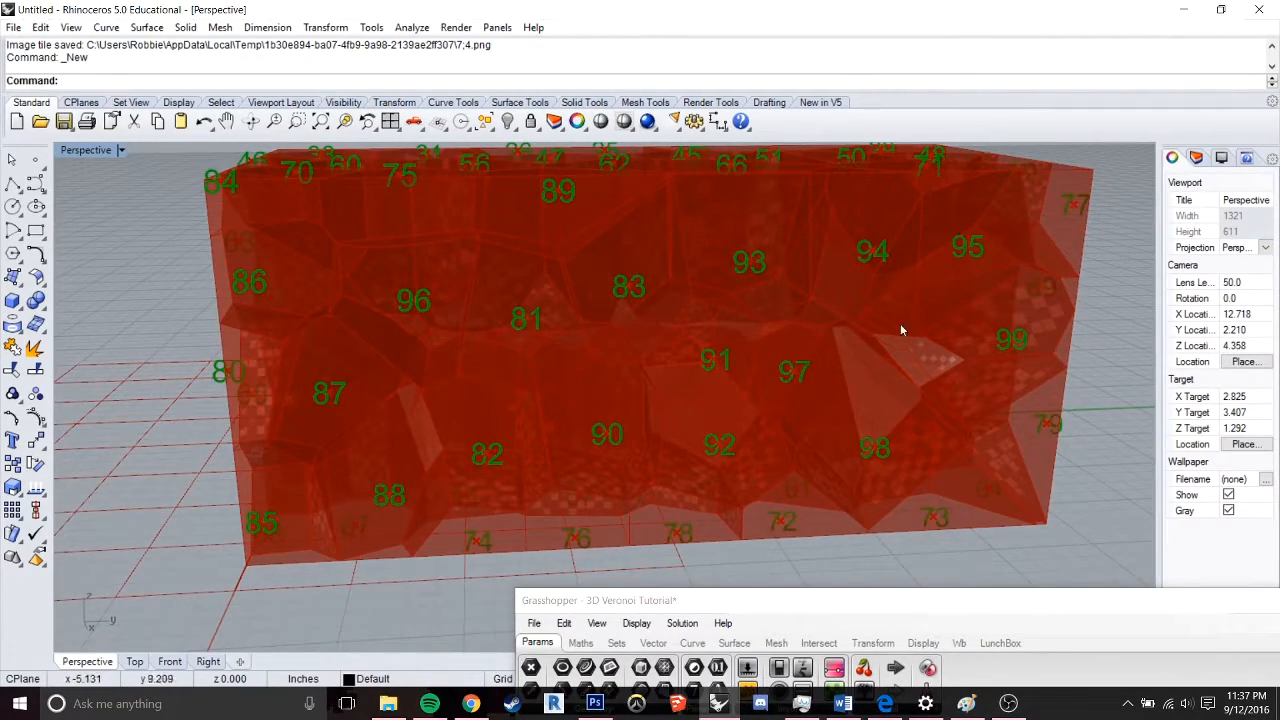
{"action": "right_click_drag", "start_coordinate": [954, 328], "coordinate": [690, 455]}
{"action": "left_click_drag", "start_coordinate": [790, 597], "coordinate": [545, 113]}
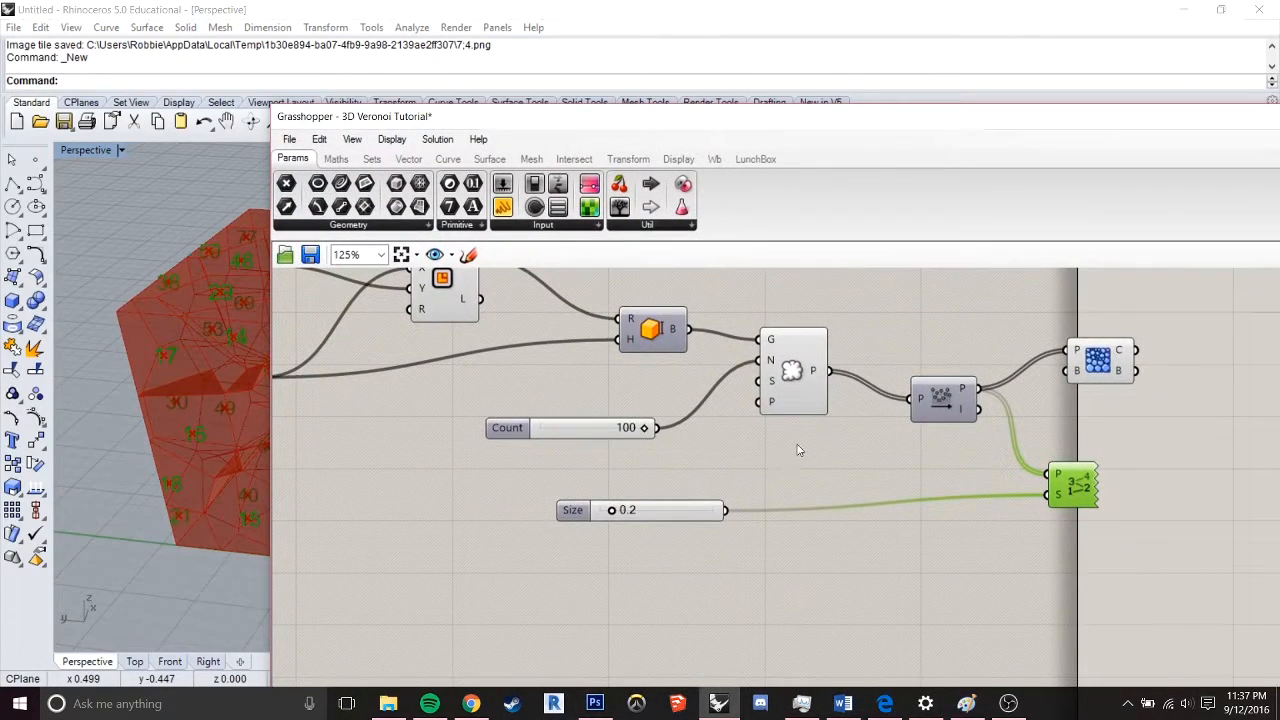
Select Voronoi 3D and examine the data in its Cells (C) output
{"action": "left_click", "coordinate": [1110, 368]}
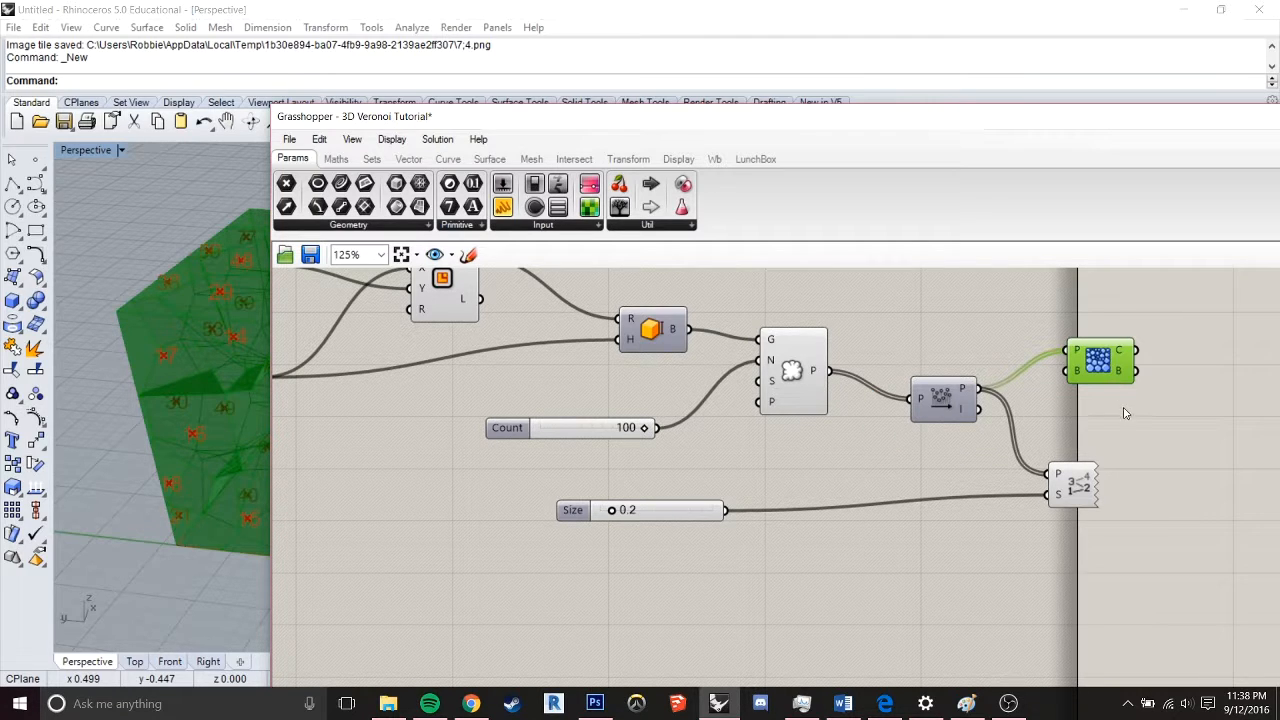
{"action": "right_click_drag", "start_coordinate": [1124, 413], "coordinate": [846, 382]}
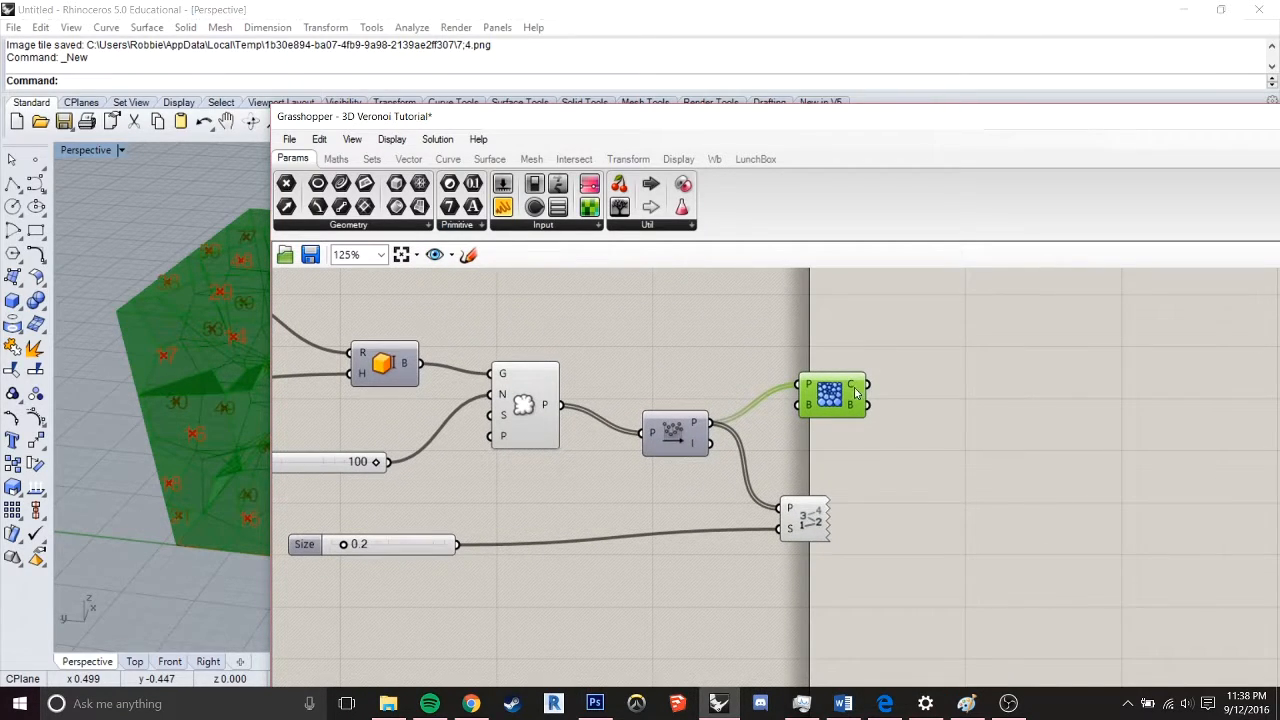
{"action": "mouse_move", "coordinate": [855, 393]}
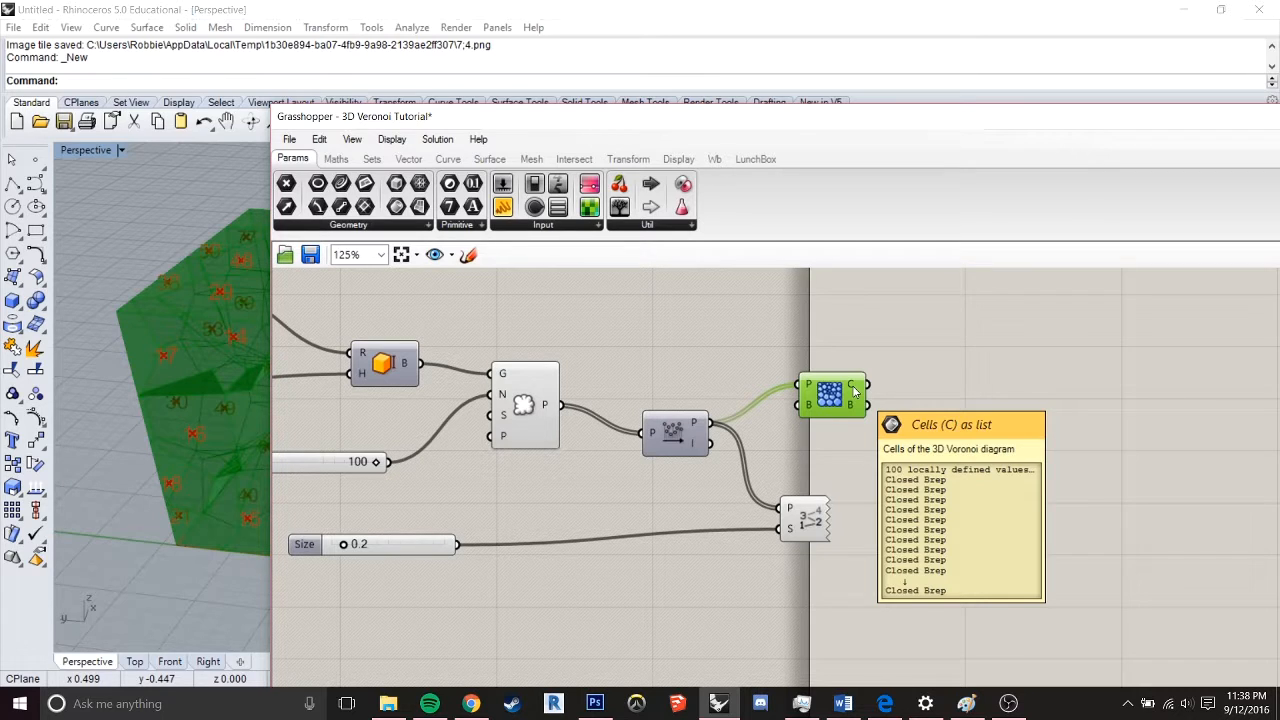
Set the Count slider feeding Populate Geometry to 74
{"action": "right_click_drag", "start_coordinate": [586, 356], "coordinate": [1013, 399]}
{"action": "right_click_drag", "start_coordinate": [767, 376], "coordinate": [867, 380]}
{"action": "left_click_drag", "start_coordinate": [908, 513], "coordinate": [880, 513]}
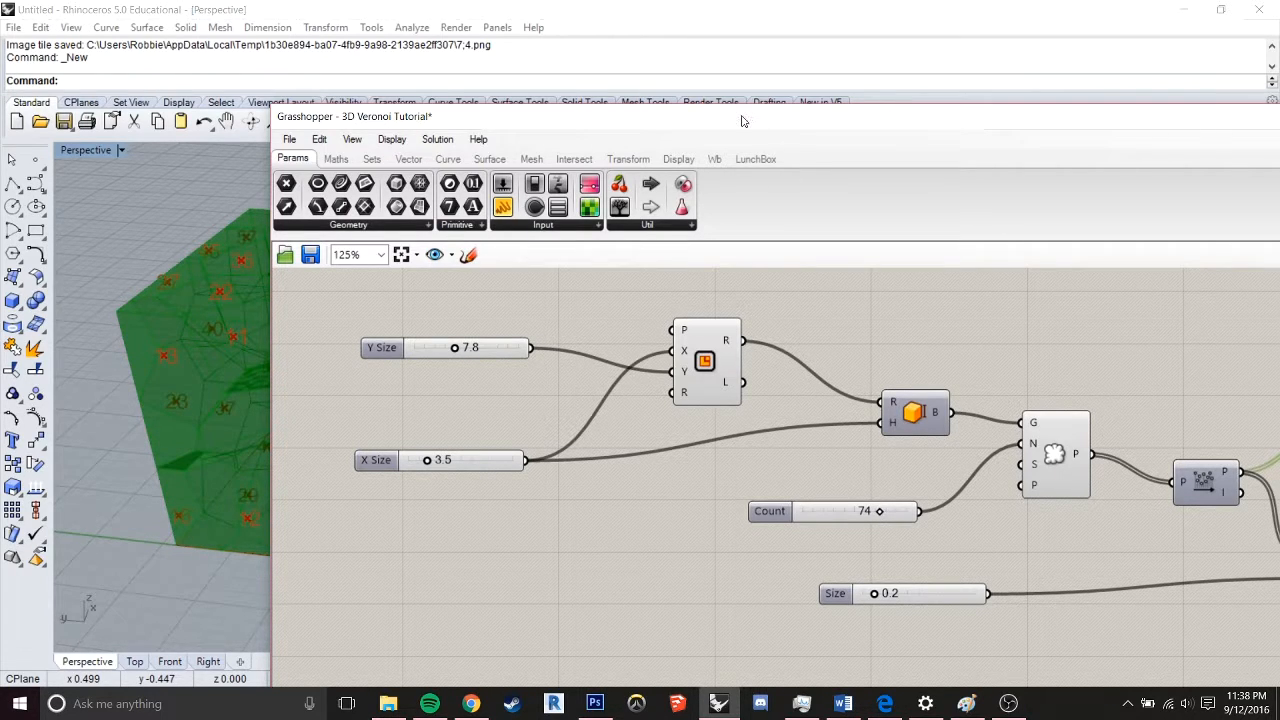
Add a Cull Index component after Voronoi 3D and wire Voronoi's C output into its L input
{"action": "left_click_drag", "start_coordinate": [742, 121], "coordinate": [630, 116]}
{"action": "scroll", "coordinate": [908, 422], "scroll_direction": "down", "scroll_amount": 2}
{"action": "right_click_drag", "start_coordinate": [1008, 427], "coordinate": [754, 386]}
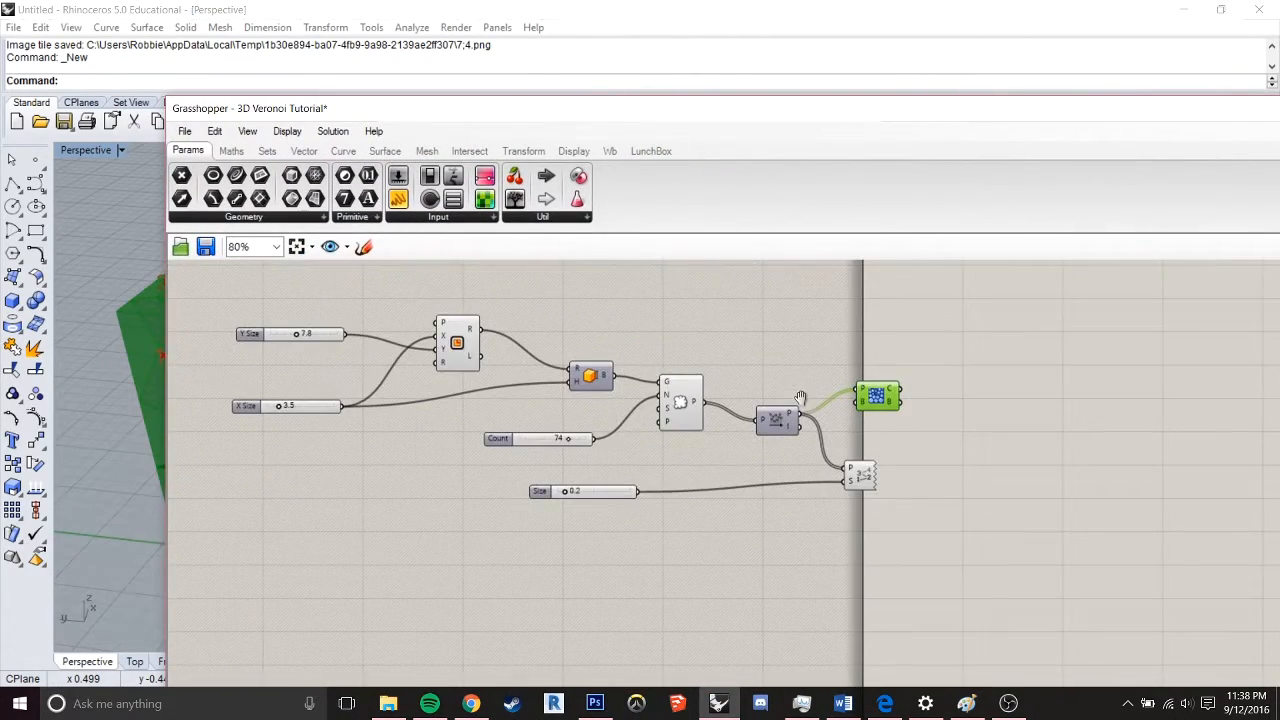
{"action": "scroll", "coordinate": [894, 413], "scroll_direction": "up", "scroll_amount": 1}
{"action": "scroll", "coordinate": [908, 420], "scroll_direction": "up", "scroll_amount": 2}
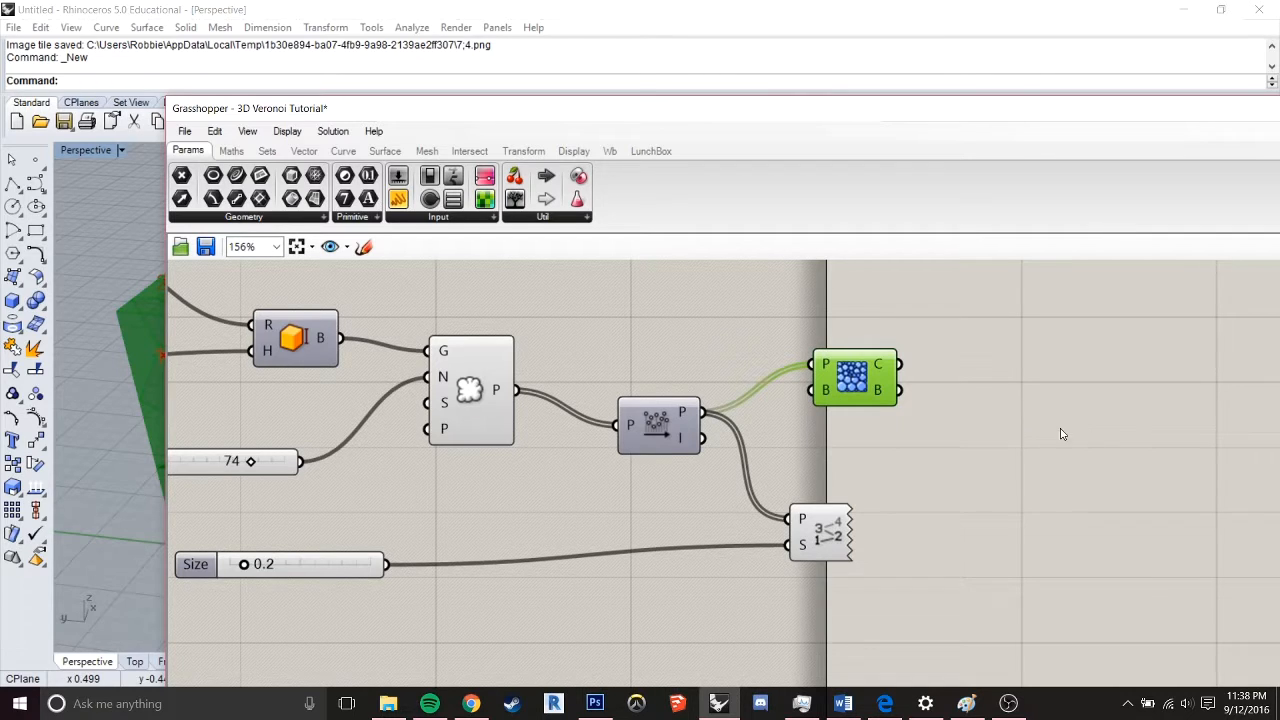
{"action": "double_click", "coordinate": [1020, 422]}
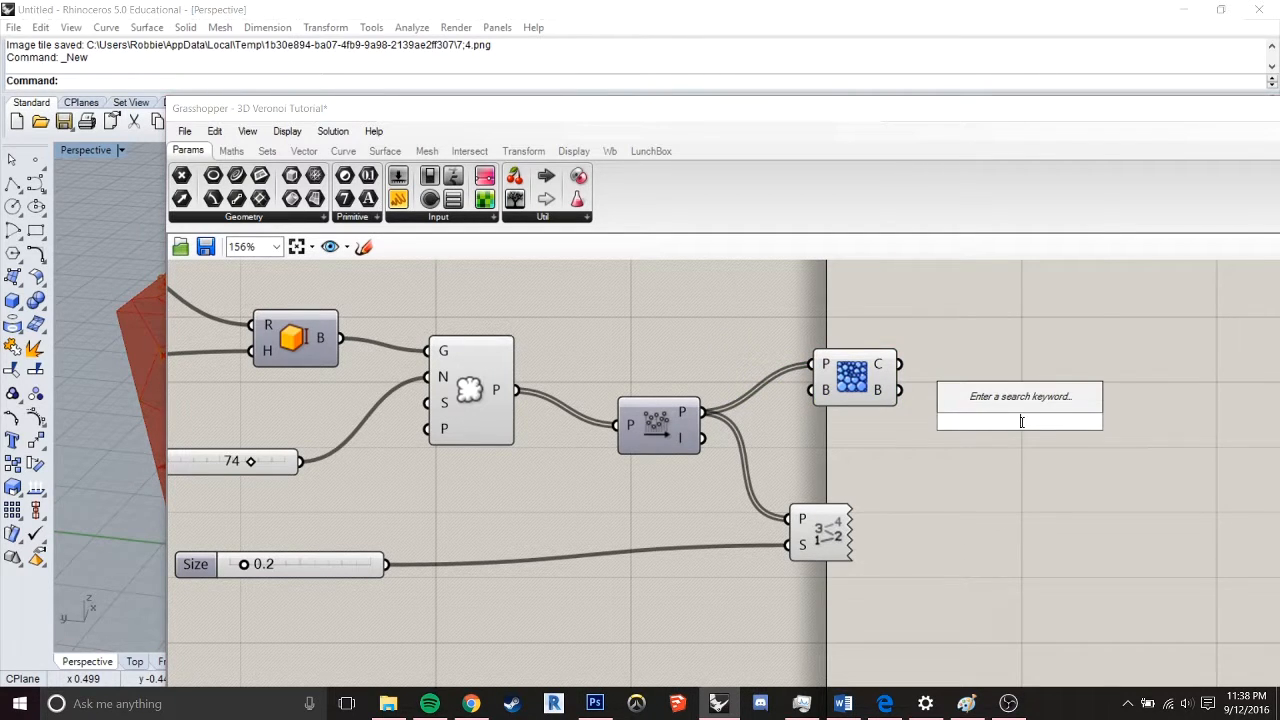
{"action": "type", "text": "cull"}
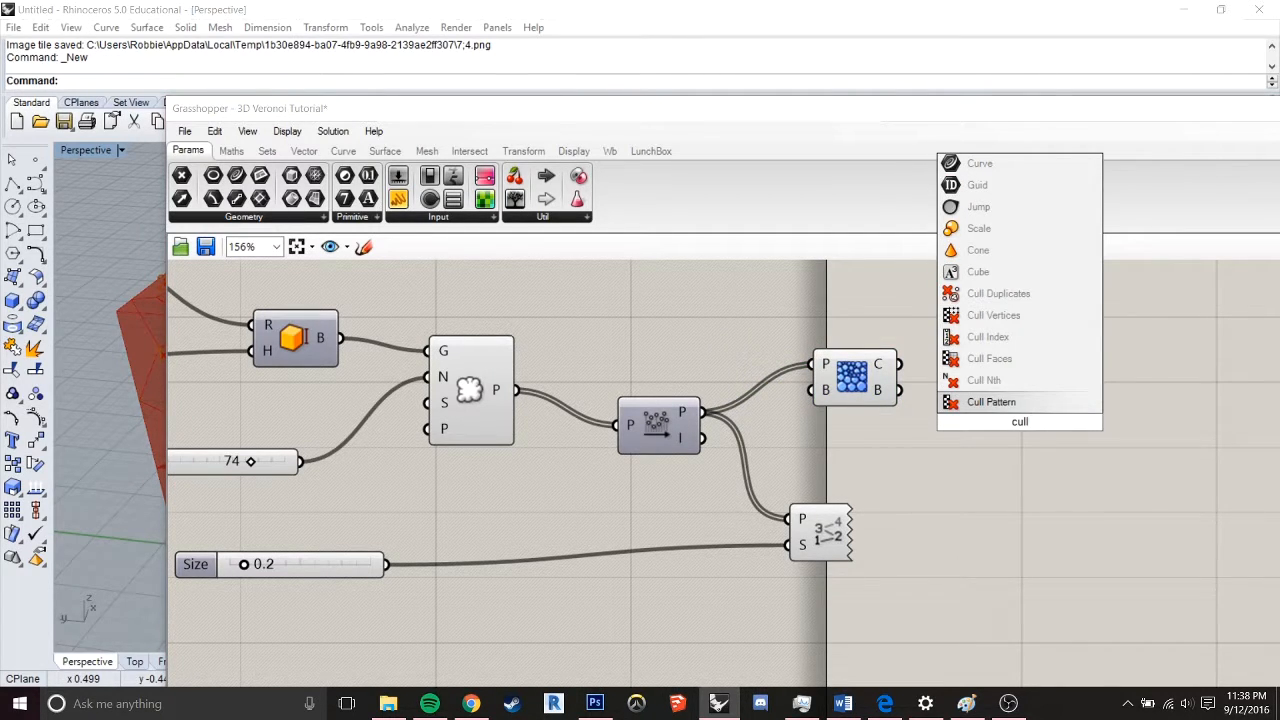
{"action": "type", "text": " list"}
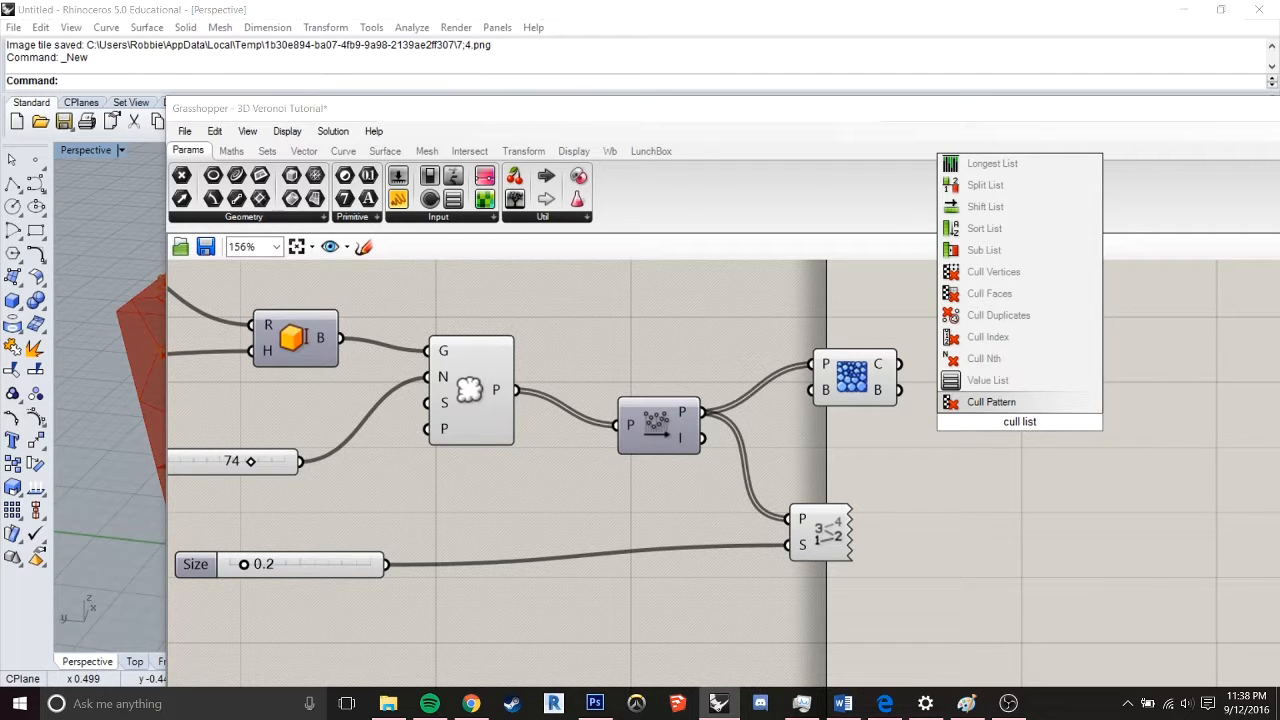
{"action": "left_click", "coordinate": [1001, 344]}
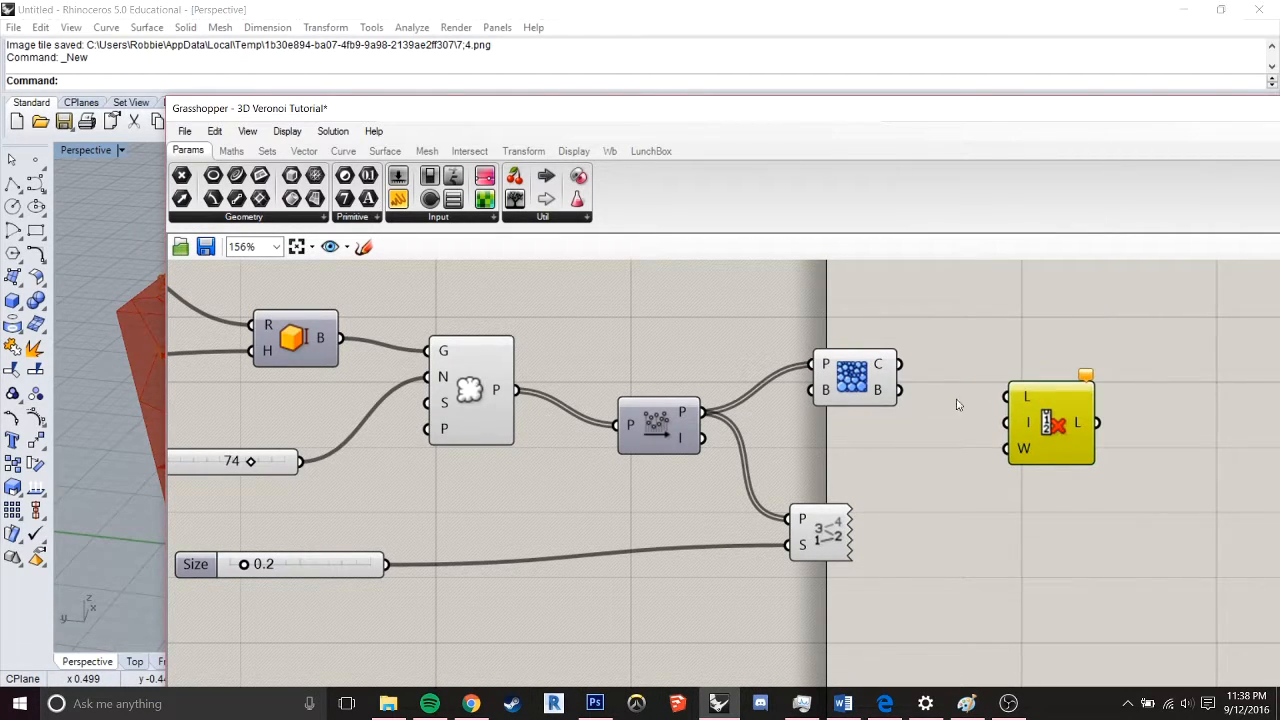
{"action": "left_click_drag", "start_coordinate": [900, 366], "coordinate": [1007, 397]}
Add a Series component and place it below Point List
{"action": "right_click_drag", "start_coordinate": [985, 489], "coordinate": [980, 410]}
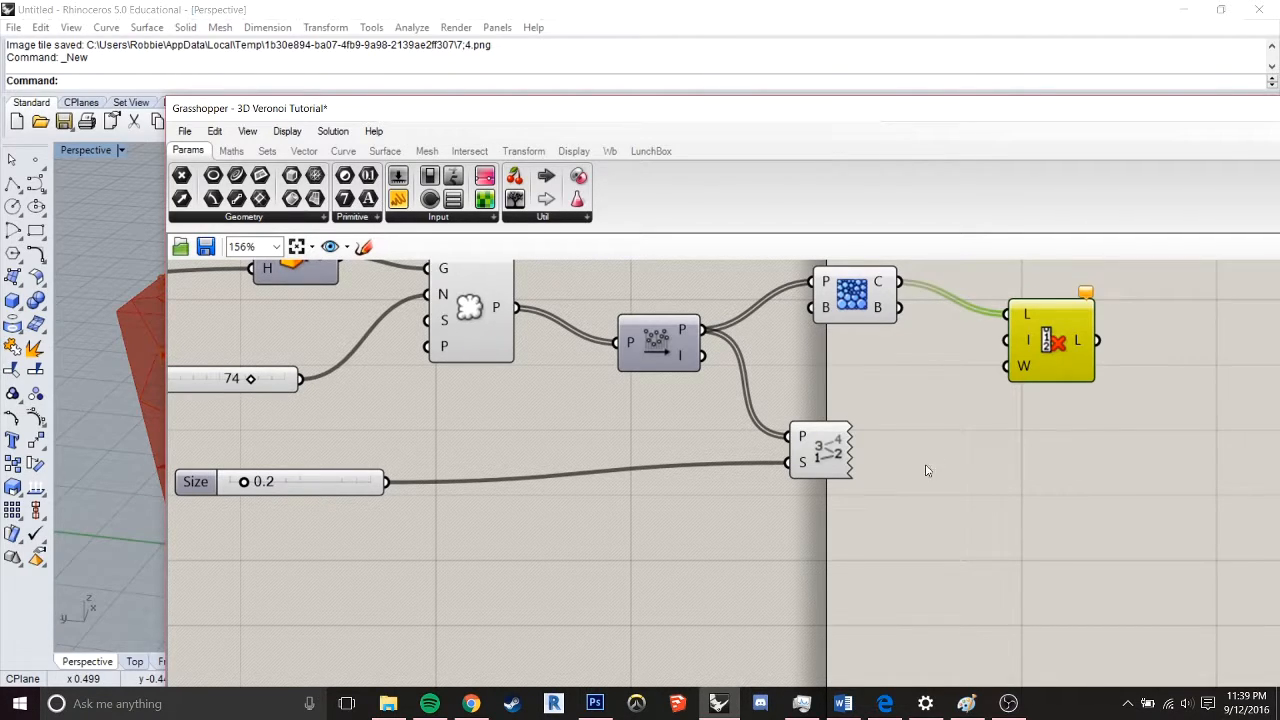
{"action": "scroll", "coordinate": [897, 545], "scroll_direction": "down", "scroll_amount": 3}
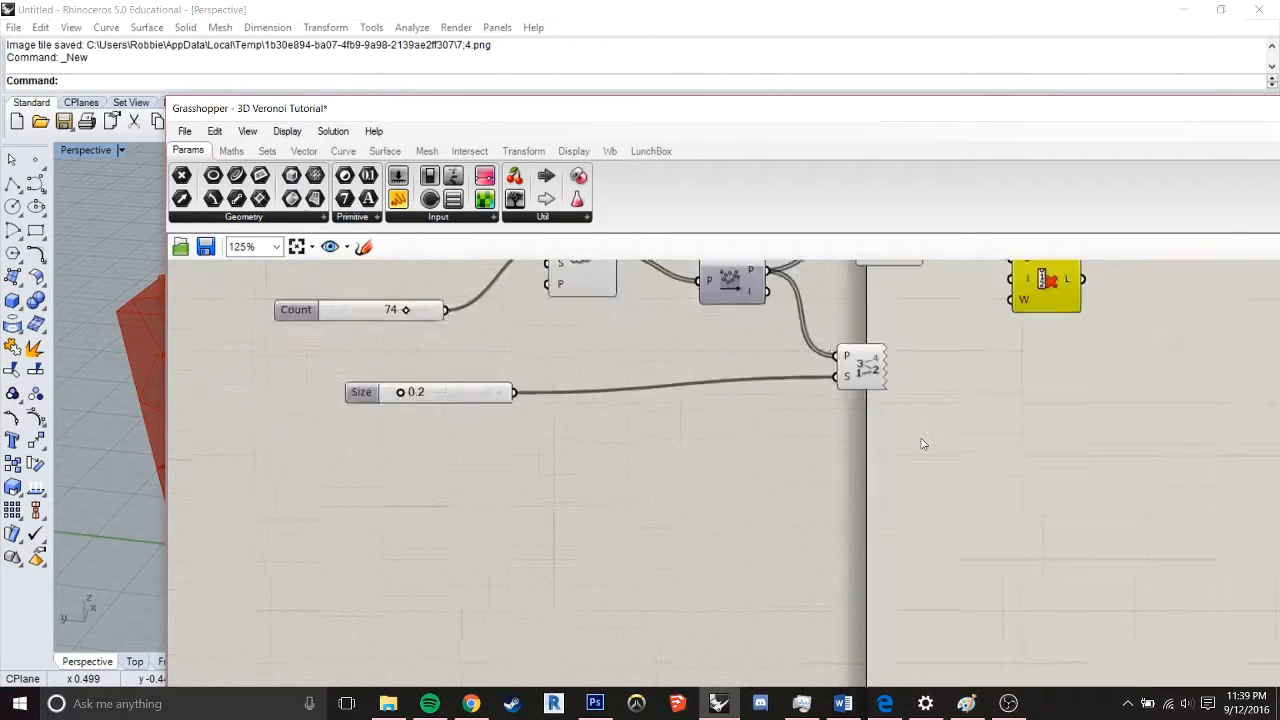
{"action": "double_click", "coordinate": [839, 587]}
{"action": "type", "text": "series"}
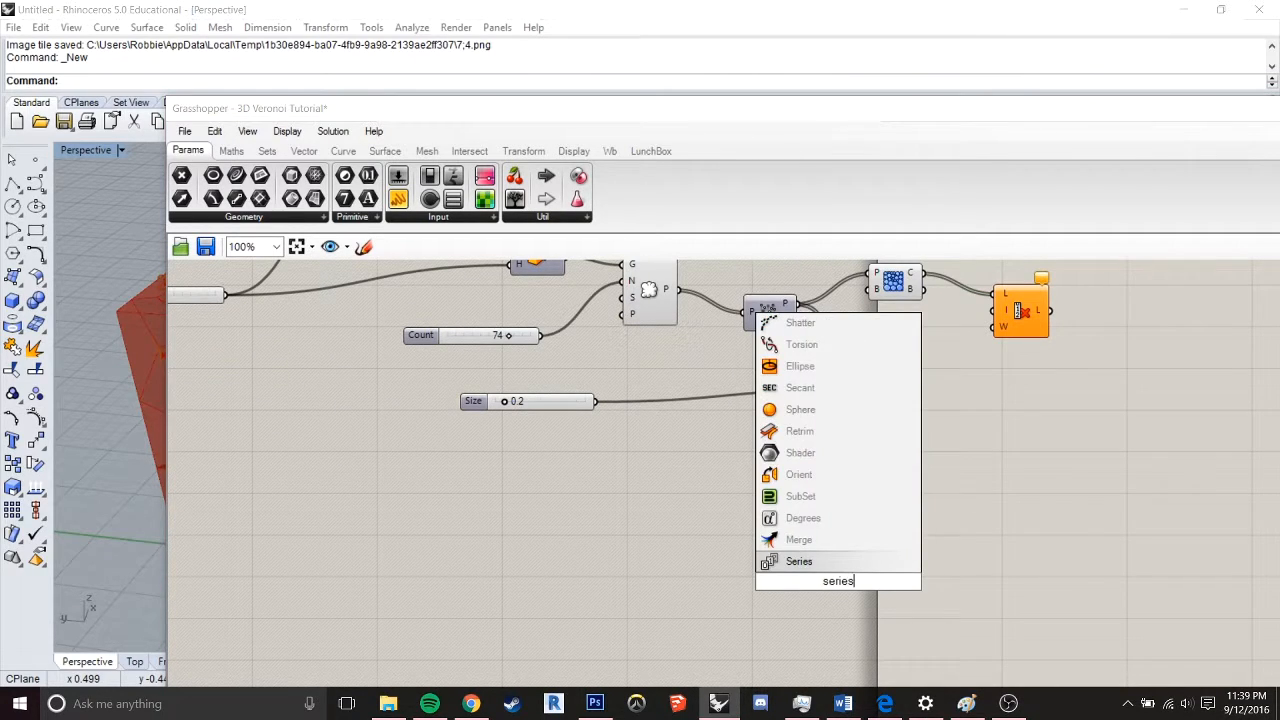
{"action": "key", "text": "Return"}
{"action": "left_click_drag", "start_coordinate": [857, 586], "coordinate": [925, 490]}
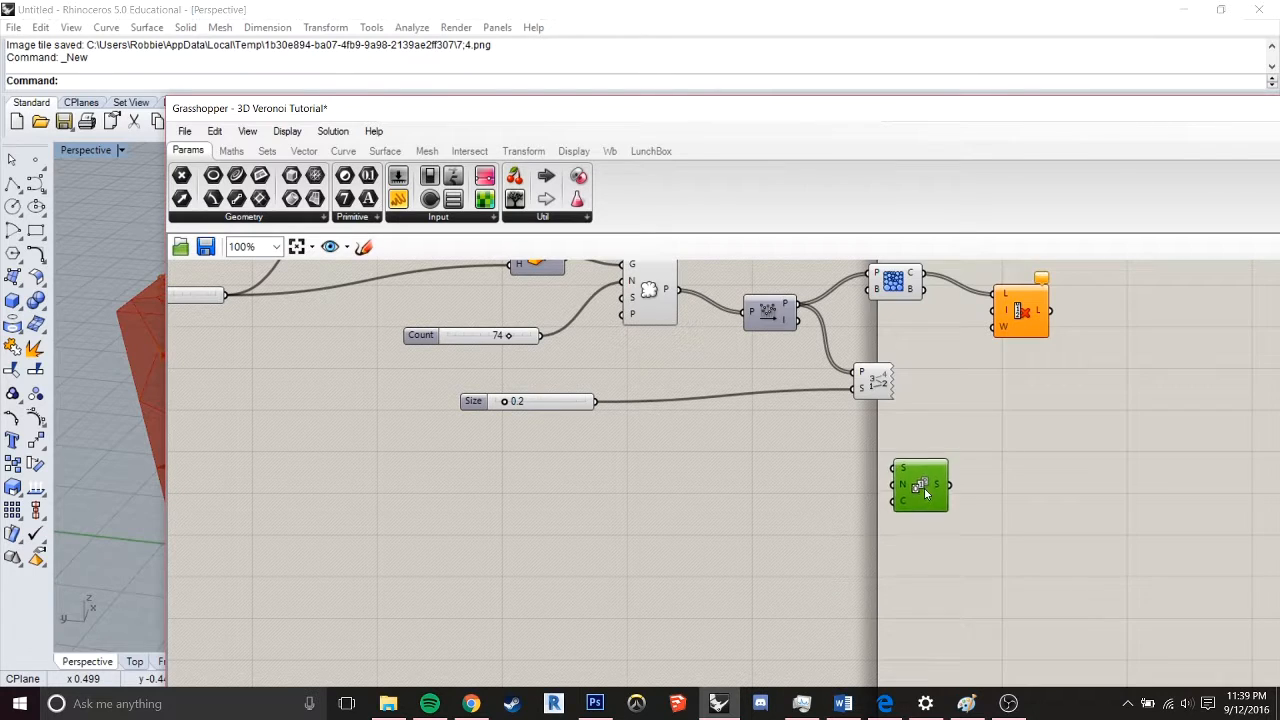
{"action": "scroll", "coordinate": [927, 484], "scroll_direction": "up", "scroll_amount": 3}
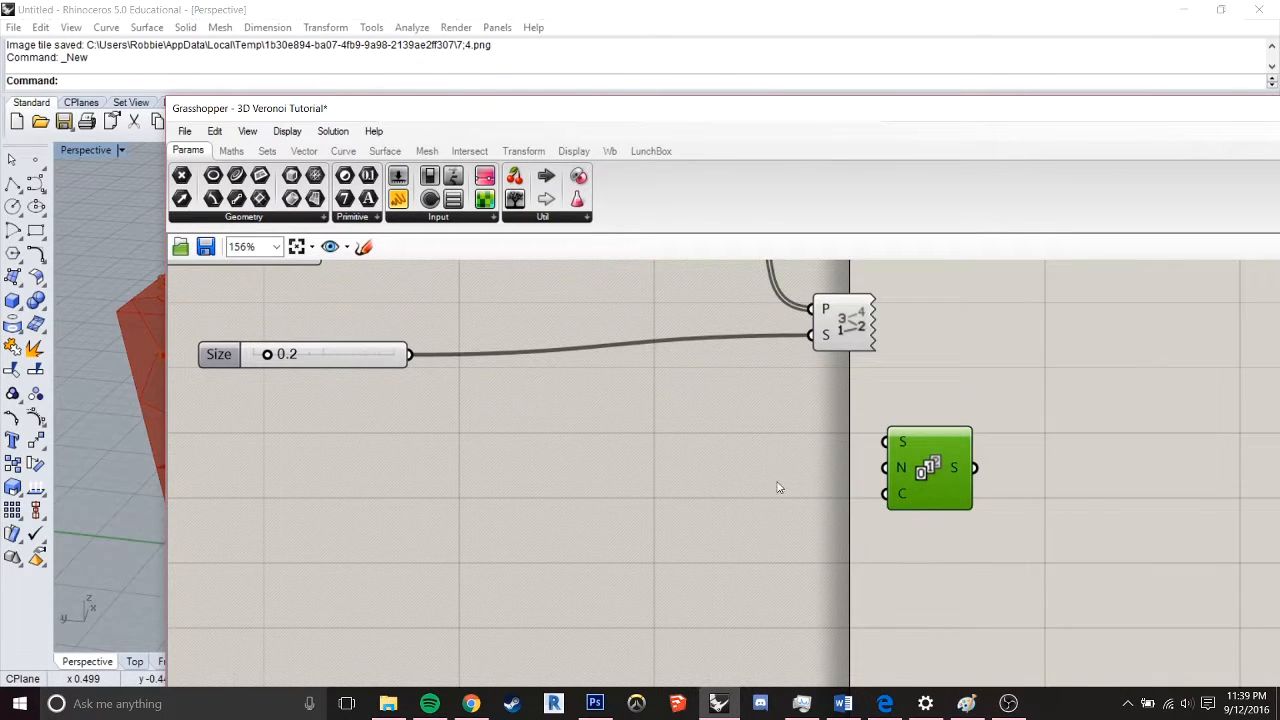
Inspect the numbered Voronoi cells in the Rhino viewport to see which indices could be culled
{"action": "left_click_drag", "start_coordinate": [662, 107], "coordinate": [996, 604]}
{"action": "scroll", "coordinate": [902, 389], "scroll_direction": "down", "scroll_amount": 1}
{"action": "left_click", "coordinate": [745, 370]}
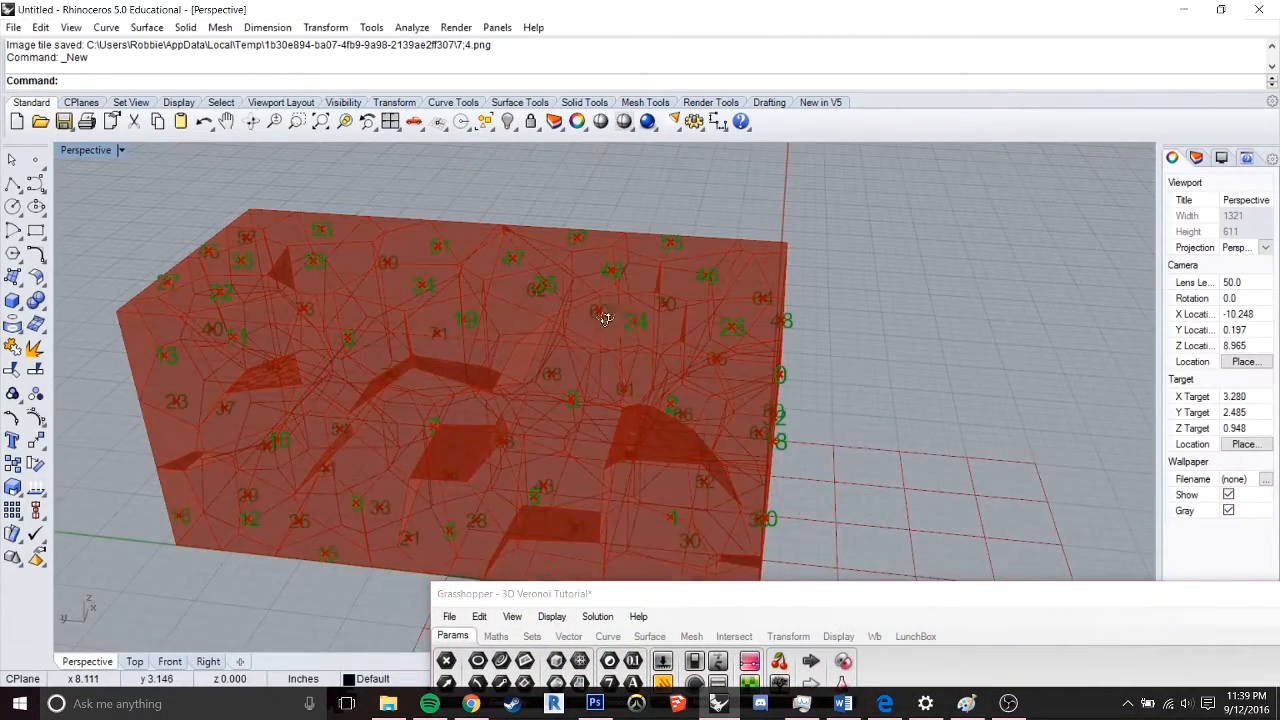
{"action": "right_click_drag", "start_coordinate": [593, 400], "coordinate": [797, 354]}
{"action": "left_click_drag", "start_coordinate": [880, 601], "coordinate": [770, 165]}
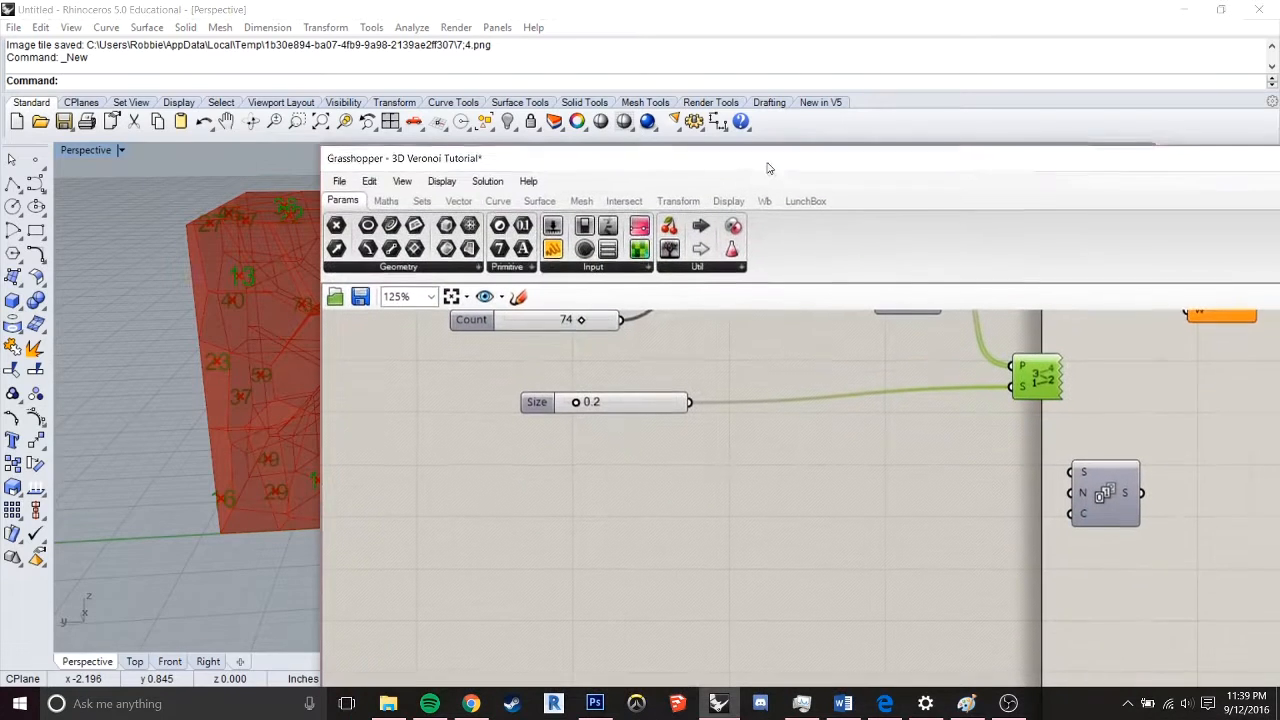
Add a number slider with value 1 and wire it into Series' Start (S) input
{"action": "right_click_drag", "start_coordinate": [1009, 487], "coordinate": [859, 491]}
{"action": "left_click", "coordinate": [859, 491]}
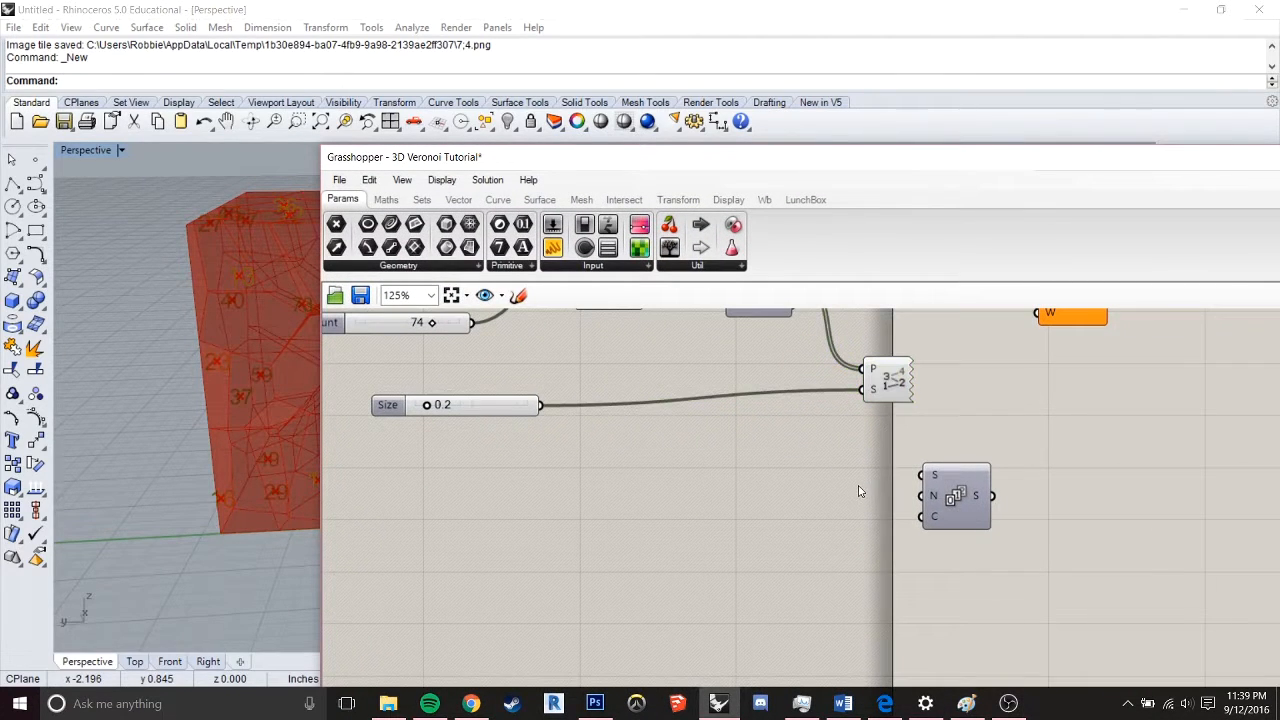
{"action": "mouse_move", "coordinate": [678, 492]}
{"action": "right_mouse_down"}
{"action": "mouse_move", "coordinate": [714, 529]}
{"action": "mouse_move", "coordinate": [668, 486]}
{"action": "right_mouse_up"}
{"action": "double_click", "coordinate": [668, 483]}
{"action": "type", "text": "1<"}
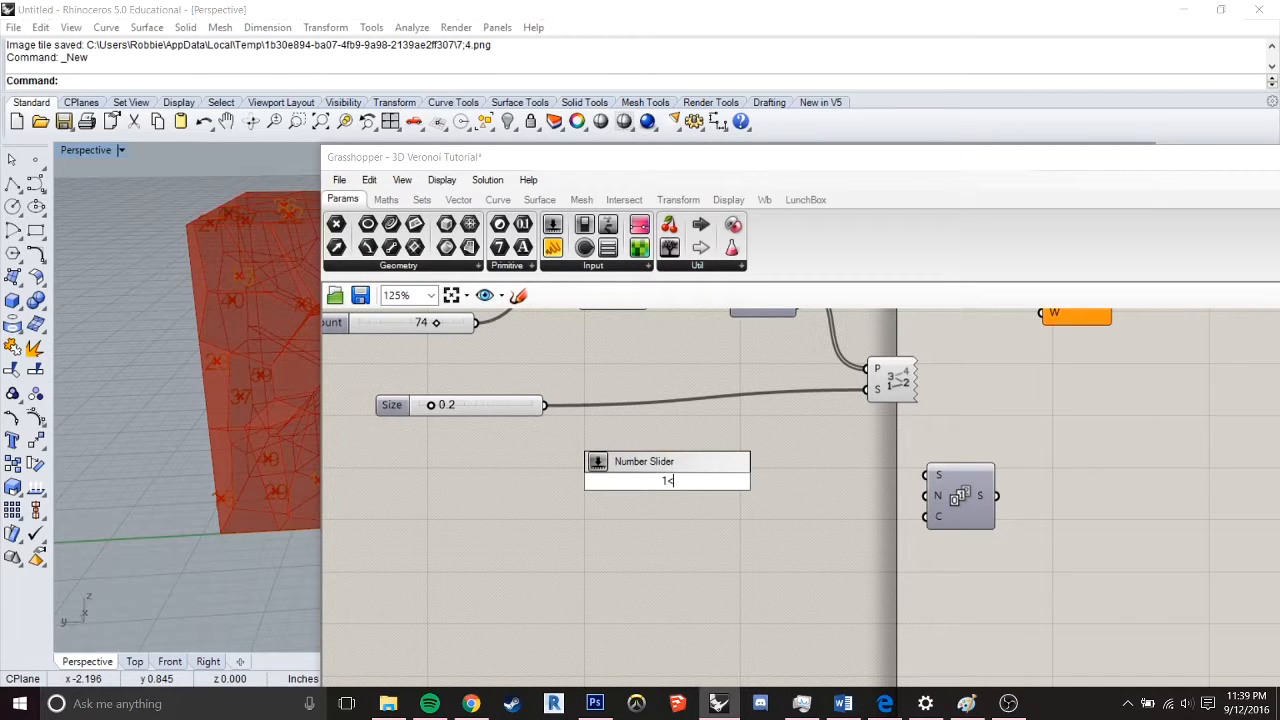
{"action": "key", "text": "Return"}
{"action": "left_click", "coordinate": [641, 484]}
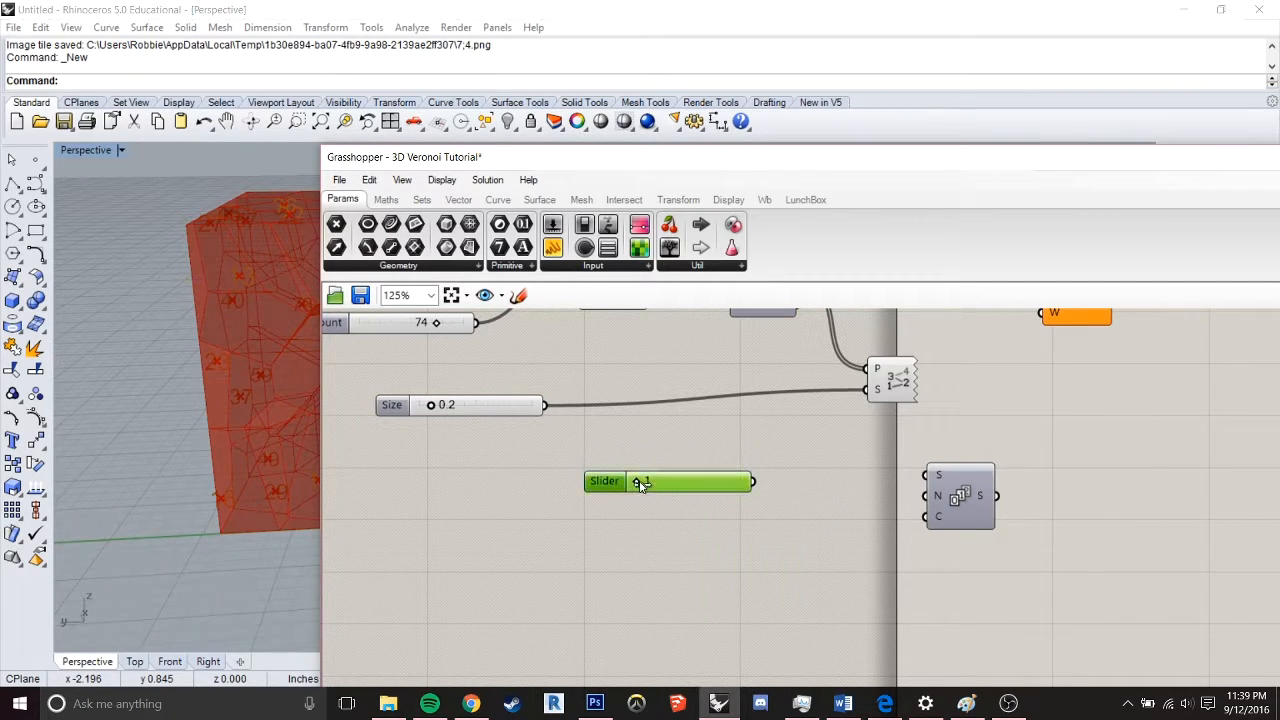
{"action": "mouse_move", "coordinate": [641, 484]}
{"action": "left_mouse_down"}
{"action": "mouse_move", "coordinate": [794, 500]}
{"action": "mouse_move", "coordinate": [628, 487]}
{"action": "left_mouse_up"}
{"action": "left_click_drag", "start_coordinate": [754, 483], "coordinate": [926, 475]}
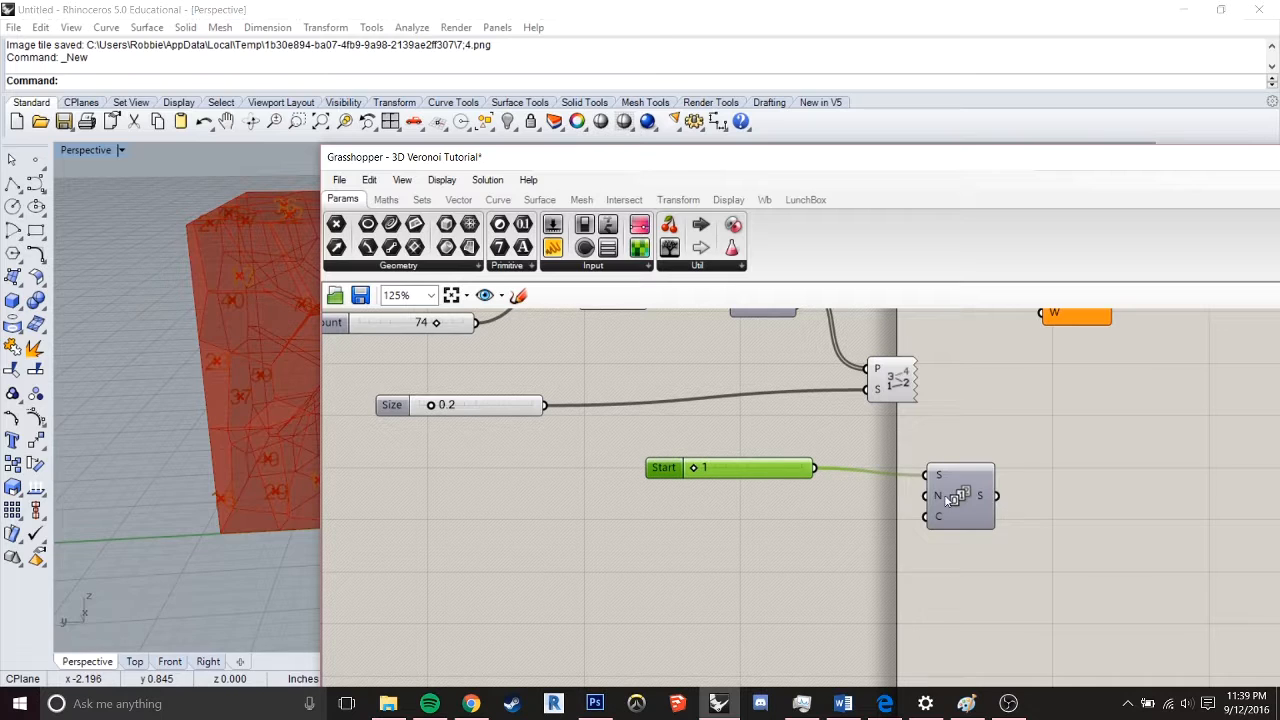
{"action": "mouse_move", "coordinate": [937, 500]}
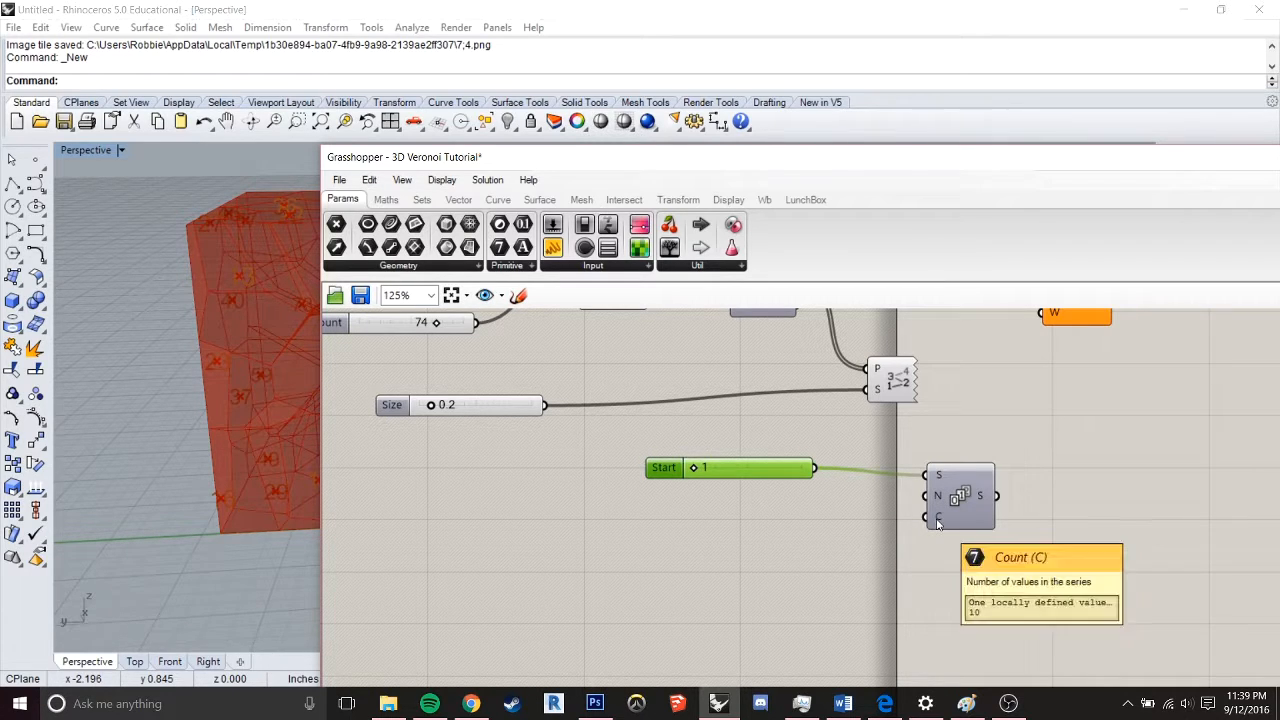
Add a Subtraction component and place it below the Start slider
{"action": "double_click", "coordinate": [773, 557]}
{"action": "type", "text": "subt"}
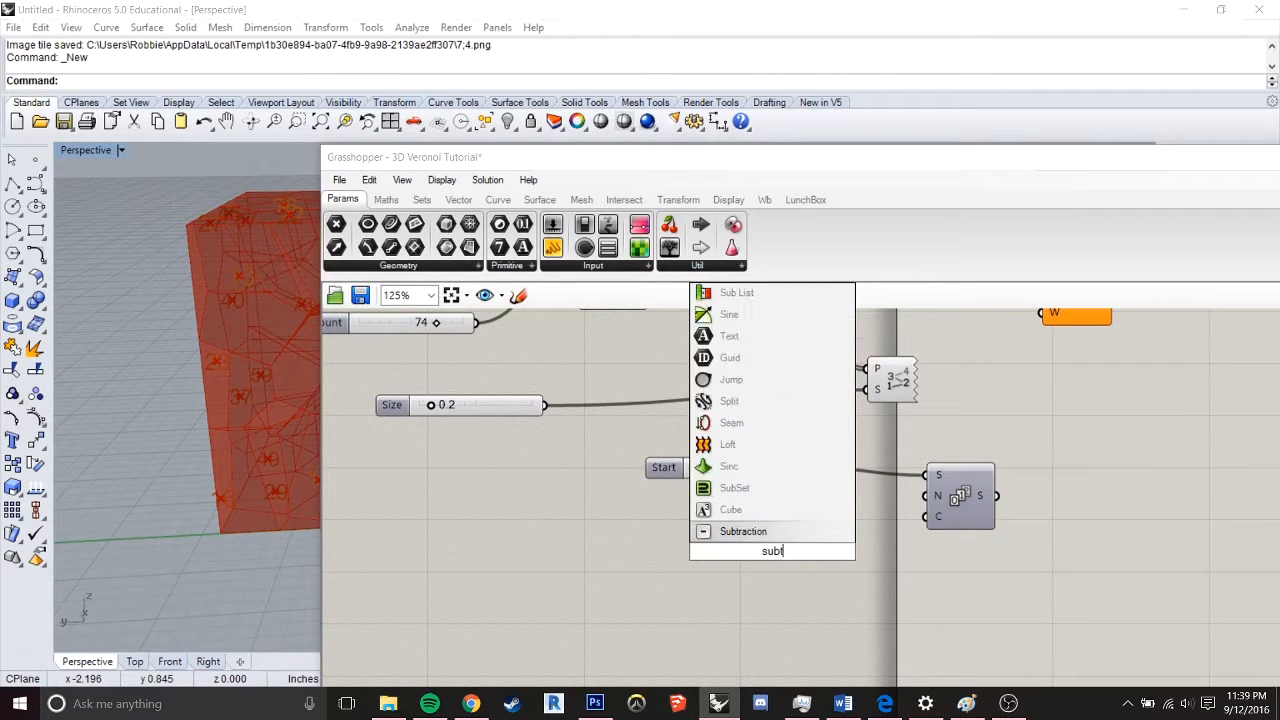
{"action": "left_click", "coordinate": [766, 531]}
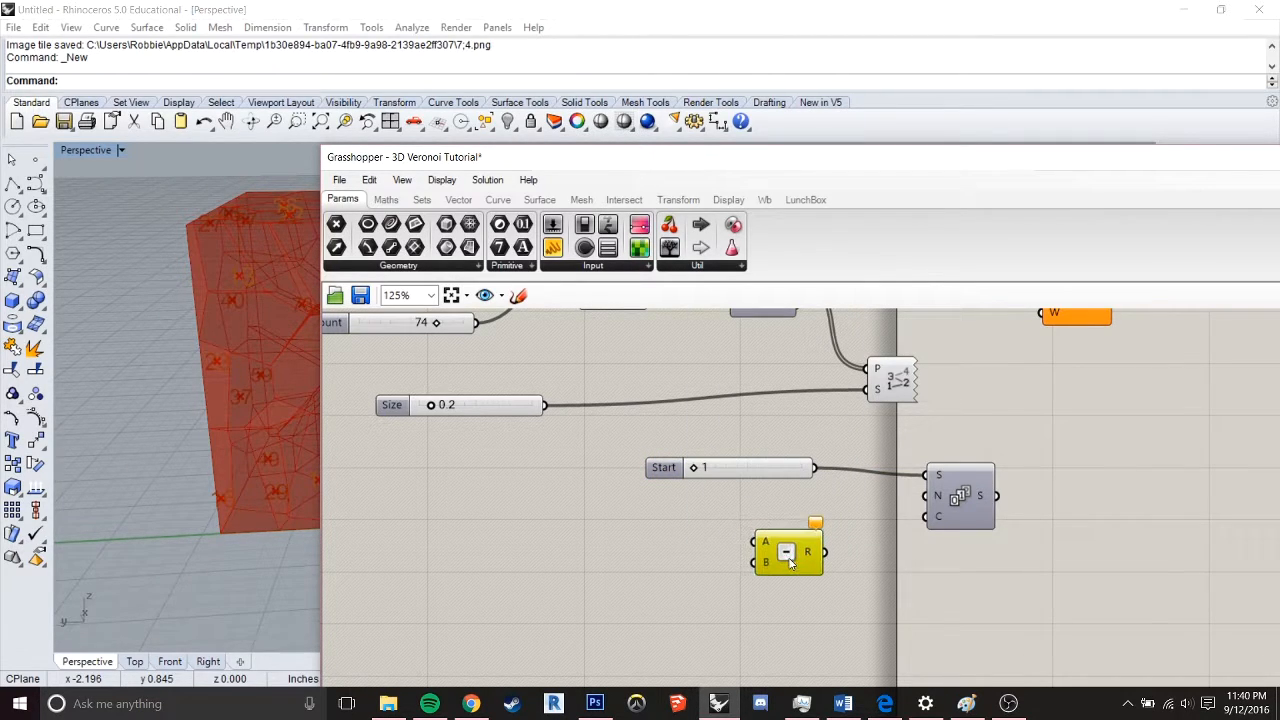
{"action": "left_click_drag", "start_coordinate": [790, 563], "coordinate": [788, 560]}
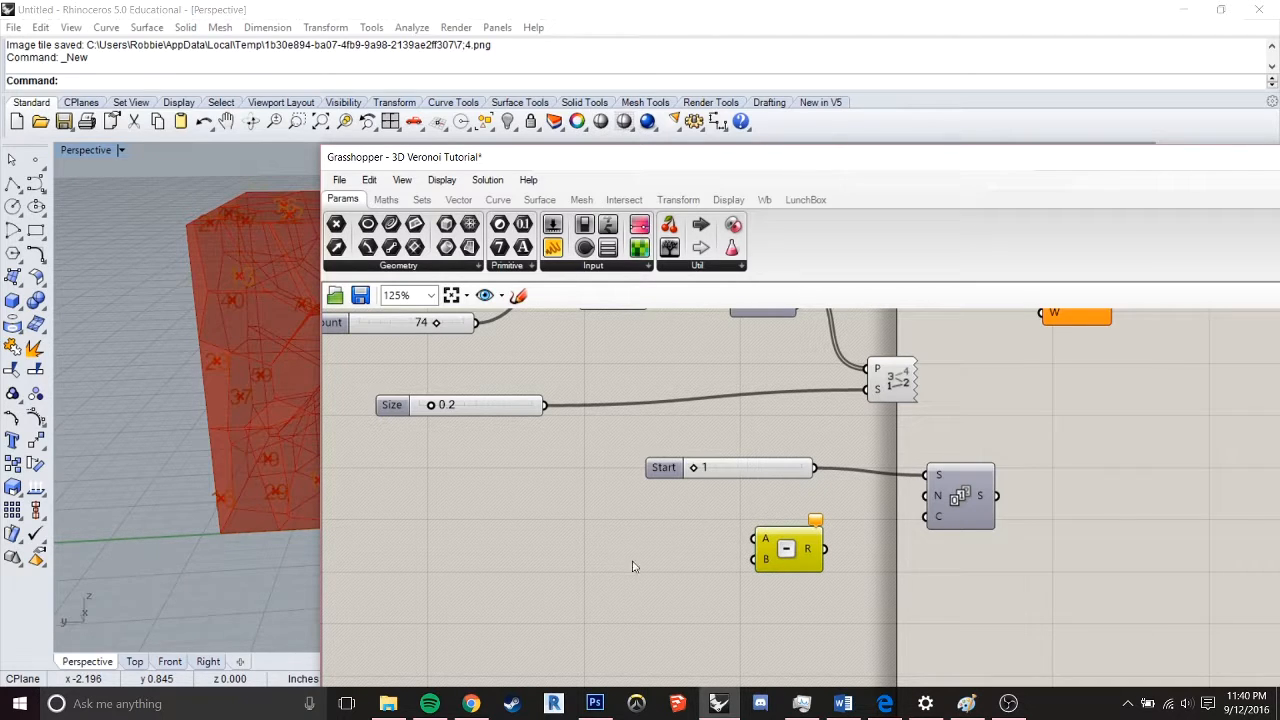
Wire a number slider with value 74 into Subtraction's A input and the start slider with value 1 into B
{"action": "left_click_drag", "start_coordinate": [752, 467], "coordinate": [760, 541], "text": "alt"}
{"action": "left_click_drag", "start_coordinate": [571, 605], "coordinate": [587, 584]}
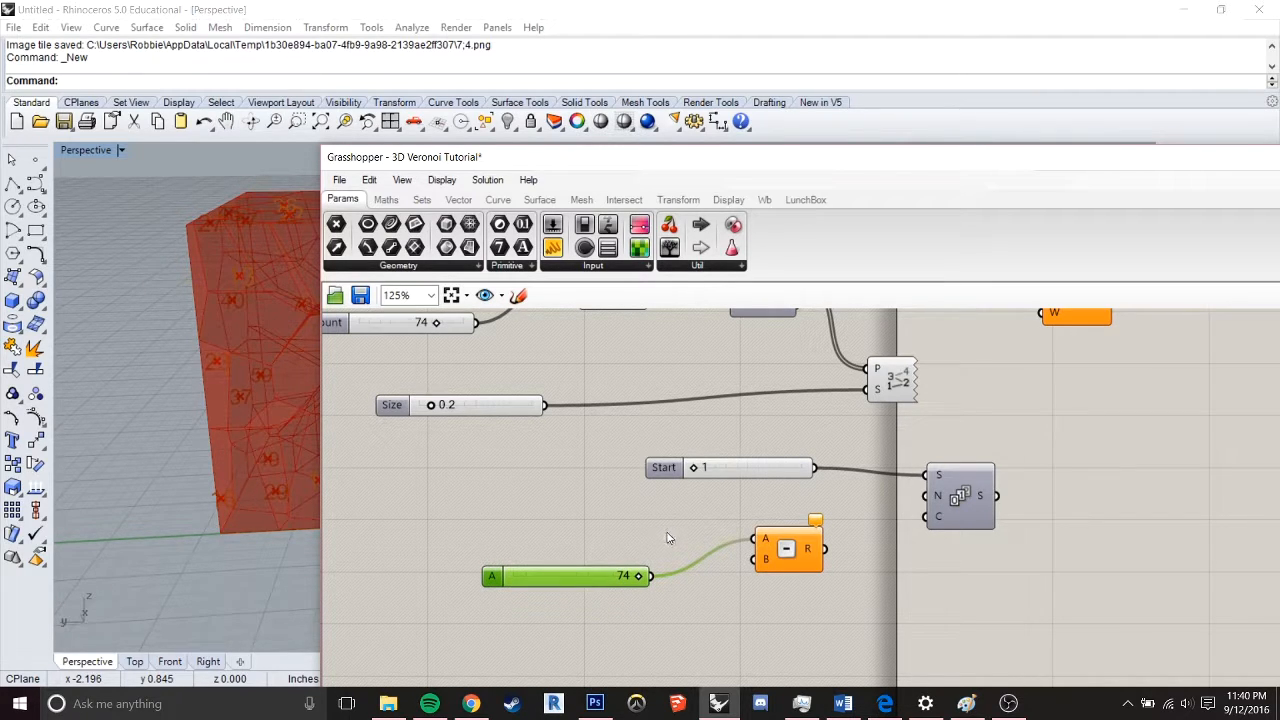
{"action": "left_click_drag", "start_coordinate": [770, 470], "coordinate": [798, 537]}
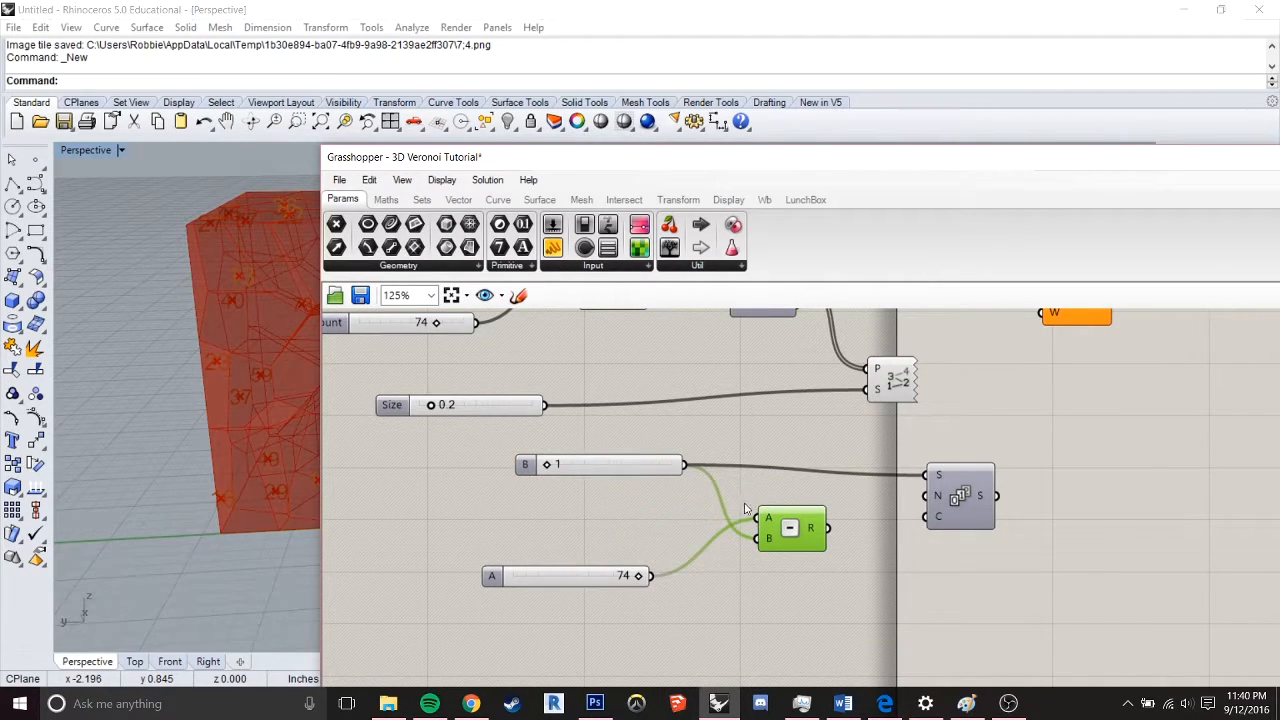
Wire Subtraction's result into Series' Count (C) input and Series' output into Cull Index's I input
{"action": "left_click_drag", "start_coordinate": [828, 528], "coordinate": [926, 516]}
{"action": "right_click_drag", "start_coordinate": [1011, 514], "coordinate": [900, 573]}
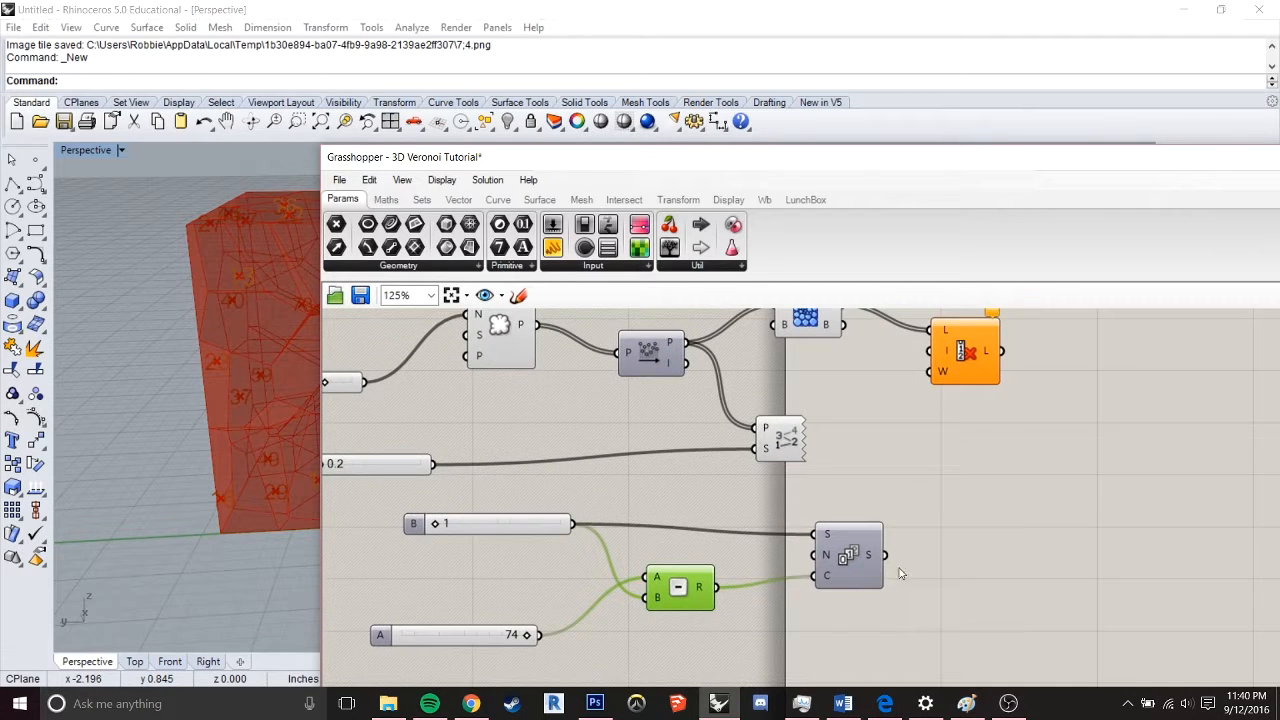
{"action": "left_click_drag", "start_coordinate": [885, 555], "coordinate": [930, 351]}
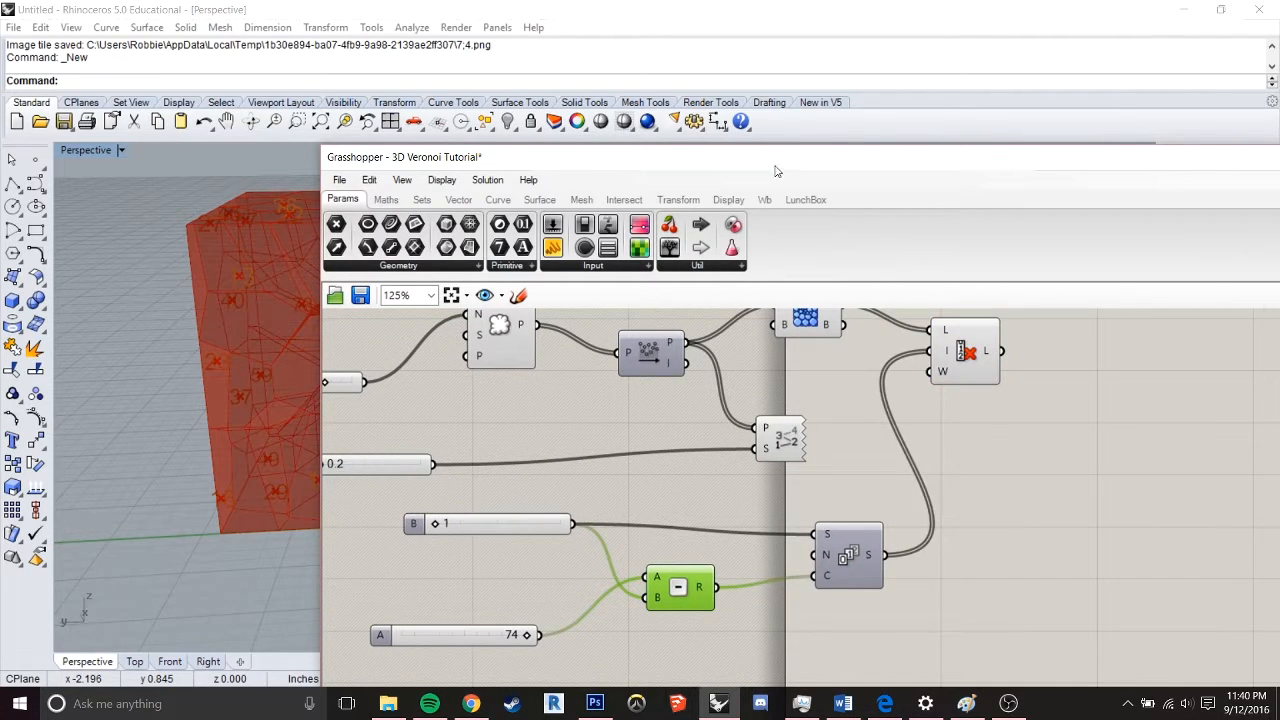
Turn off the Voronoi 3D component's preview and select Cull Index to highlight its output
{"action": "left_click", "coordinate": [962, 362]}
{"action": "right_click_drag", "start_coordinate": [857, 392], "coordinate": [844, 501]}
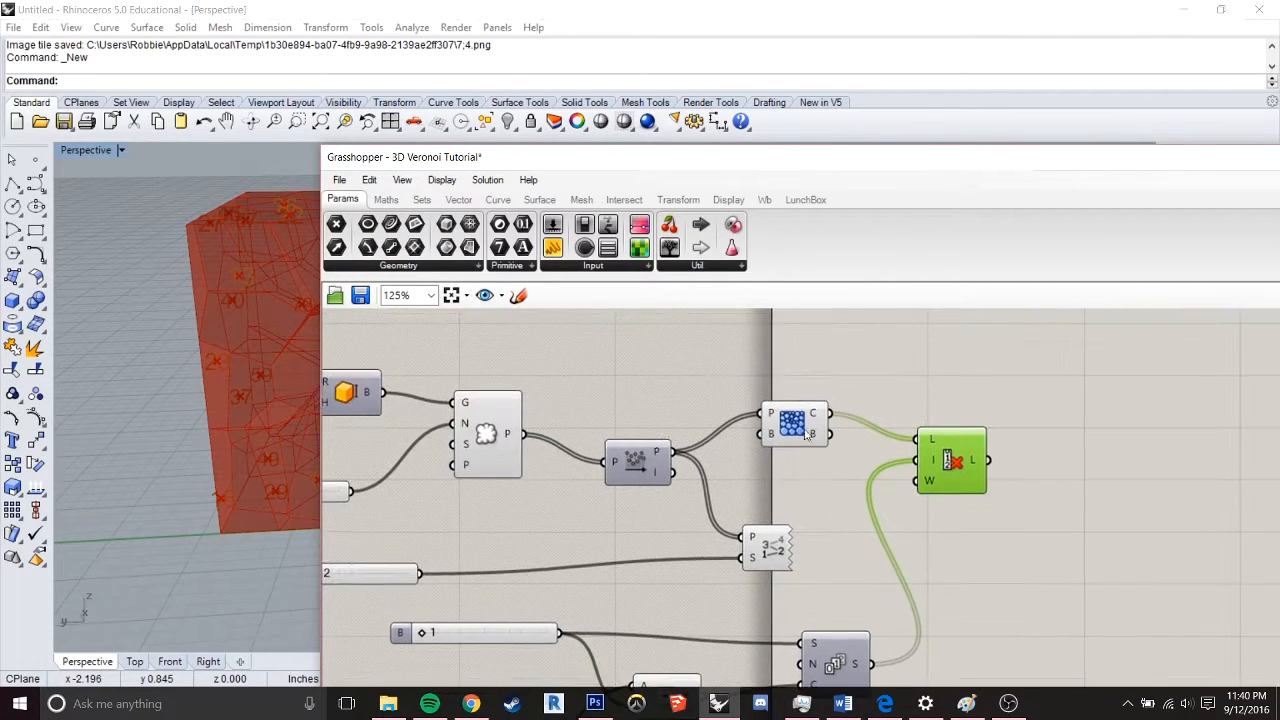
{"action": "left_click", "coordinate": [798, 424]}
{"action": "middle_click", "coordinate": [798, 424]}
{"action": "left_click", "coordinate": [853, 376]}
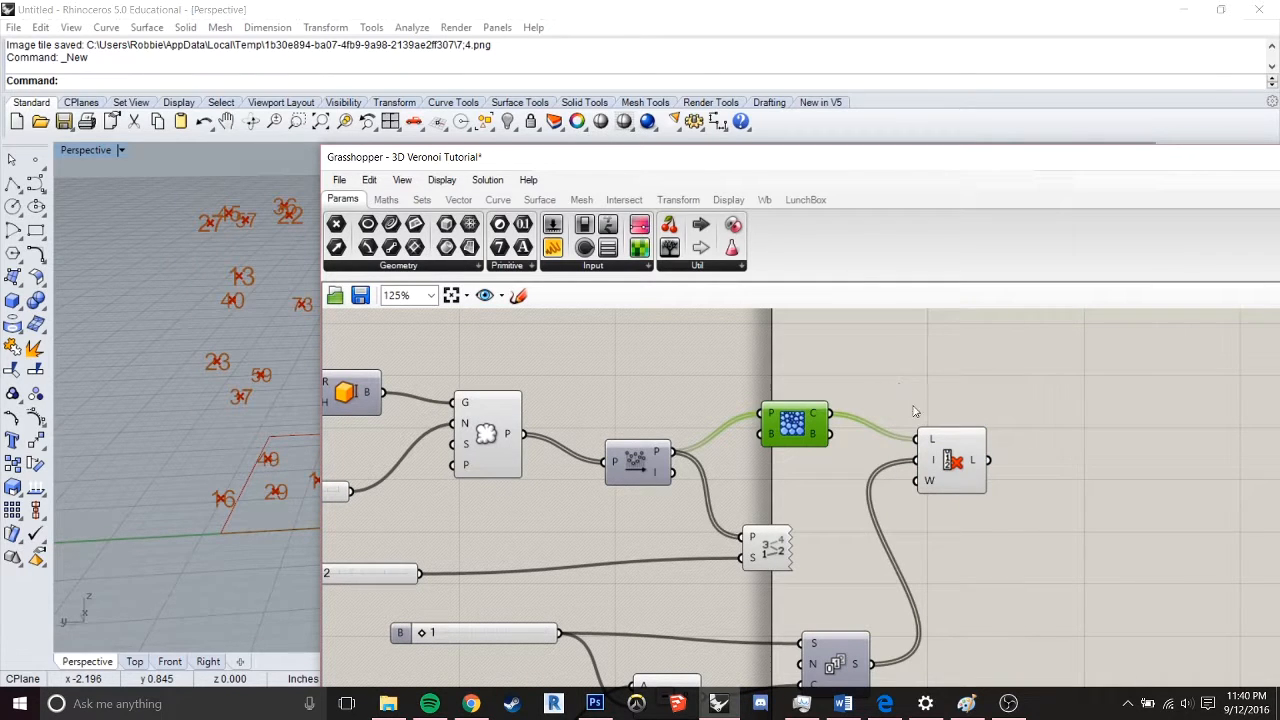
{"action": "left_click", "coordinate": [948, 400]}
{"action": "left_click", "coordinate": [958, 480]}
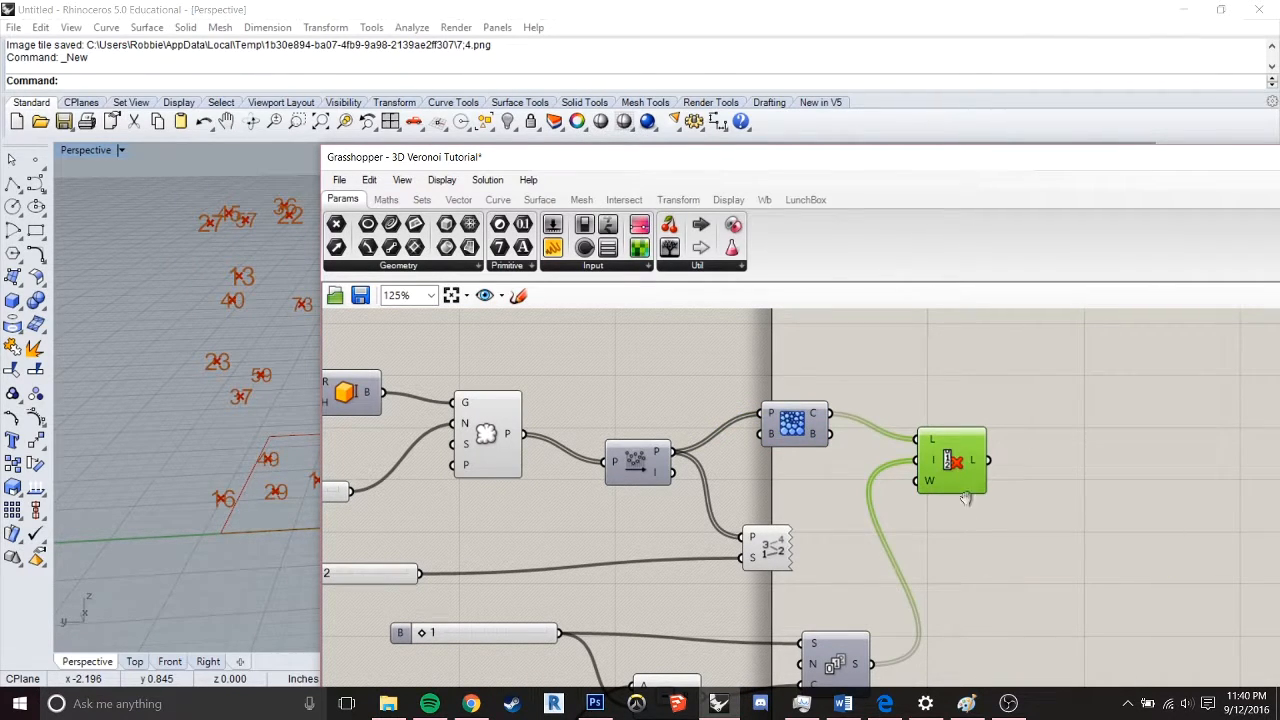
Inspect the list of values in Series' output and the sliders that feed it
{"action": "right_click_drag", "start_coordinate": [968, 505], "coordinate": [978, 380]}
{"action": "mouse_move", "coordinate": [867, 536]}
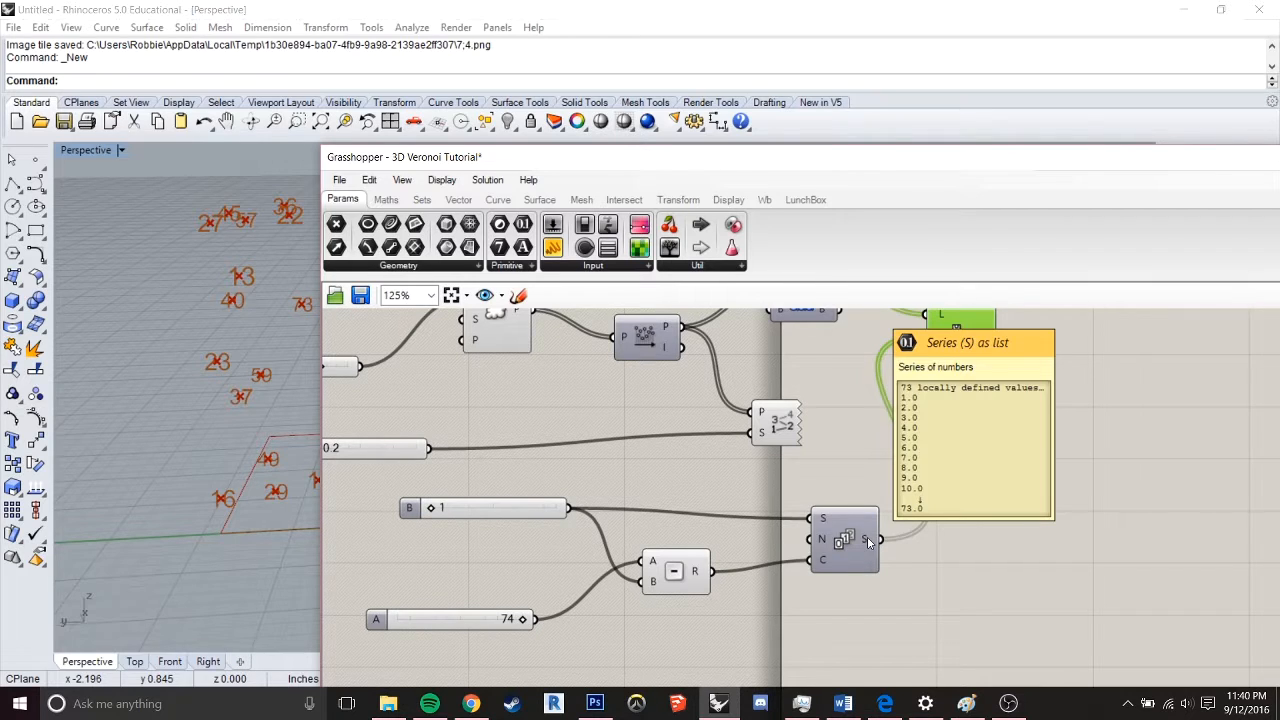
{"action": "right_click_drag", "start_coordinate": [522, 508], "coordinate": [637, 477]}
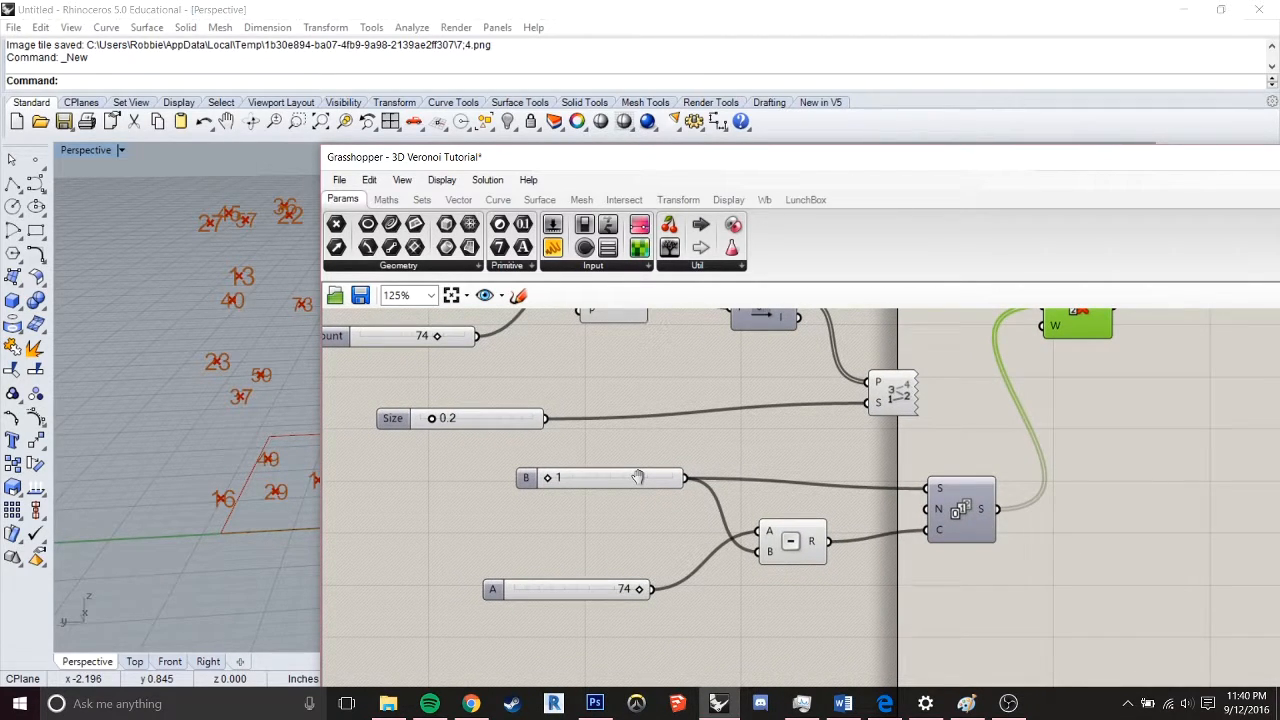
{"action": "right_click_drag", "start_coordinate": [638, 477], "coordinate": [638, 478]}
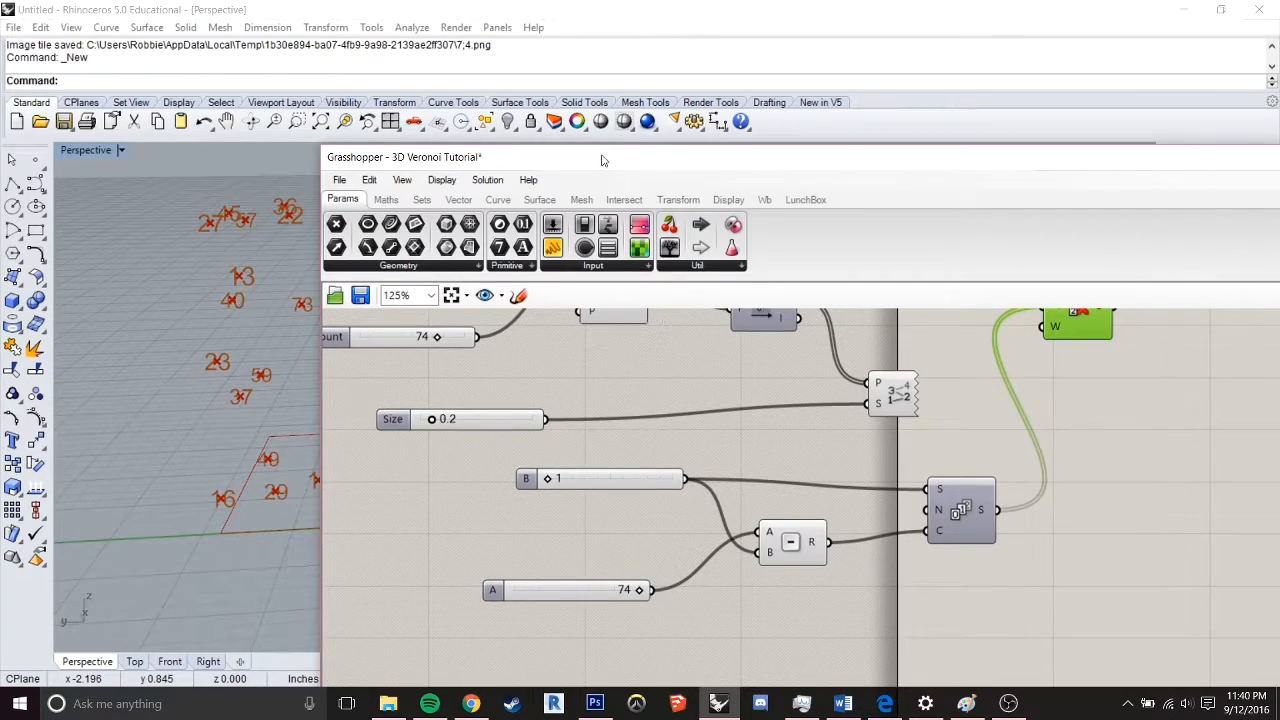
Uncover the Rhino viewport and raise the slider feeding Series' start and Subtraction's B to 31
{"action": "left_click_drag", "start_coordinate": [602, 160], "coordinate": [931, 232]}
{"action": "left_click_drag", "start_coordinate": [878, 553], "coordinate": [901, 553]}
{"action": "left_click_drag", "start_coordinate": [833, 241], "coordinate": [1024, 158]}
{"action": "mouse_move", "coordinate": [1097, 470]}
{"action": "left_mouse_down"}
{"action": "mouse_move", "coordinate": [1085, 473]}
{"action": "mouse_move", "coordinate": [1095, 470]}
{"action": "left_mouse_up"}
{"action": "right_click_drag", "start_coordinate": [640, 358], "coordinate": [274, 350]}
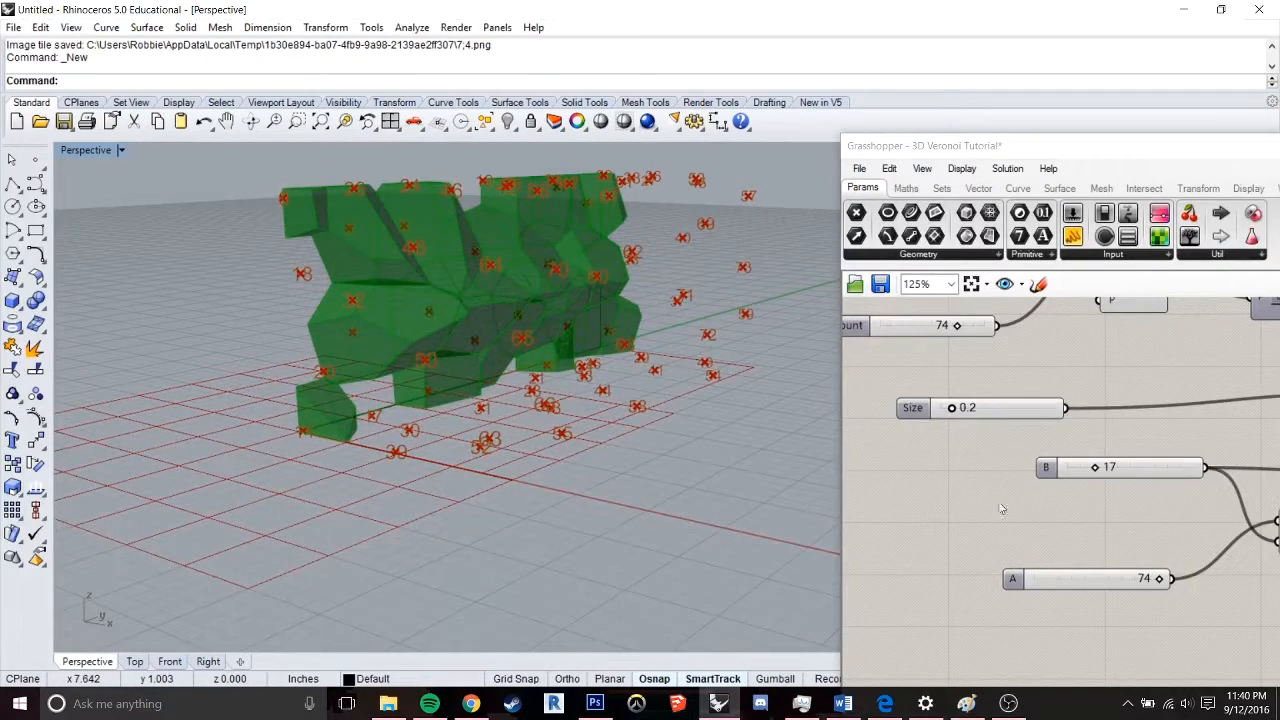
{"action": "left_click_drag", "start_coordinate": [1097, 471], "coordinate": [1124, 472]}
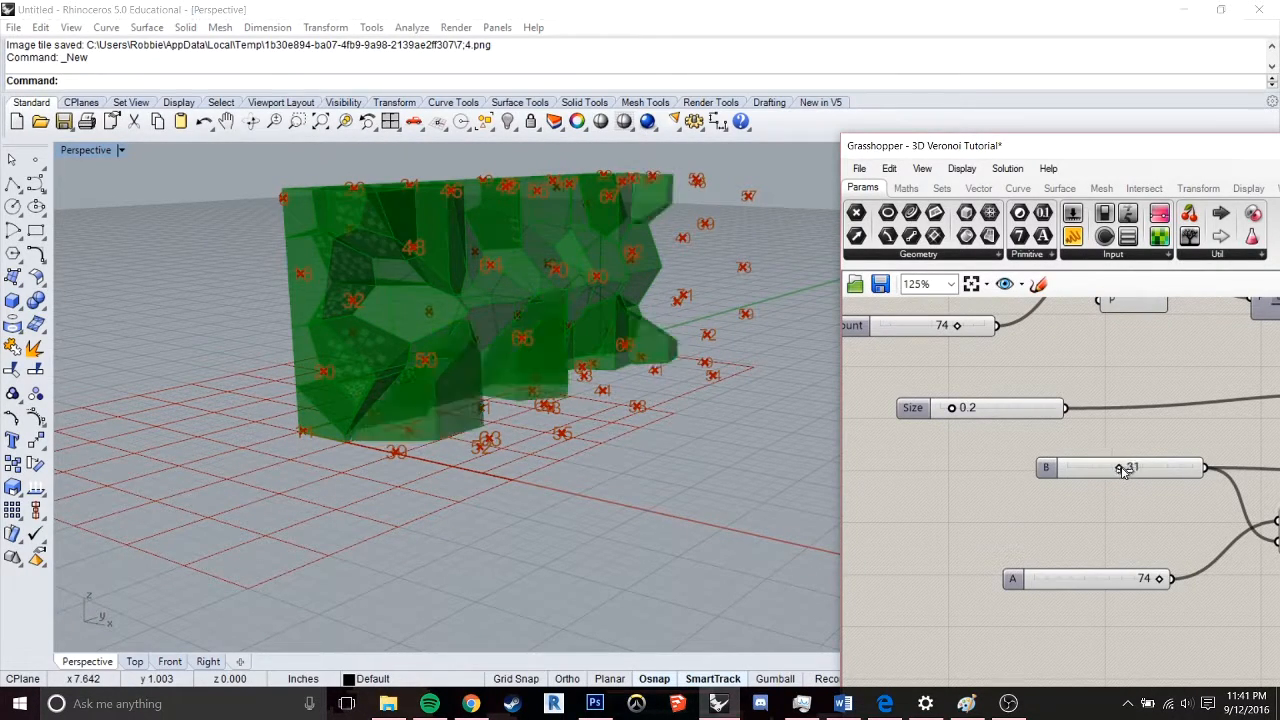
{"action": "right_click_drag", "start_coordinate": [422, 322], "coordinate": [750, 335]}
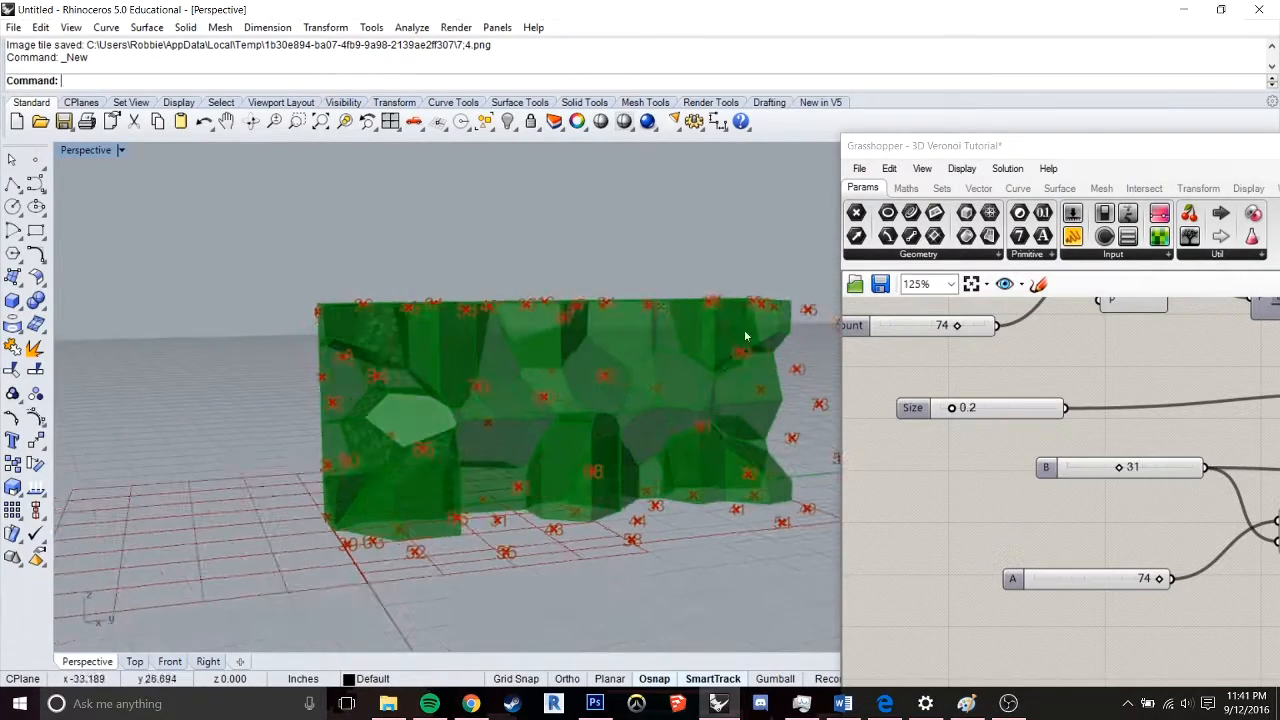
Move the Grasshopper window out of the way and examine the culled Voronoi cells from several sides
{"action": "left_click_drag", "start_coordinate": [1098, 154], "coordinate": [351, 164]}
{"action": "left_click_drag", "start_coordinate": [615, 167], "coordinate": [621, 642]}
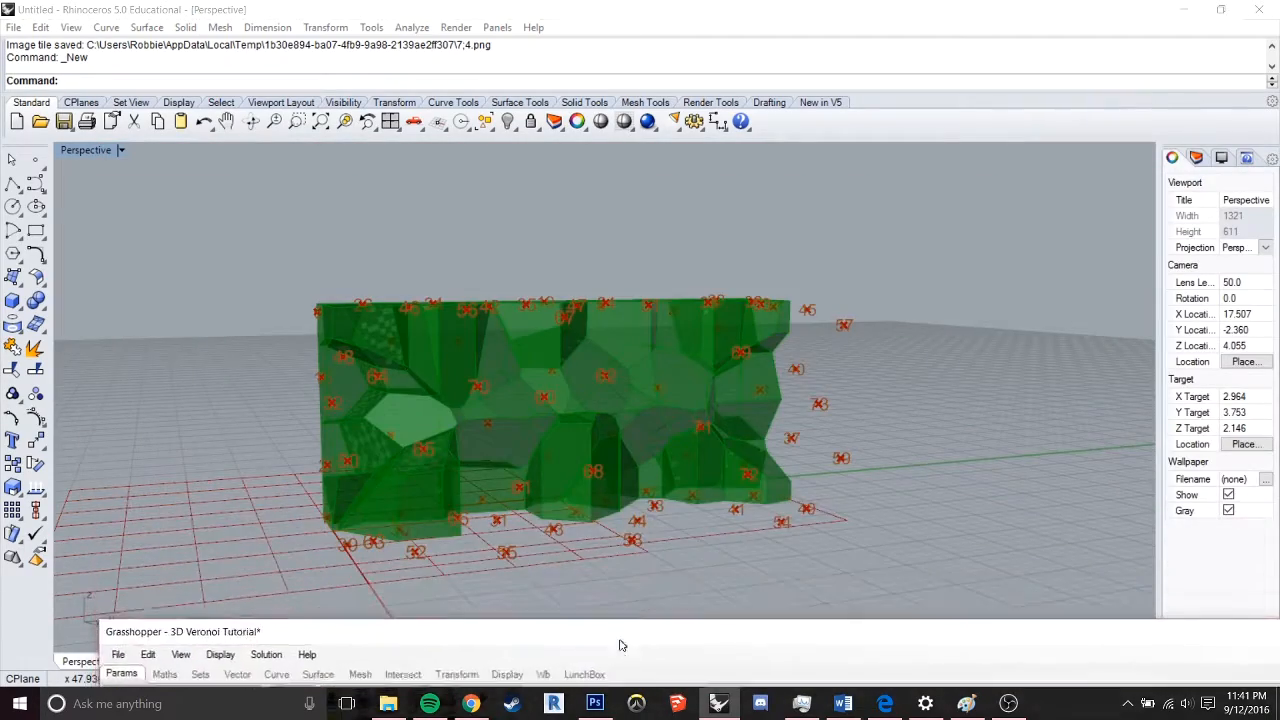
{"action": "right_click_drag", "start_coordinate": [780, 410], "coordinate": [604, 403]}
{"action": "scroll", "coordinate": [605, 402], "scroll_direction": "up", "scroll_amount": 6}
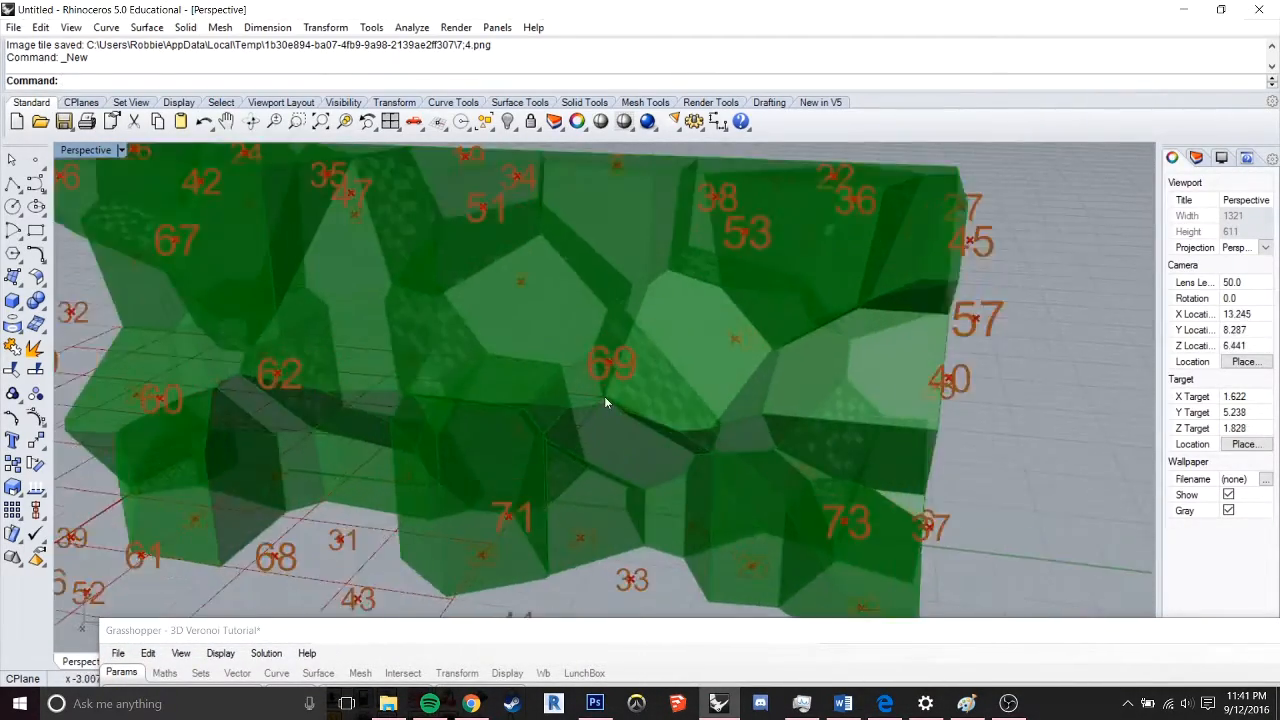
{"action": "scroll", "coordinate": [606, 403], "scroll_direction": "down", "scroll_amount": 2}
{"action": "right_click_drag", "start_coordinate": [700, 422], "coordinate": [276, 467]}
{"action": "scroll", "coordinate": [376, 450], "scroll_direction": "down", "scroll_amount": 6}
{"action": "scroll", "coordinate": [378, 449], "scroll_direction": "up", "scroll_amount": 3}
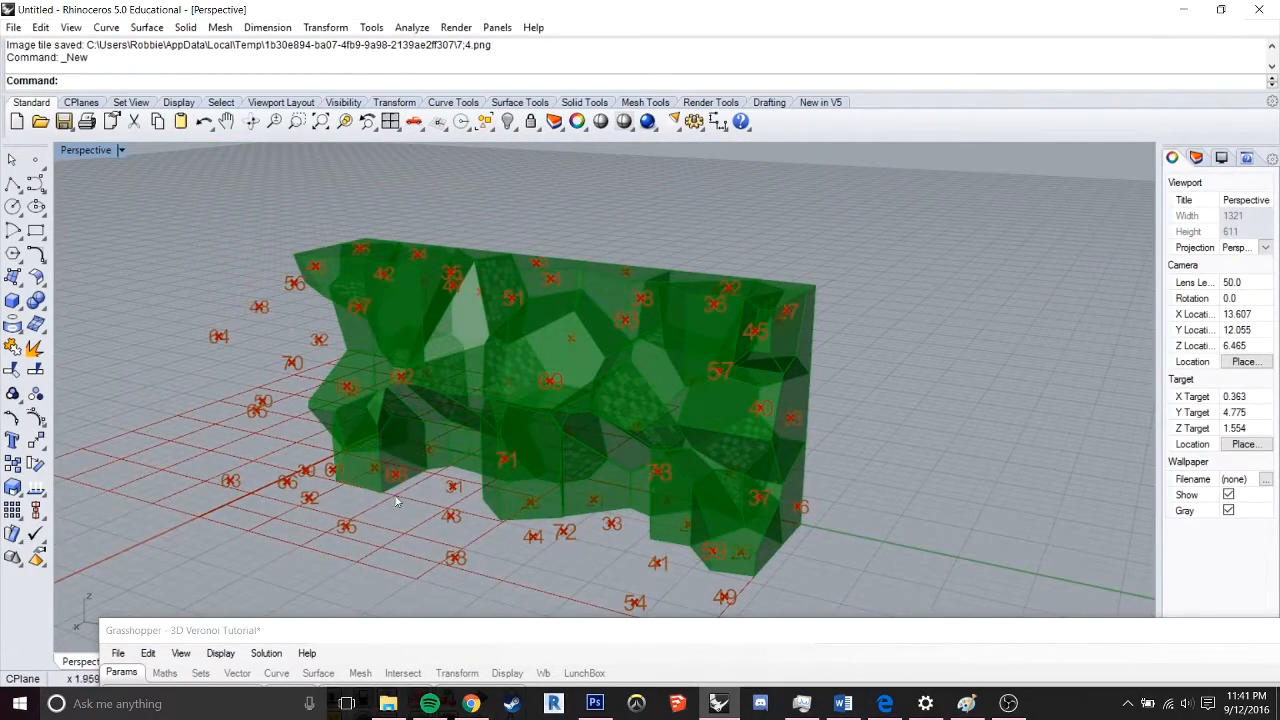
Bring the Grasshopper canvas back into view and disconnect Voronoi 3D's C output from Cull Index's L input
{"action": "left_click_drag", "start_coordinate": [585, 631], "coordinate": [586, 229]}
{"action": "scroll", "coordinate": [847, 471], "scroll_direction": "down", "scroll_amount": 3}
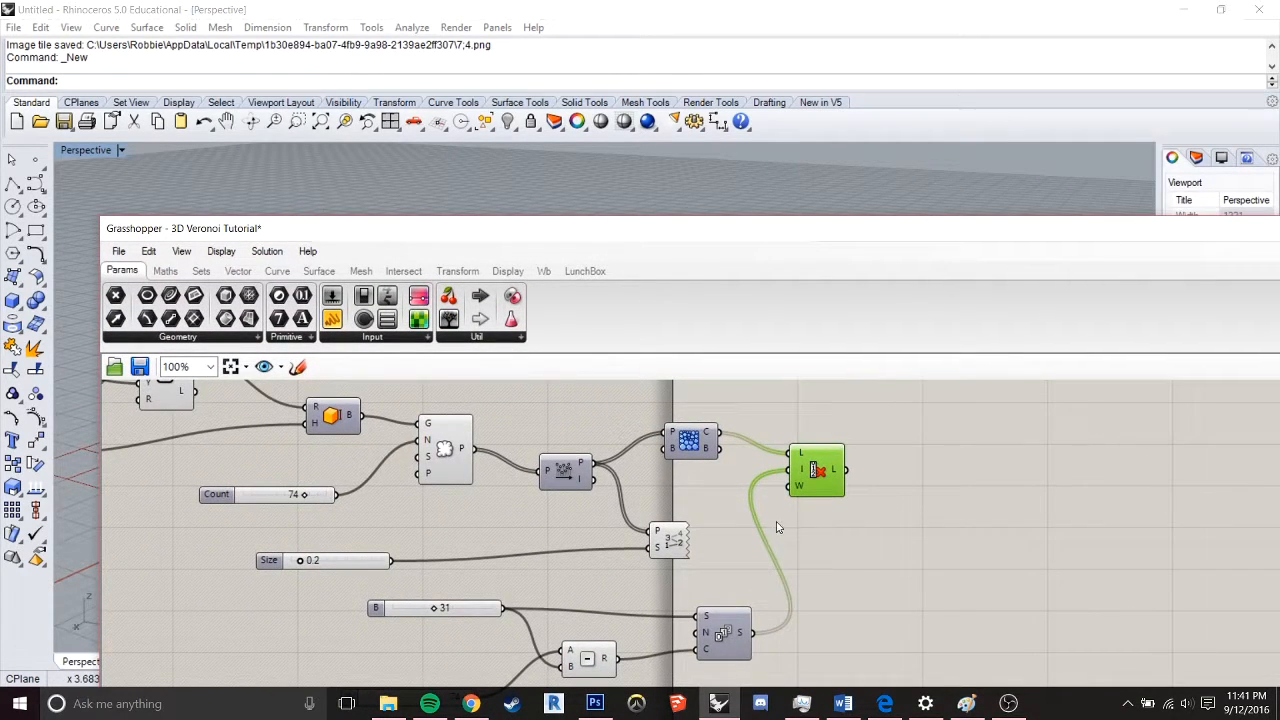
{"action": "right_click_drag", "start_coordinate": [762, 540], "coordinate": [906, 519]}
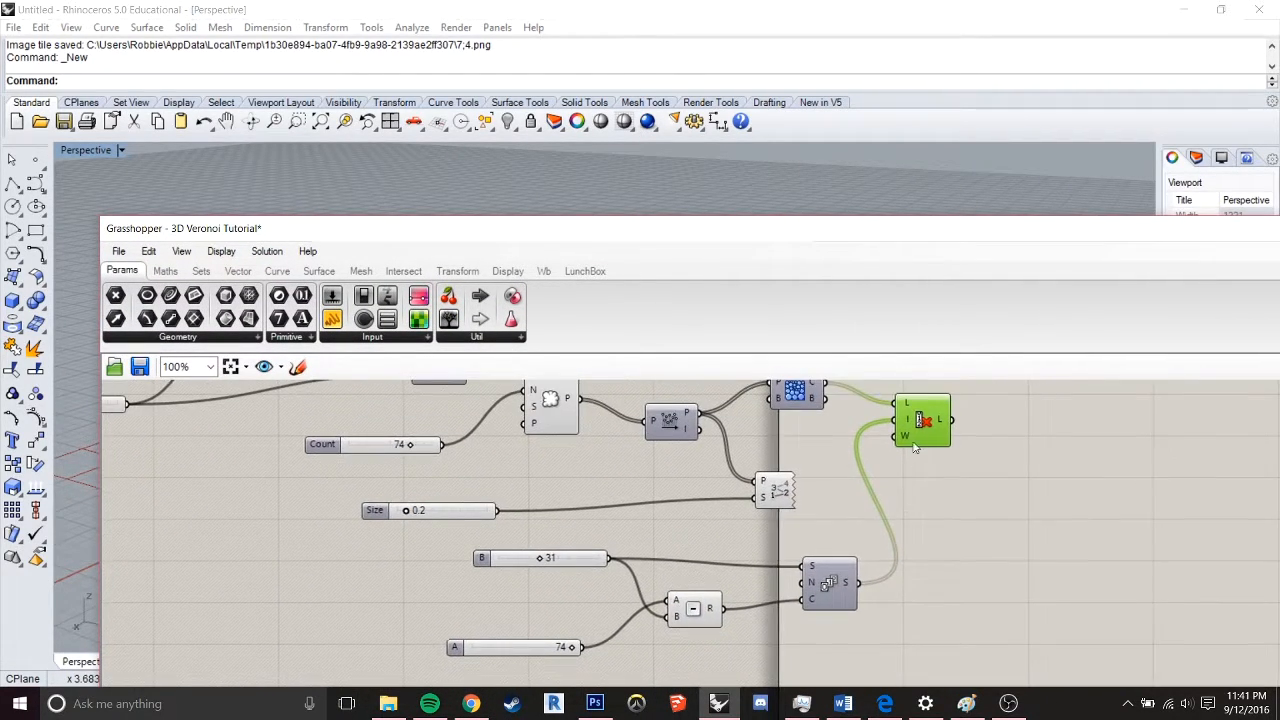
{"action": "right_click_drag", "start_coordinate": [914, 447], "coordinate": [927, 529]}
{"action": "left_click", "coordinate": [813, 470]}
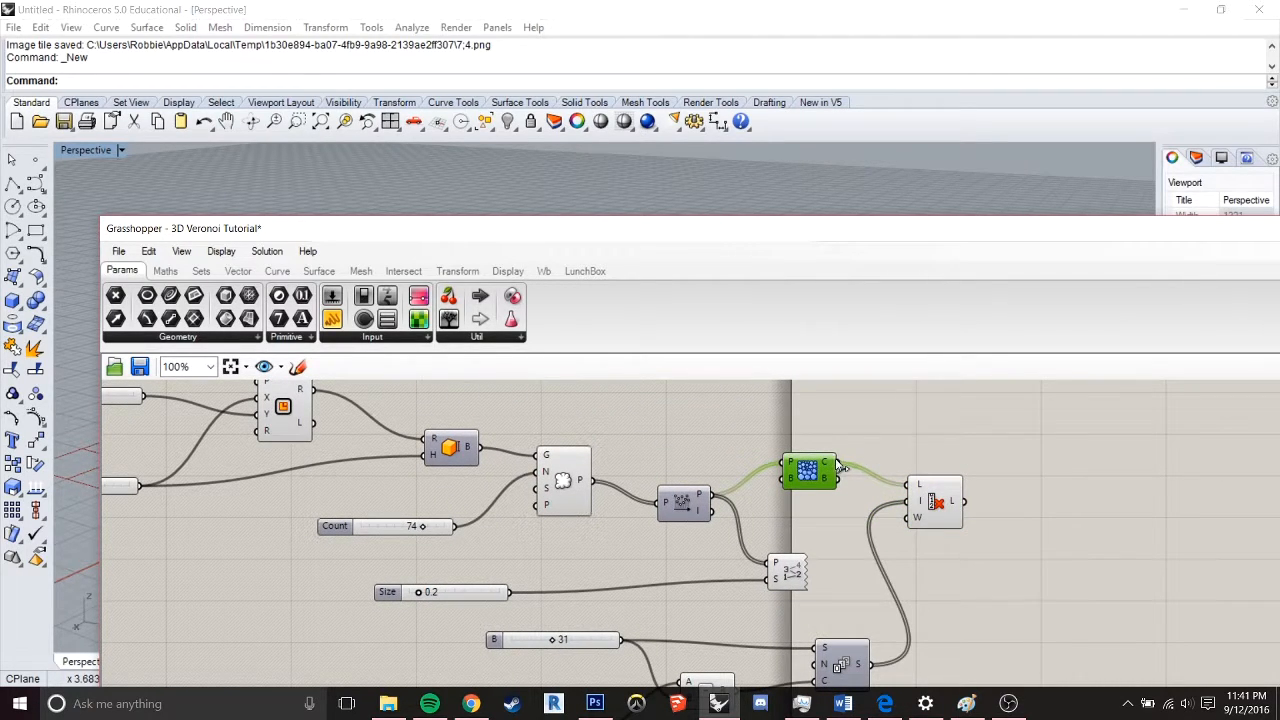
{"action": "left_click_drag", "start_coordinate": [838, 464], "coordinate": [910, 485], "text": "ctrl"}
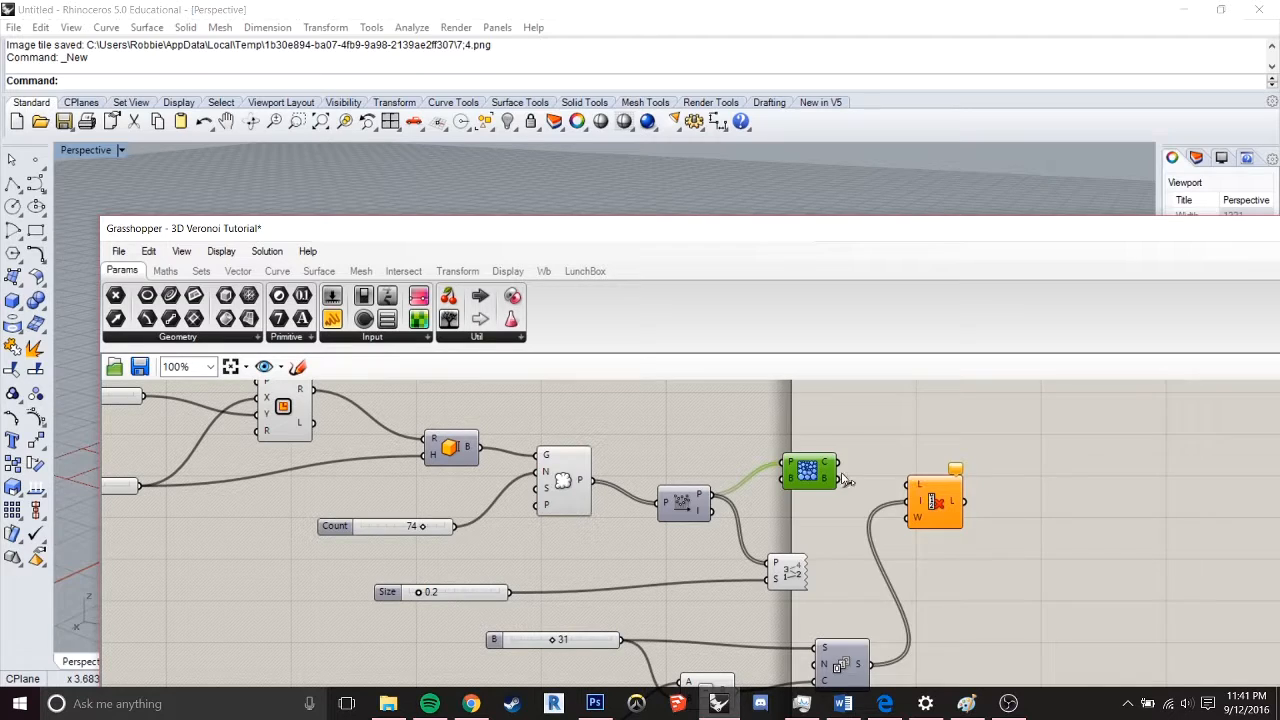
Bake the Voronoi 3D cells into the Rhino document
{"action": "middle_click", "coordinate": [857, 466]}
{"action": "left_click", "coordinate": [905, 431]}
{"action": "left_click_drag", "start_coordinate": [727, 229], "coordinate": [788, 222]}
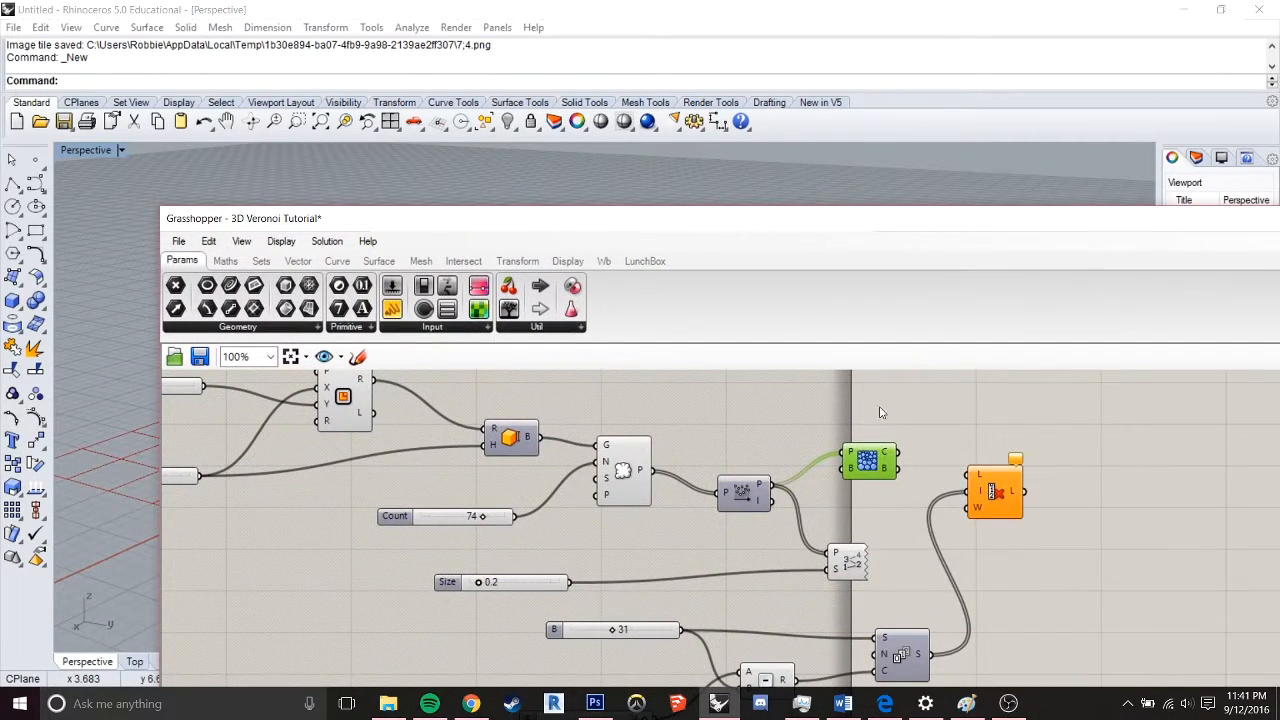
{"action": "middle_click", "coordinate": [857, 460]}
{"action": "left_click", "coordinate": [914, 485]}
{"action": "left_click_drag", "start_coordinate": [772, 222], "coordinate": [697, 314]}
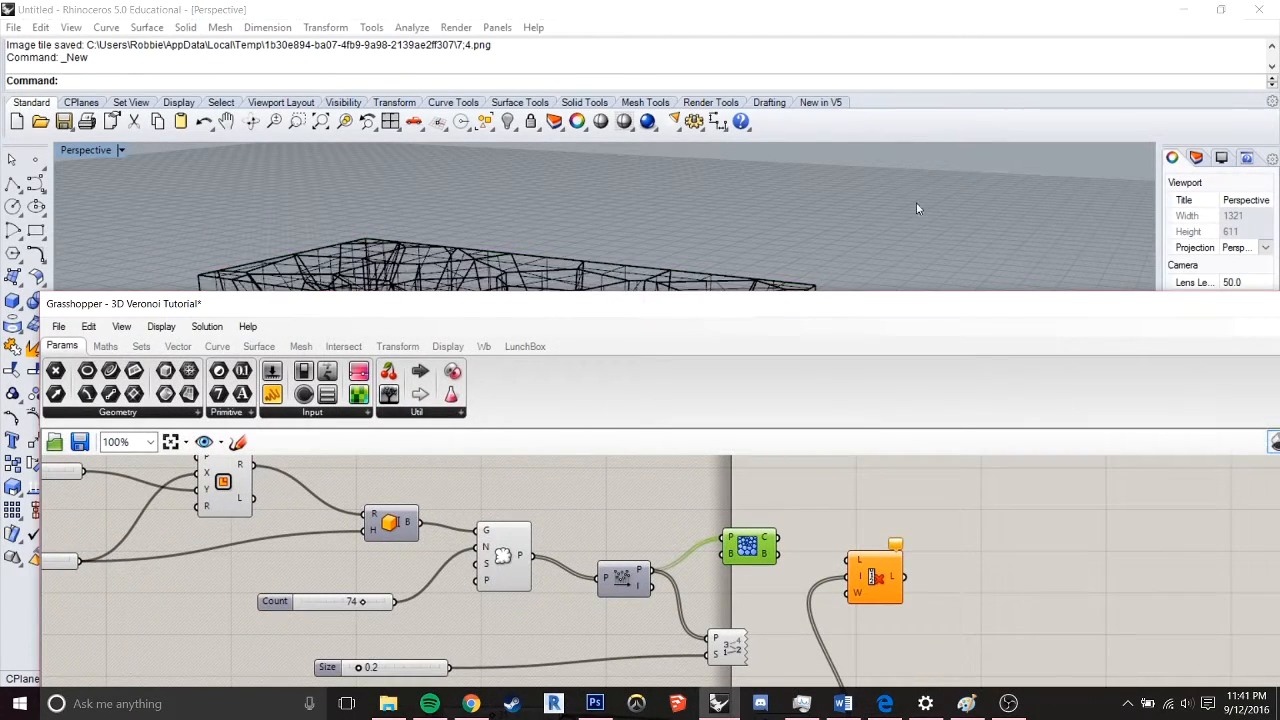
Uncover the baked Voronoi box in Rhino and set the Perspective viewport's display mode to Shaded
{"action": "left_click_drag", "start_coordinate": [931, 316], "coordinate": [829, 591]}
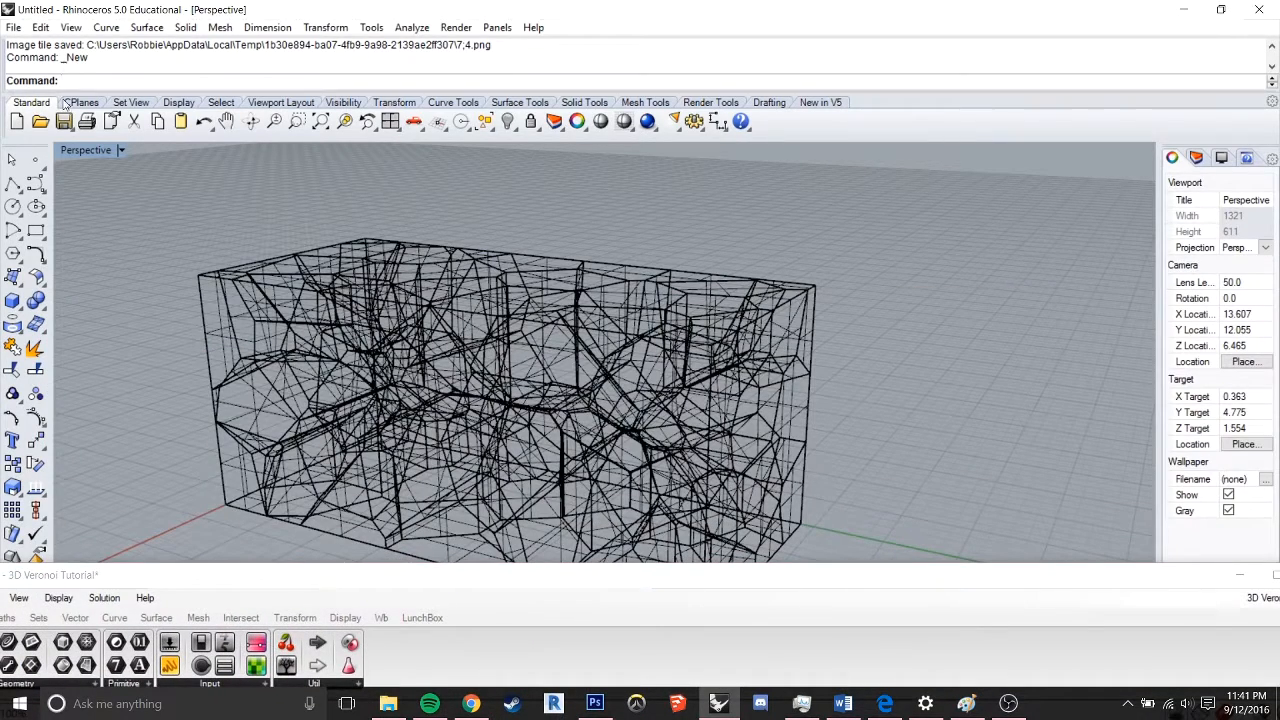
{"action": "left_click", "coordinate": [120, 151]}
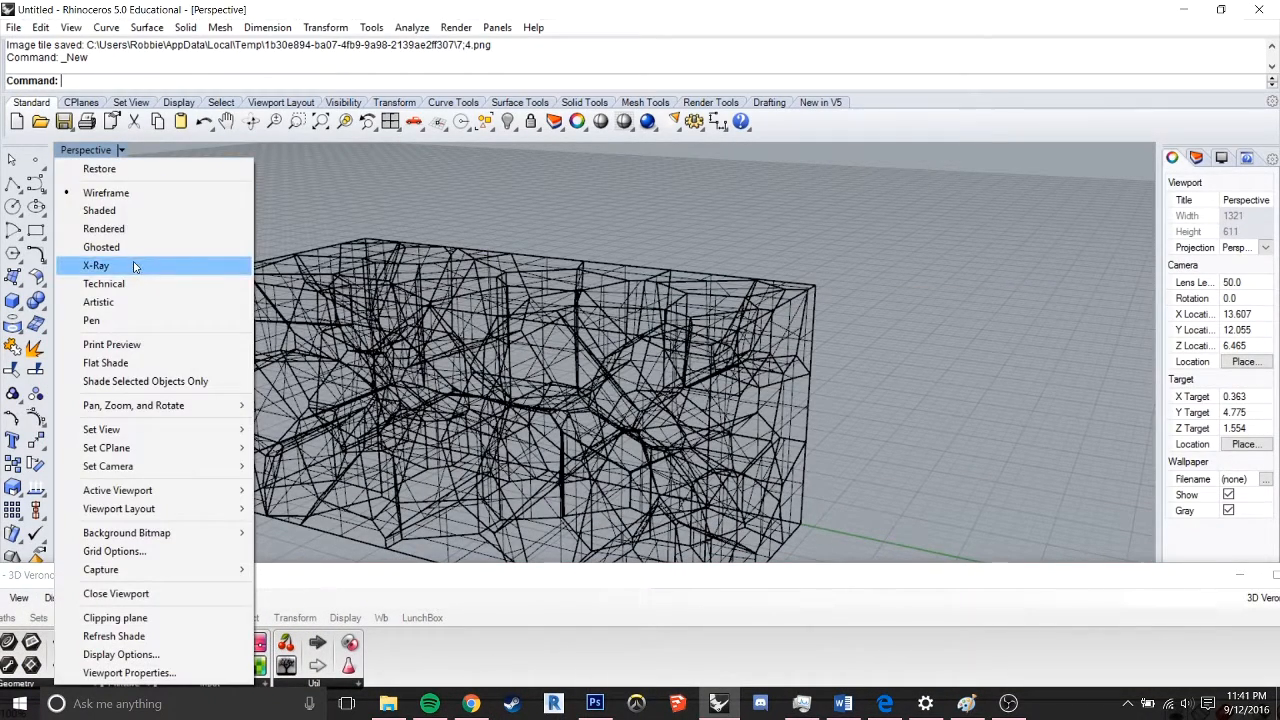
{"action": "left_click", "coordinate": [95, 211]}
{"action": "right_click_drag", "start_coordinate": [807, 213], "coordinate": [449, 358]}
Delete baked cells from the middle of the box's near upper edge towards its near corner
{"action": "left_click", "coordinate": [465, 354]}
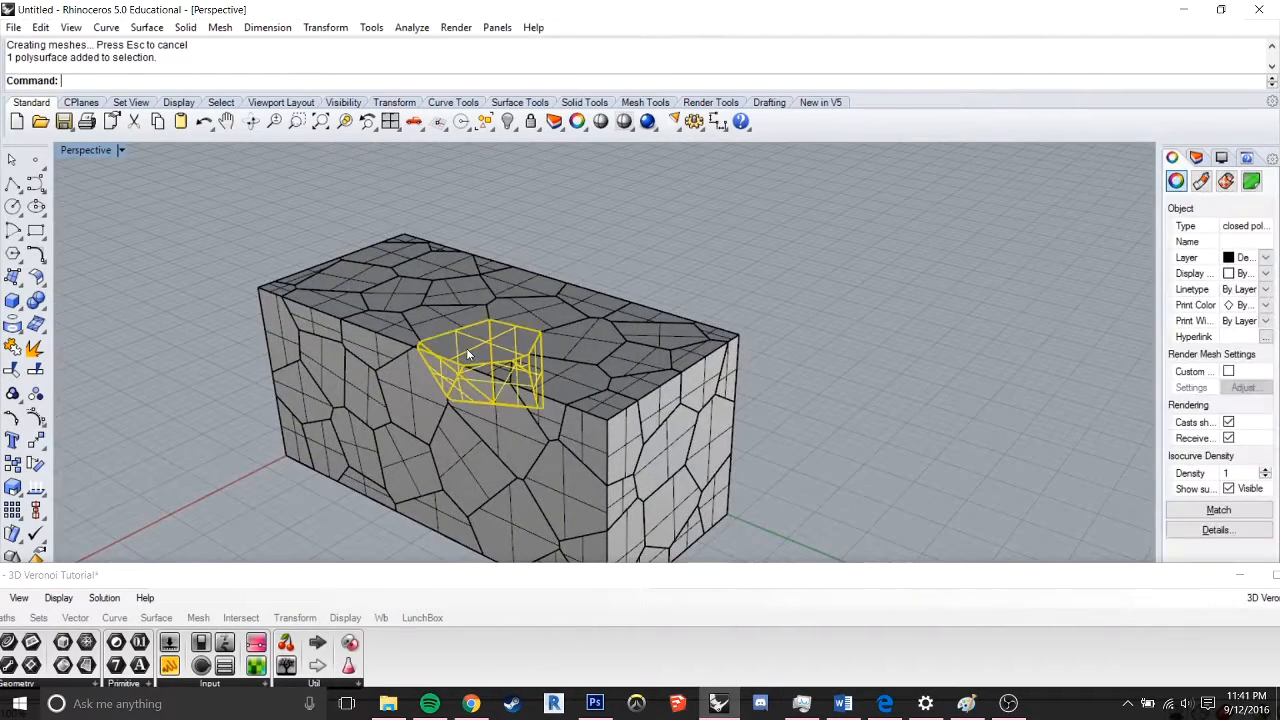
{"action": "key", "text": "Delete"}
{"action": "left_click", "coordinate": [448, 328]}
{"action": "key", "text": "Delete"}
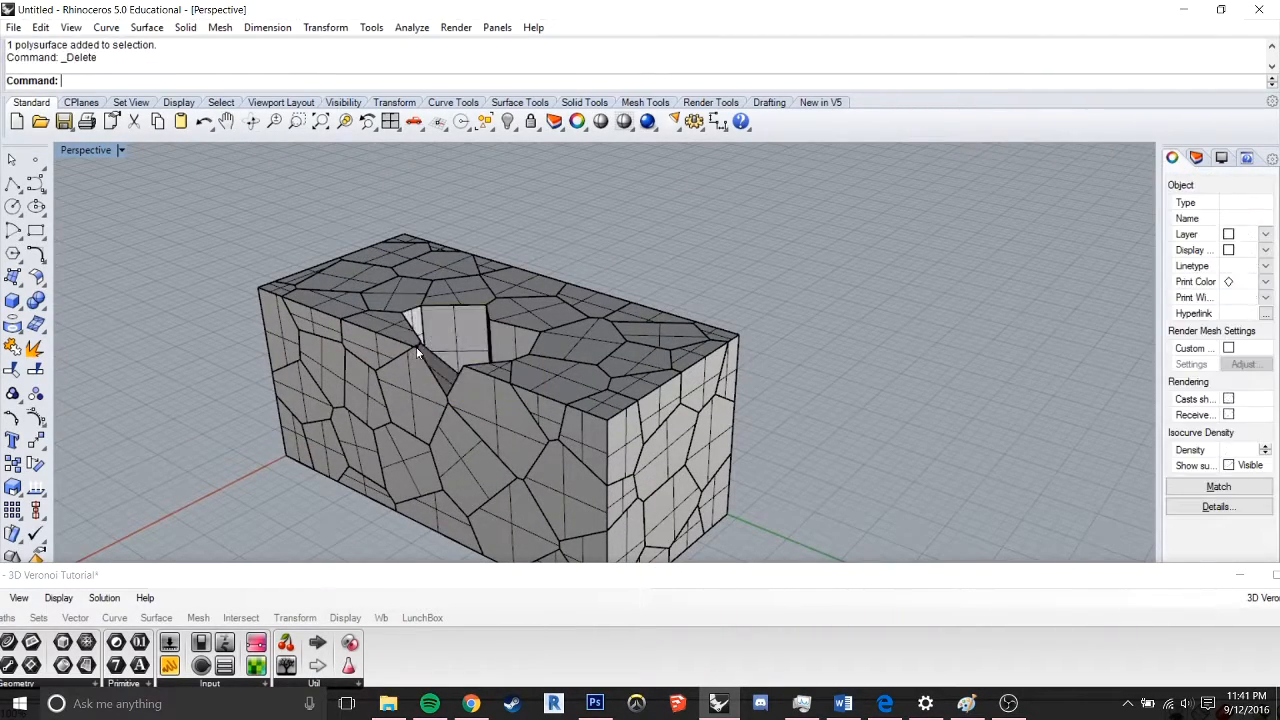
{"action": "left_click", "coordinate": [420, 376]}
{"action": "key", "text": "Delete"}
{"action": "left_click", "coordinate": [528, 408]}
{"action": "key", "text": "Delete"}
{"action": "left_click", "coordinate": [557, 400]}
{"action": "key", "text": "Delete"}
{"action": "left_click", "coordinate": [595, 422]}
{"action": "key", "text": "Delete"}
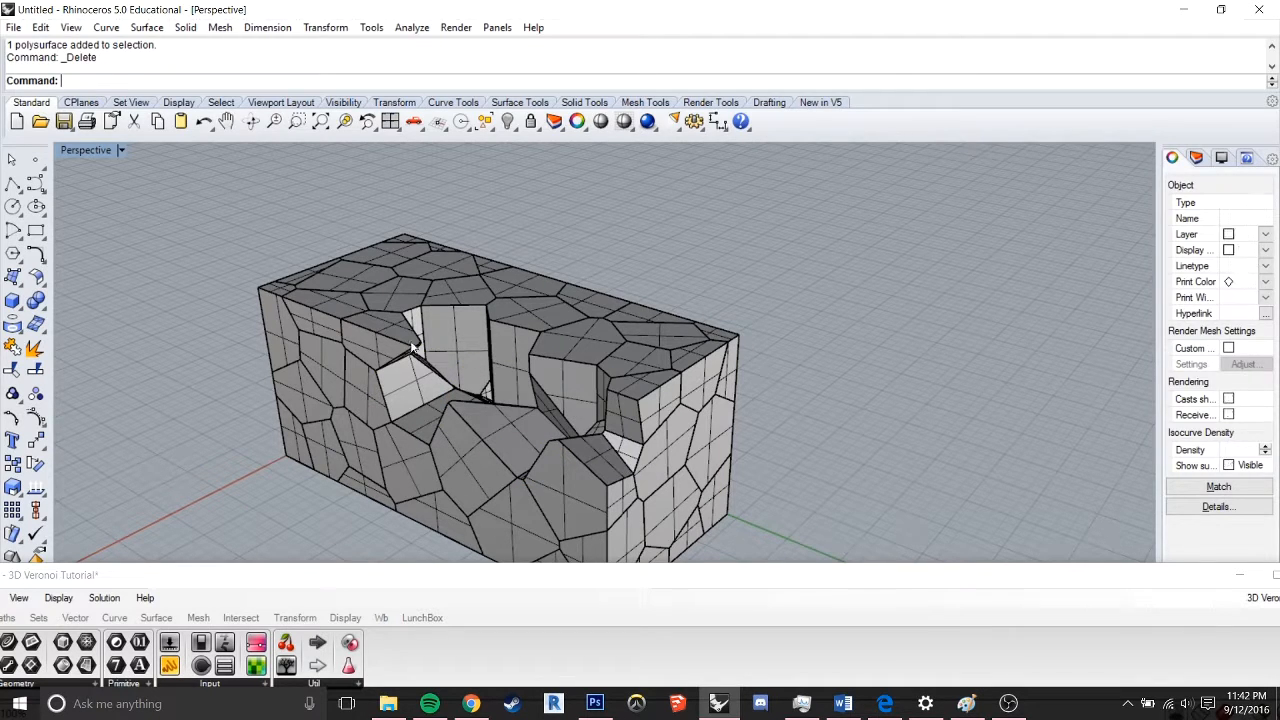
Delete more cells towards the box's far end and across its top to the opposite long edge, widening the carved hollow
{"action": "left_click", "coordinate": [380, 336]}
{"action": "key", "text": "Delete"}
{"action": "left_click", "coordinate": [370, 375]}
{"action": "key", "text": "Delete"}
{"action": "left_click", "coordinate": [360, 358]}
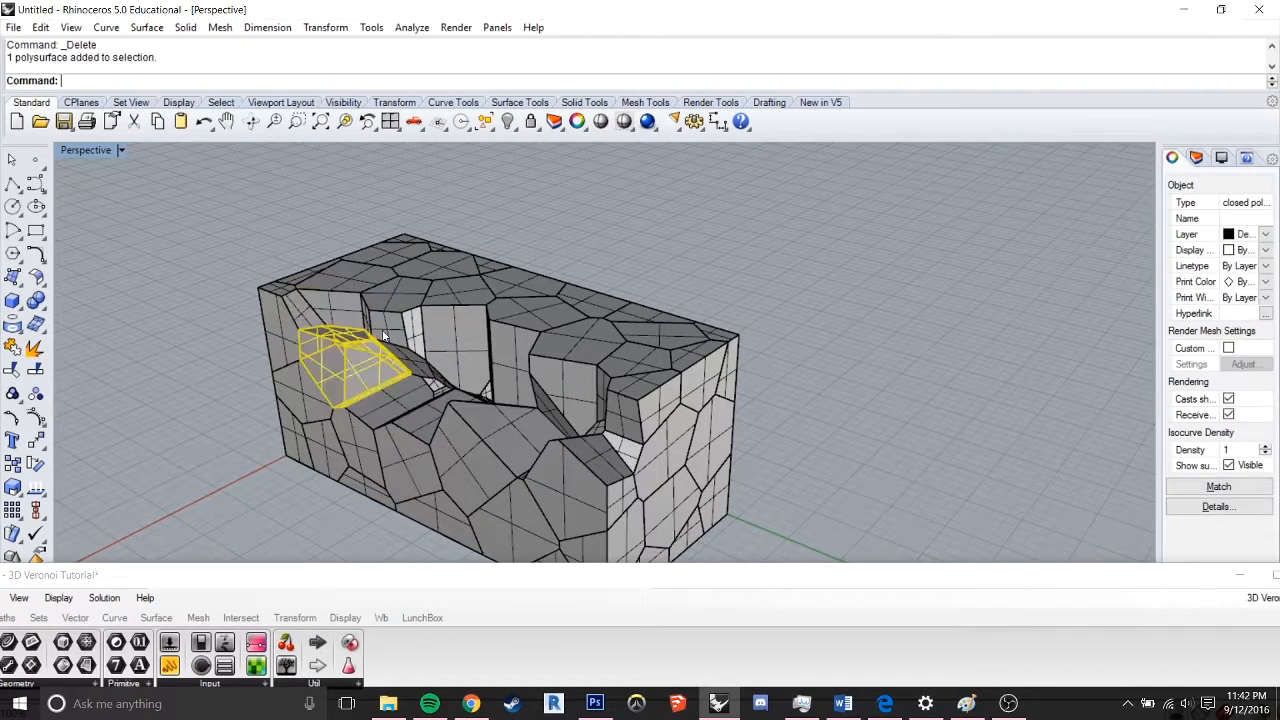
{"action": "key", "text": "Delete"}
{"action": "left_click", "coordinate": [398, 335]}
{"action": "key", "text": "Delete"}
{"action": "left_click", "coordinate": [477, 318]}
{"action": "key", "text": "Delete"}
{"action": "left_click", "coordinate": [534, 343]}
{"action": "key", "text": "Delete"}
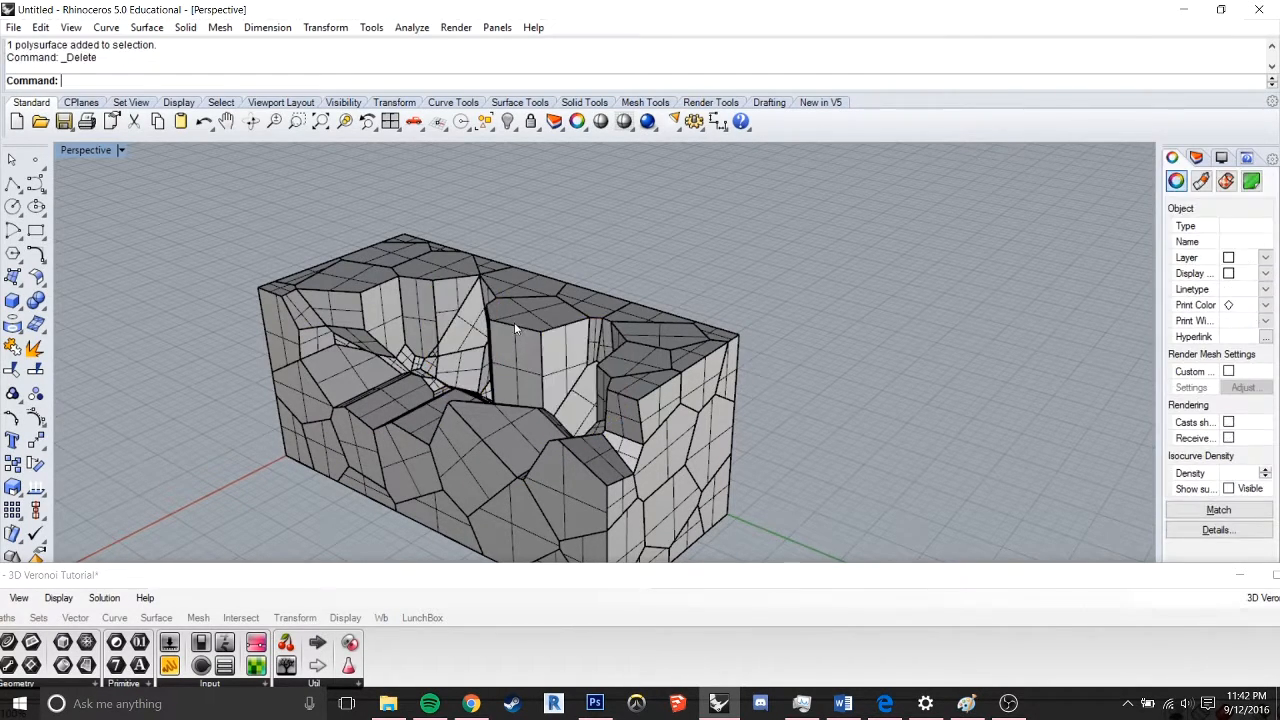
{"action": "left_click", "coordinate": [515, 323]}
{"action": "key", "text": "Delete"}
{"action": "left_click", "coordinate": [577, 334]}
{"action": "key", "text": "Delete"}
{"action": "left_click", "coordinate": [629, 383]}
{"action": "key", "text": "Delete"}
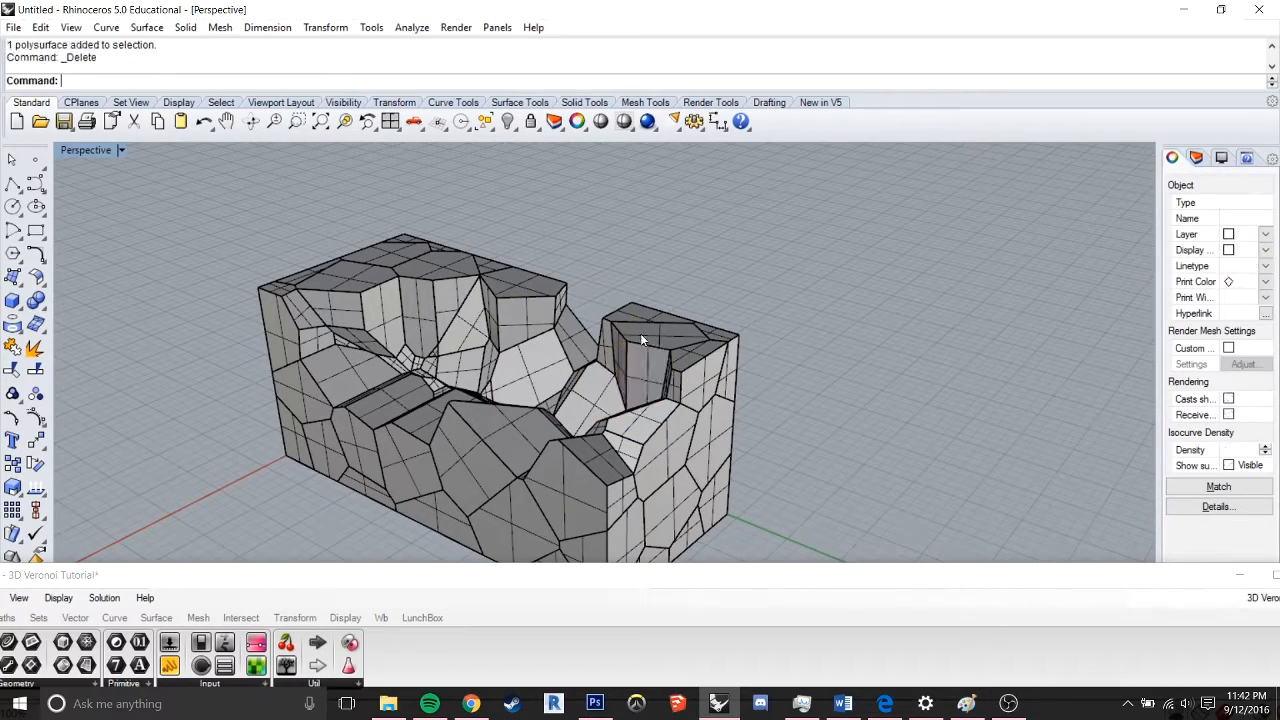
{"action": "left_click", "coordinate": [645, 335]}
{"action": "key", "text": "Delete"}
Delete further cells along the opposite long side of the box and check the carved shape from around it
{"action": "right_click_drag", "start_coordinate": [675, 305], "coordinate": [484, 325]}
{"action": "left_click", "coordinate": [630, 276]}
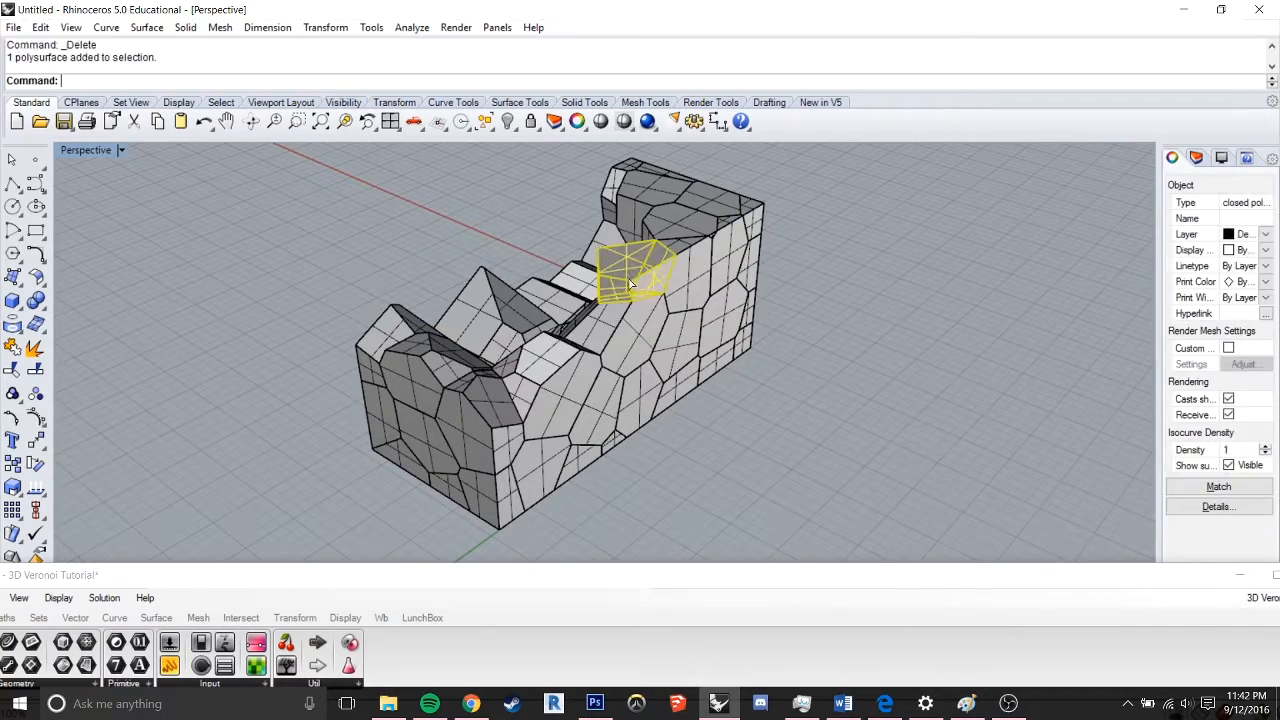
{"action": "key", "text": "Delete"}
{"action": "left_click", "coordinate": [606, 342]}
{"action": "key", "text": "Delete"}
{"action": "left_click", "coordinate": [552, 382]}
{"action": "key", "text": "Delete"}
{"action": "right_click_drag", "start_coordinate": [552, 378], "coordinate": [812, 360]}
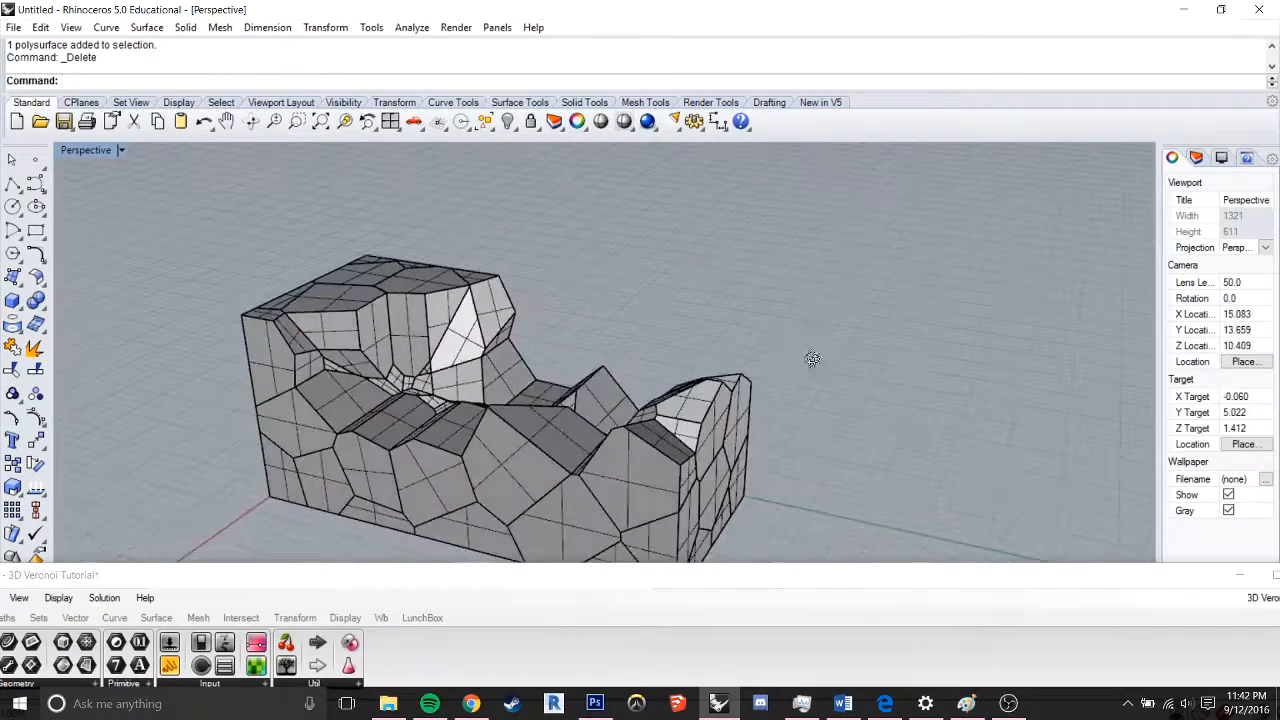
Delete another cell from the middle of the box's near long side and several from the tall end, deepening the carved hollow
{"action": "left_click", "coordinate": [535, 441]}
{"action": "key", "text": "Delete"}
{"action": "left_click", "coordinate": [428, 330]}
{"action": "key", "text": "Delete"}
{"action": "left_click", "coordinate": [345, 326]}
{"action": "key", "text": "Delete"}
{"action": "left_click", "coordinate": [474, 319]}
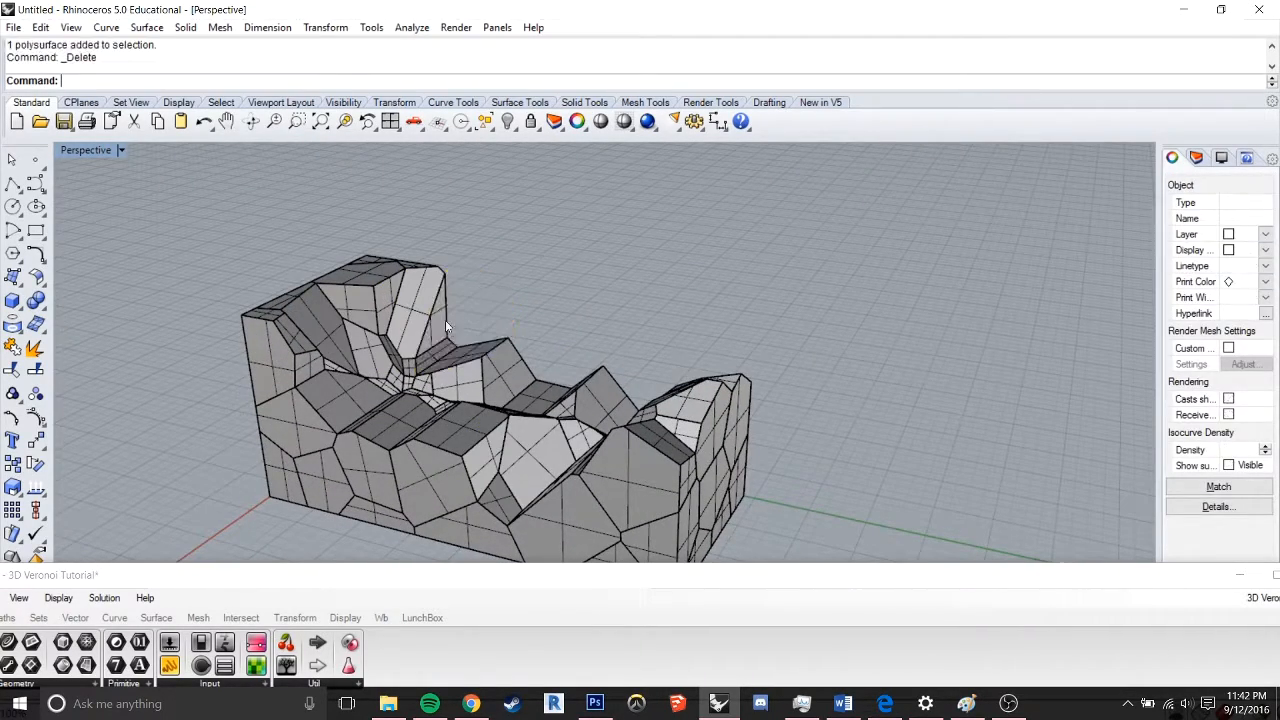
{"action": "left_click", "coordinate": [435, 312]}
{"action": "key", "text": "Delete"}
Inspect the carved Voronoi form up close and from both long sides, clearing the Grasshopper window off the Rhino viewport
{"action": "right_click_drag", "start_coordinate": [434, 311], "coordinate": [667, 320]}
{"action": "scroll", "coordinate": [464, 452], "scroll_direction": "up", "scroll_amount": 6}
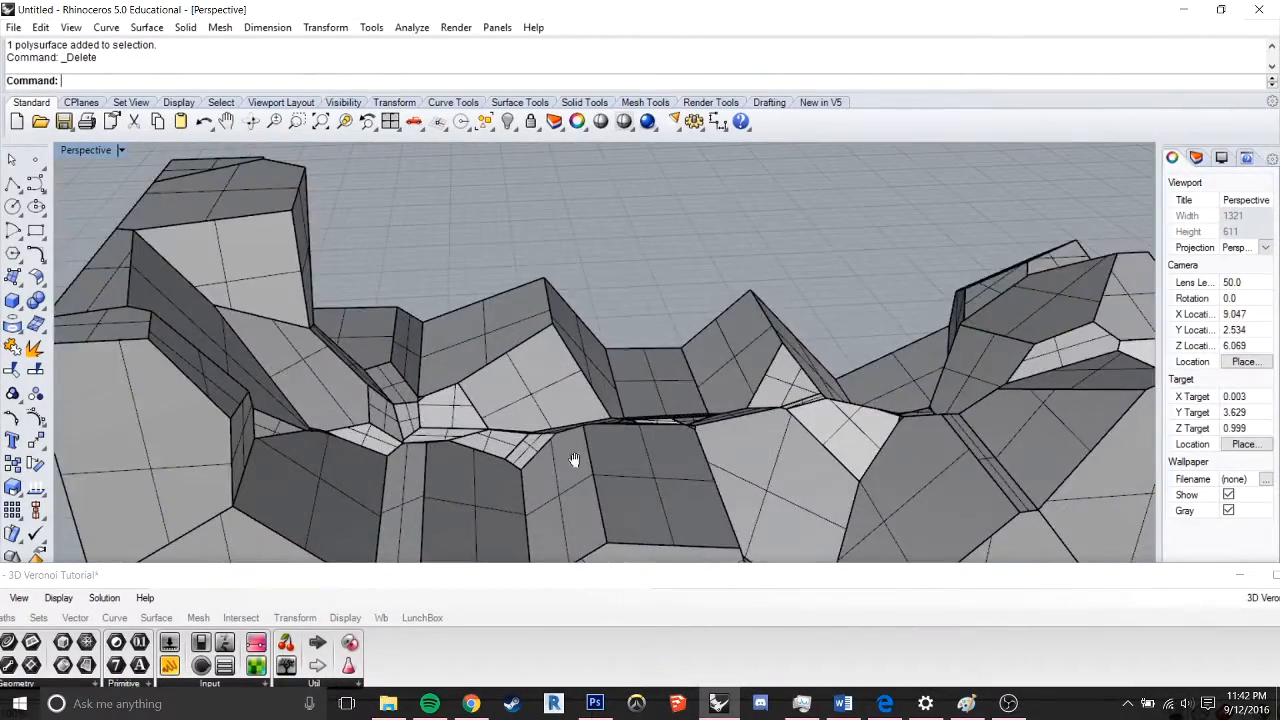
{"action": "scroll", "coordinate": [561, 358], "scroll_direction": "down", "scroll_amount": 6}
{"action": "right_click_drag", "start_coordinate": [561, 358], "coordinate": [385, 345]}
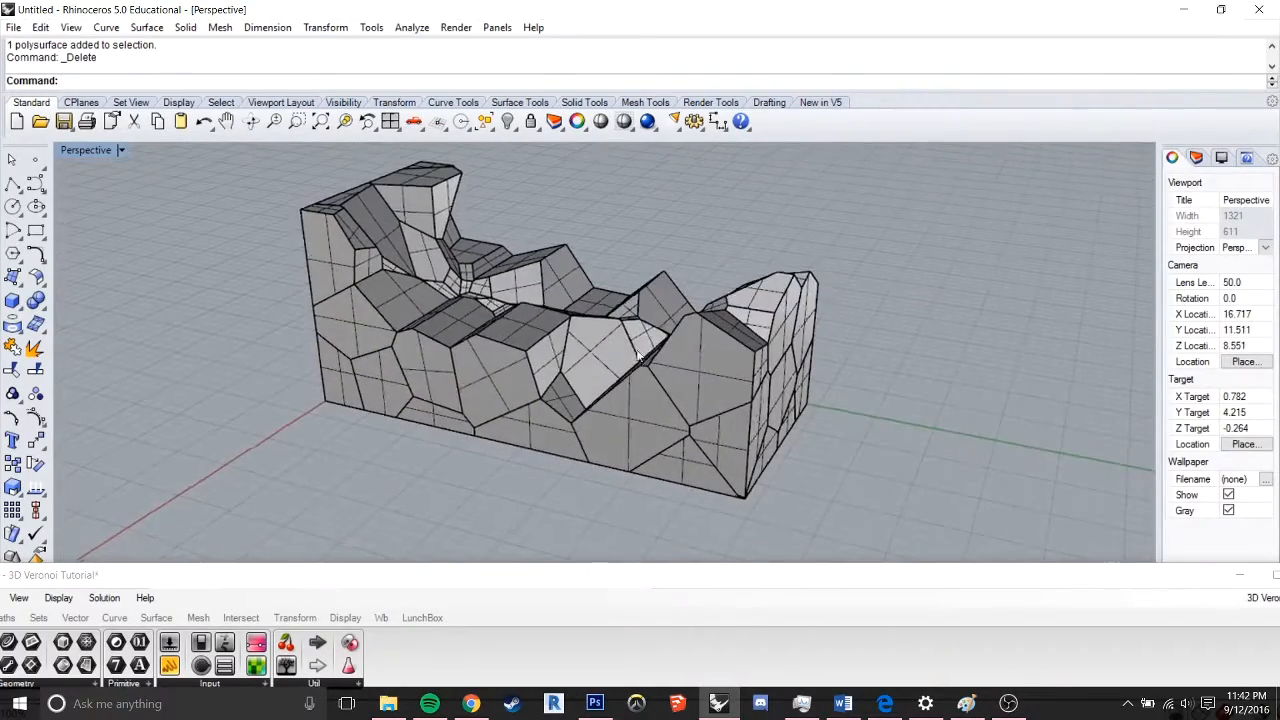
{"action": "right_click_drag", "start_coordinate": [560, 262], "coordinate": [595, 297], "text": "shift"}
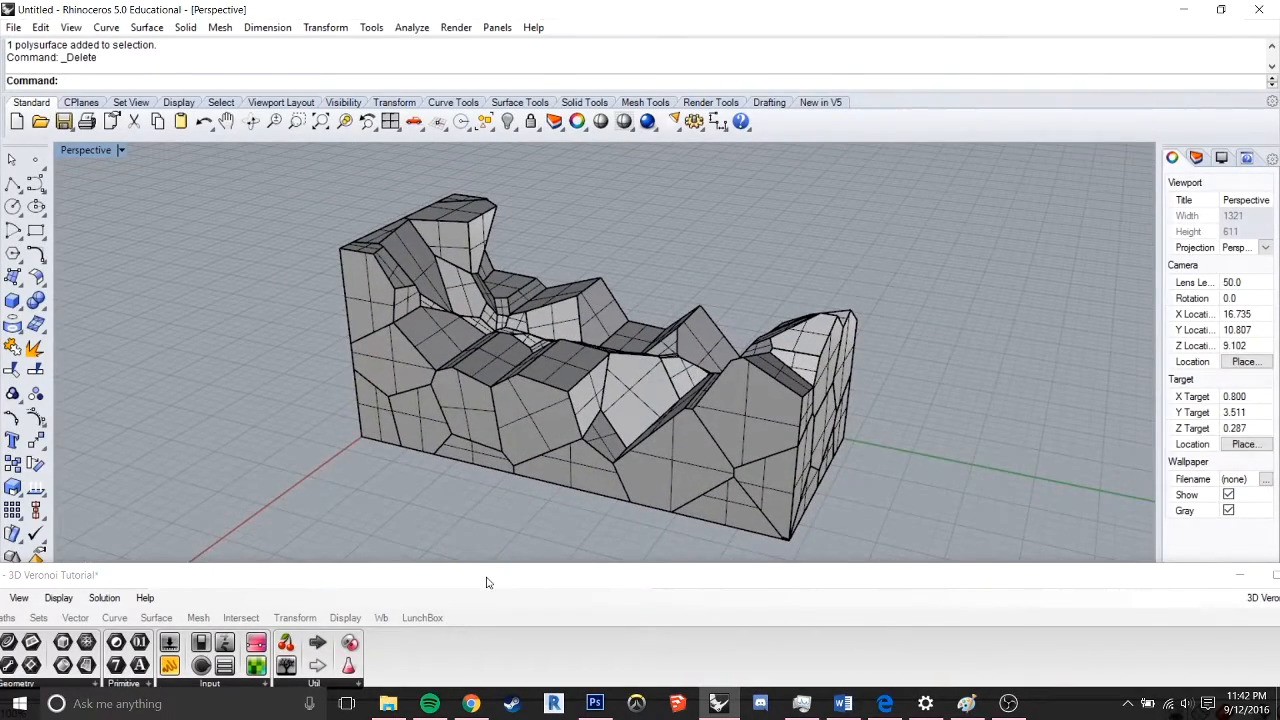
{"action": "left_click_drag", "start_coordinate": [487, 582], "coordinate": [918, 391]}
{"action": "left_click", "coordinate": [1104, 383]}
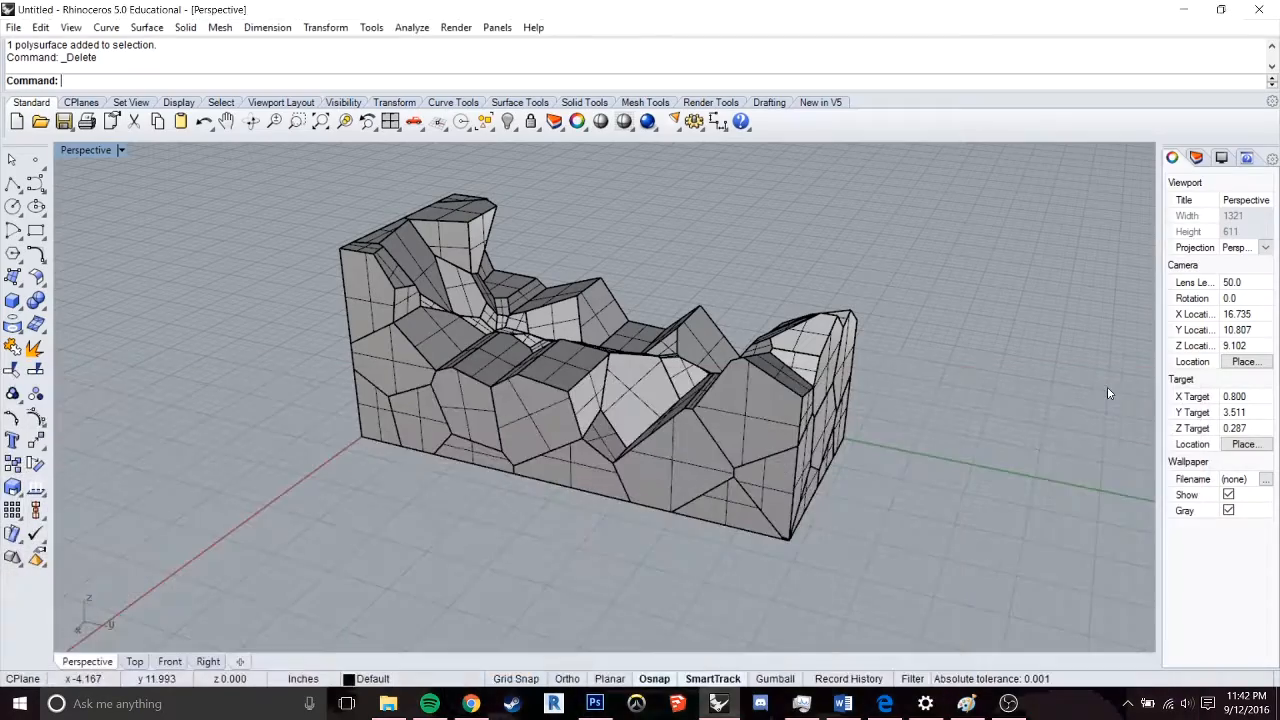
{"action": "right_click_drag", "start_coordinate": [840, 370], "coordinate": [432, 357]}
{"action": "right_click_drag", "start_coordinate": [526, 323], "coordinate": [588, 397], "text": "shift"}
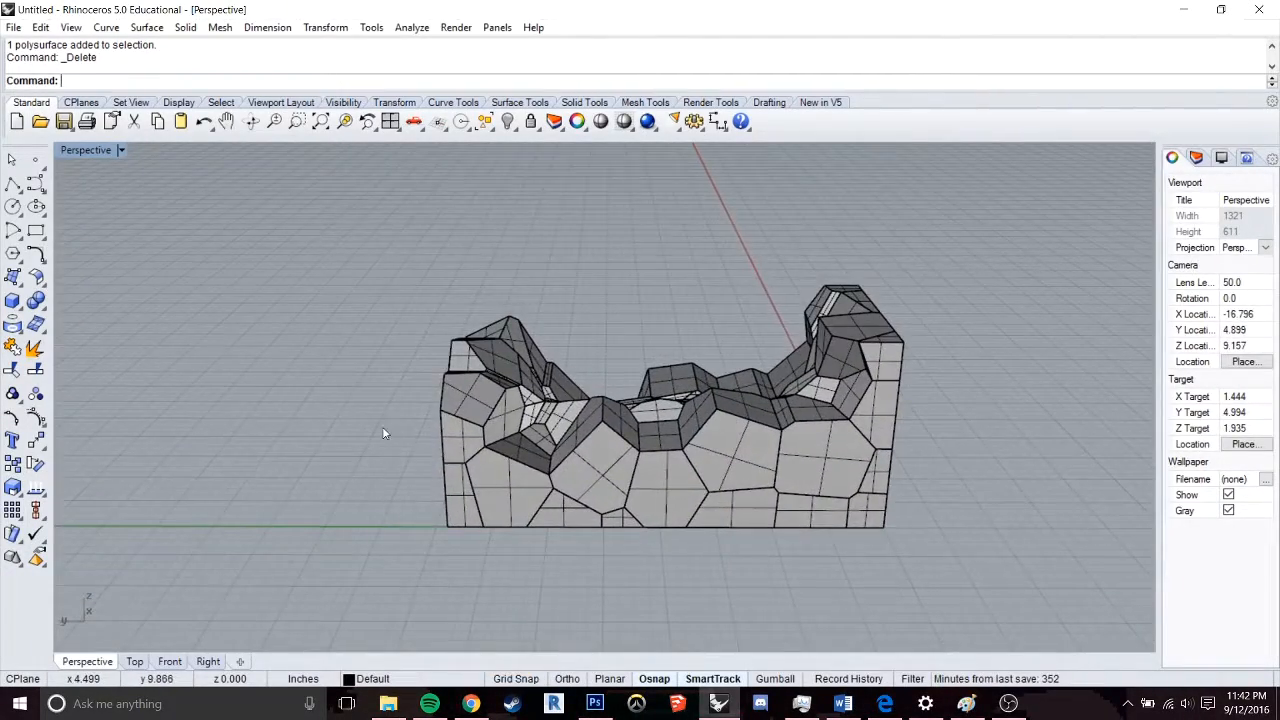
{"action": "right_click_drag", "start_coordinate": [382, 432], "coordinate": [815, 443]}
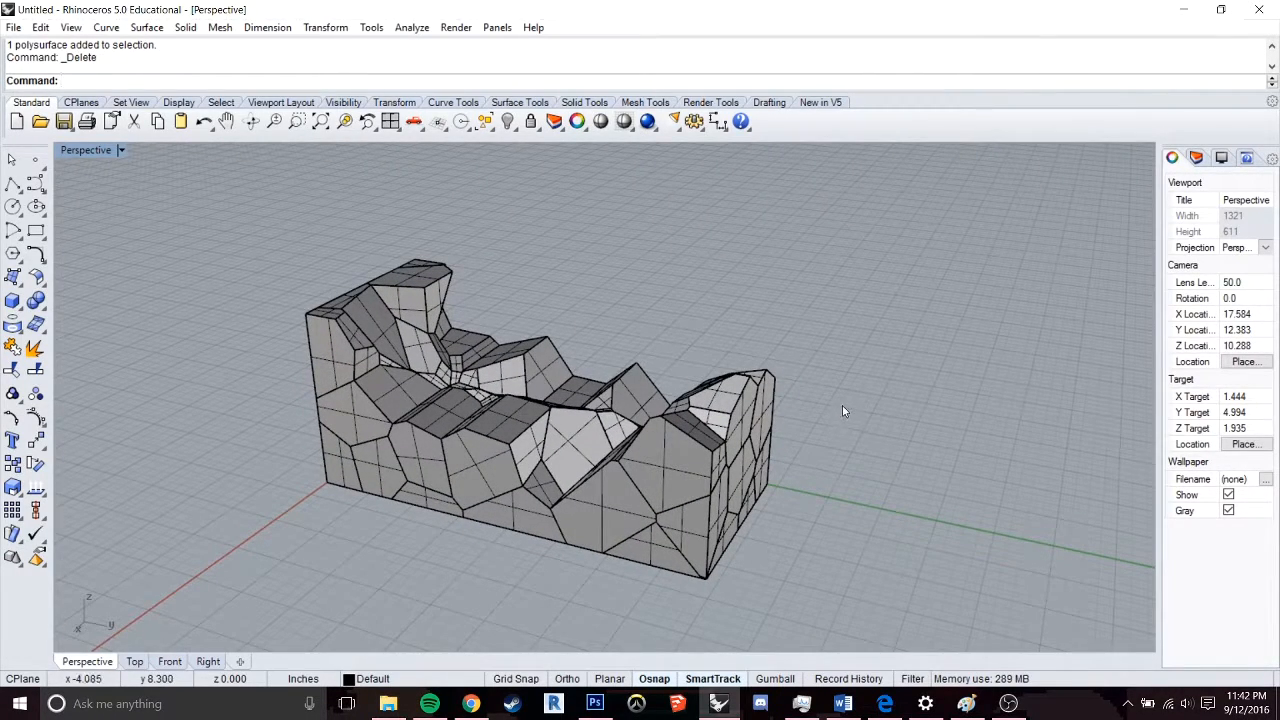